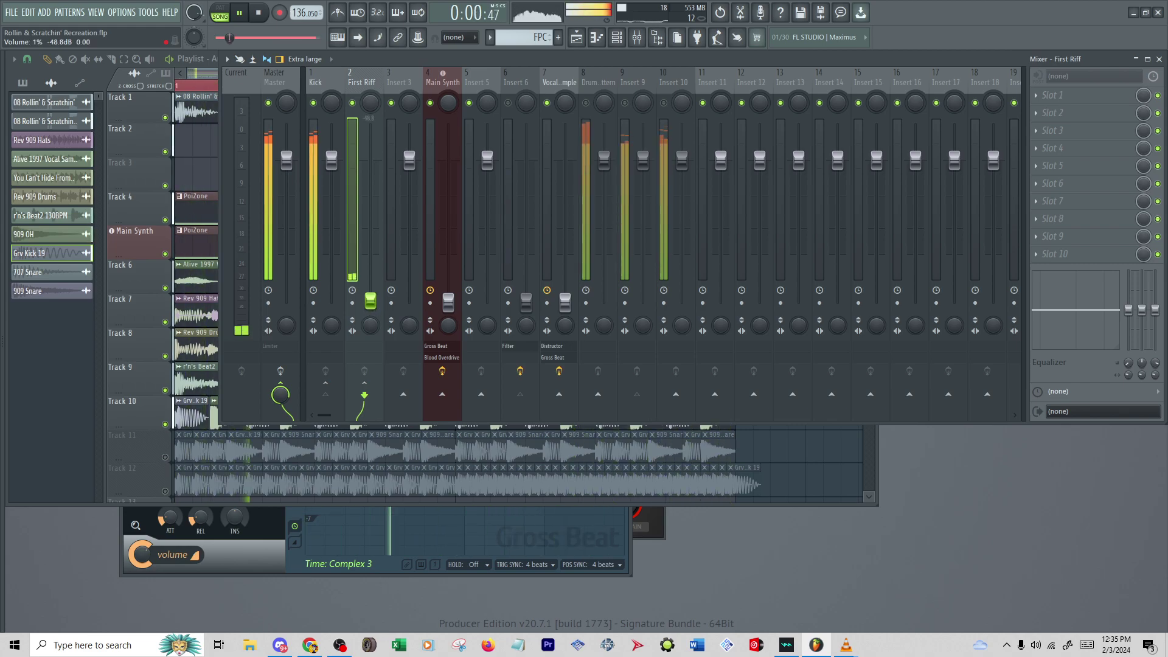
# Raise the First Riff mixer channel's volume to 100% (0.0 dB)
pyautogui.moveTo(370, 289); pyautogui.dragTo(370, 160)
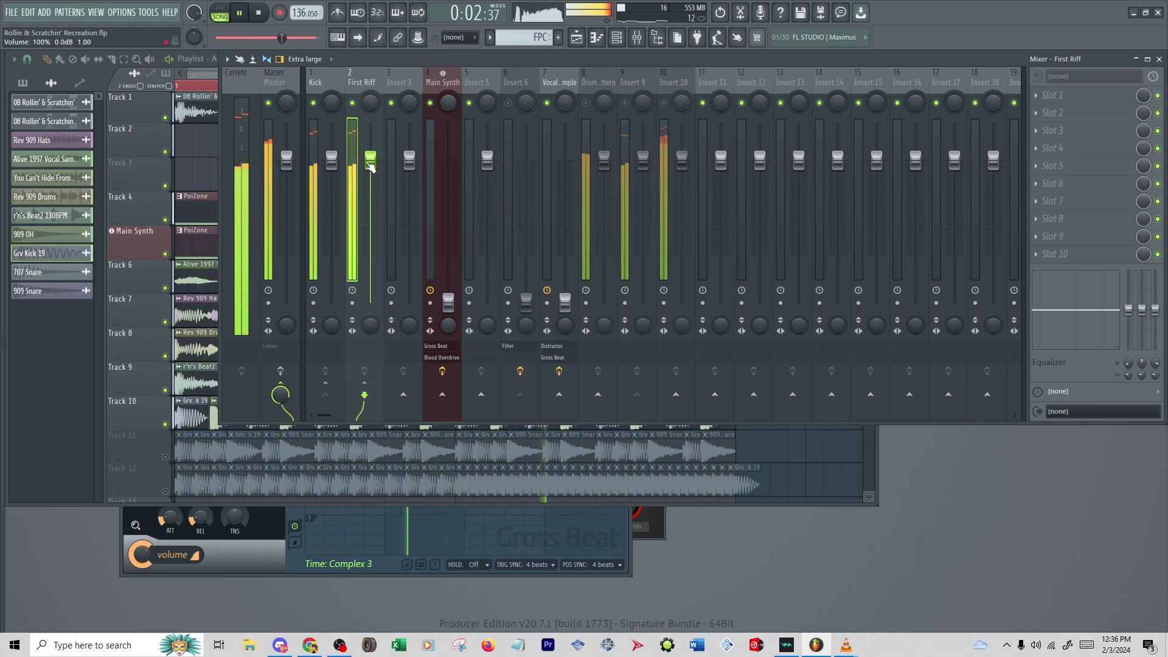
pyautogui.click(191, 410)
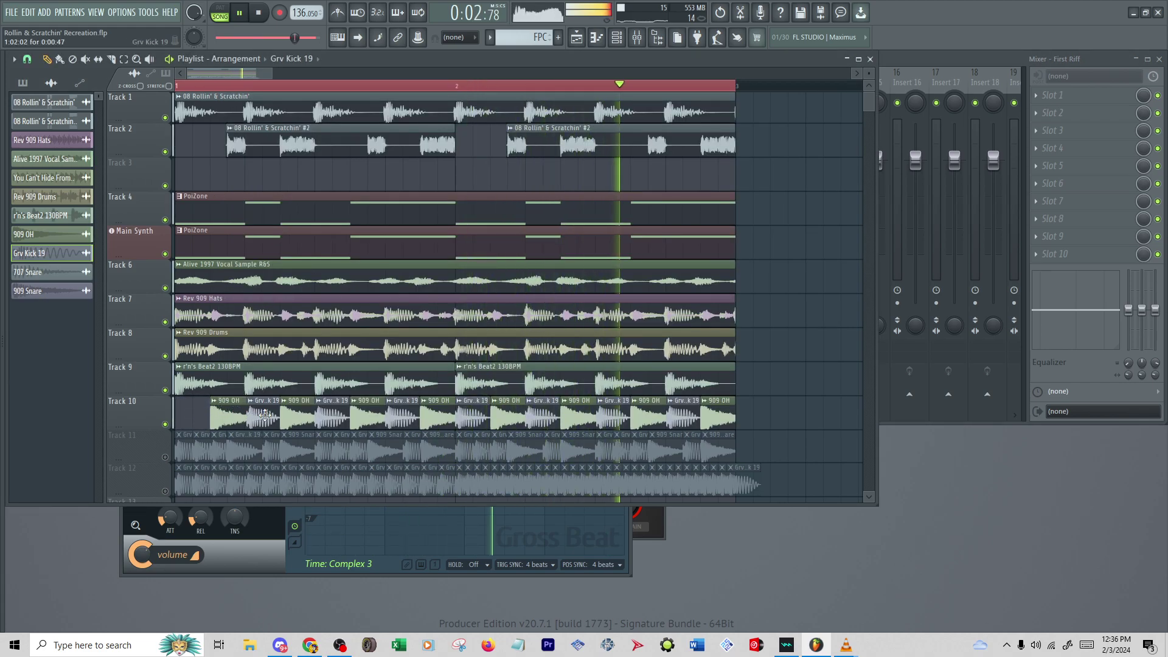
pyautogui.rightClick(335, 416)
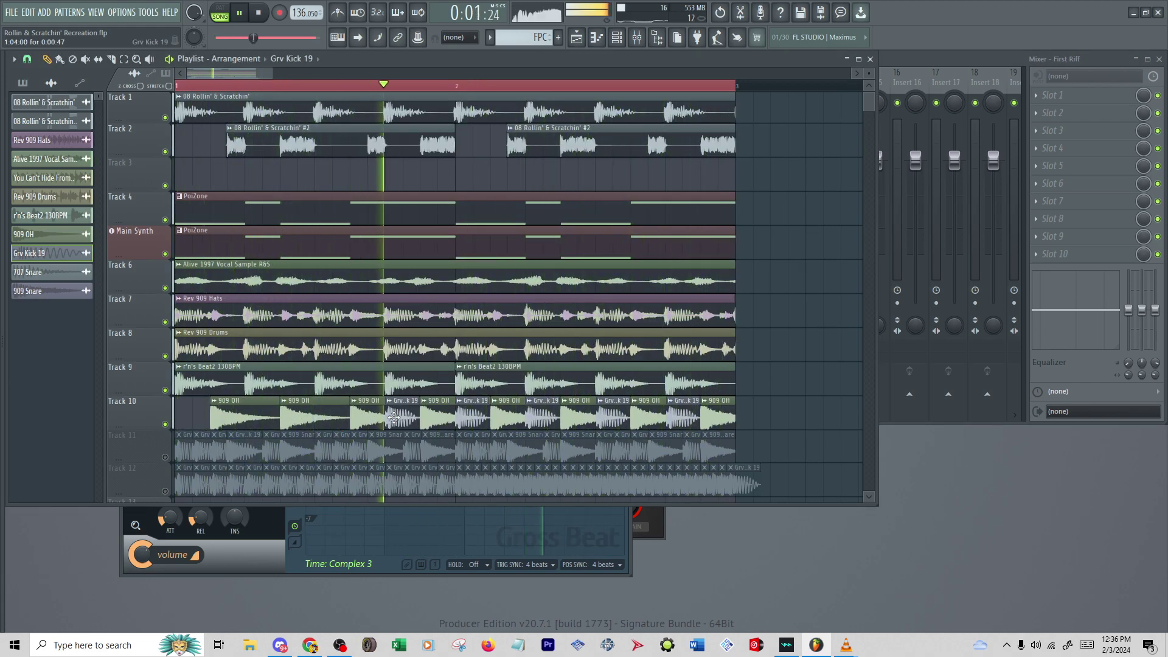
pyautogui.hotkey('ctrl', 'z')
pyautogui.hotkey('ctrl', 'z')
pyautogui.hotkey('ctrl', 'z')
pyautogui.hotkey('ctrl', 'z')
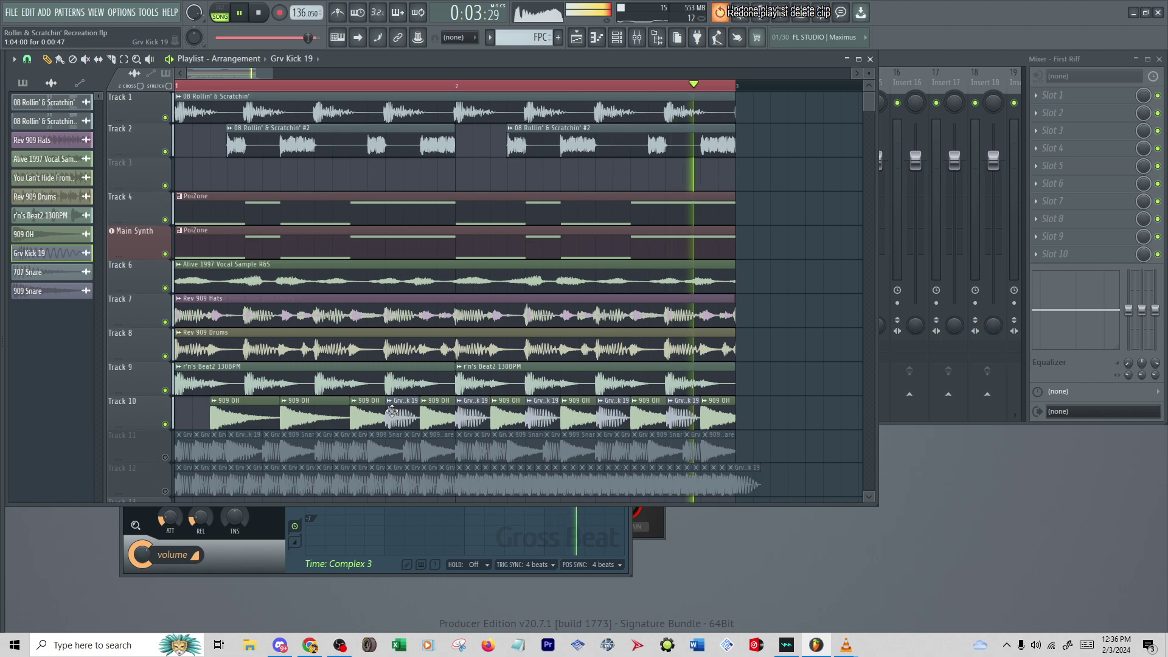
pyautogui.hotkey('ctrl', 'z')
pyautogui.hotkey('ctrl', 'z')
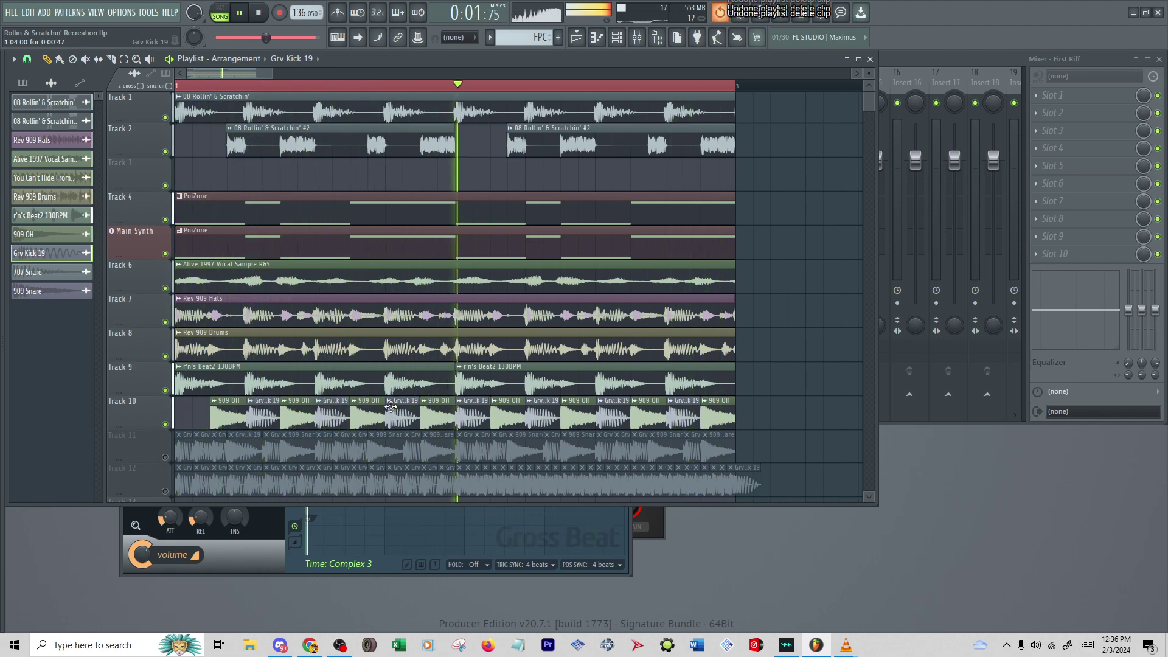
# Lower the Insert 10 mixer channel's volume gradually, then take its fader all the way down
pyautogui.click(906, 59)
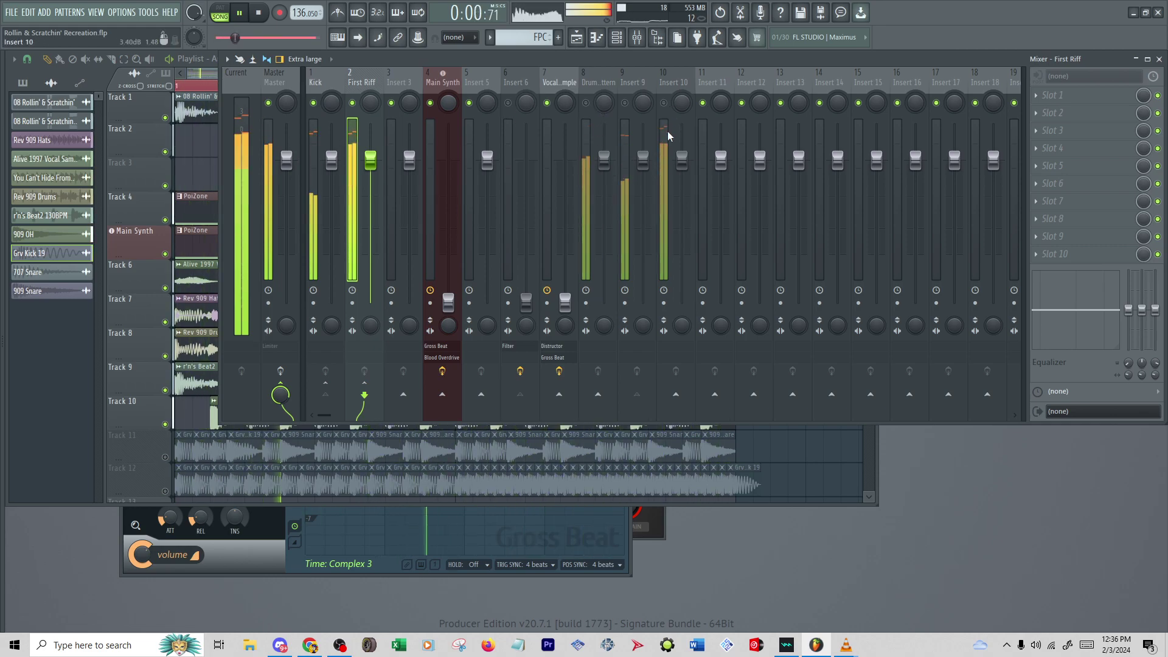
pyautogui.moveTo(682, 160)
pyautogui.mouseDown()
pyautogui.moveTo(682, 256)
pyautogui.moveTo(682, 160)
pyautogui.mouseUp()
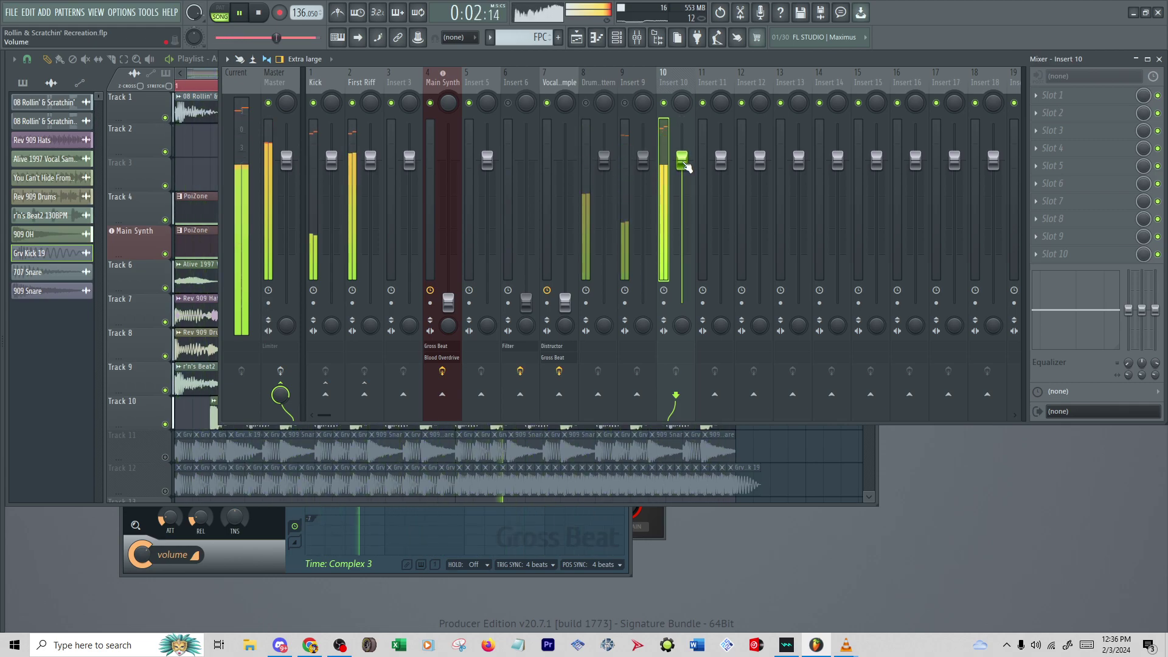
pyautogui.moveTo(677, 166); pyautogui.dragTo(677, 176)
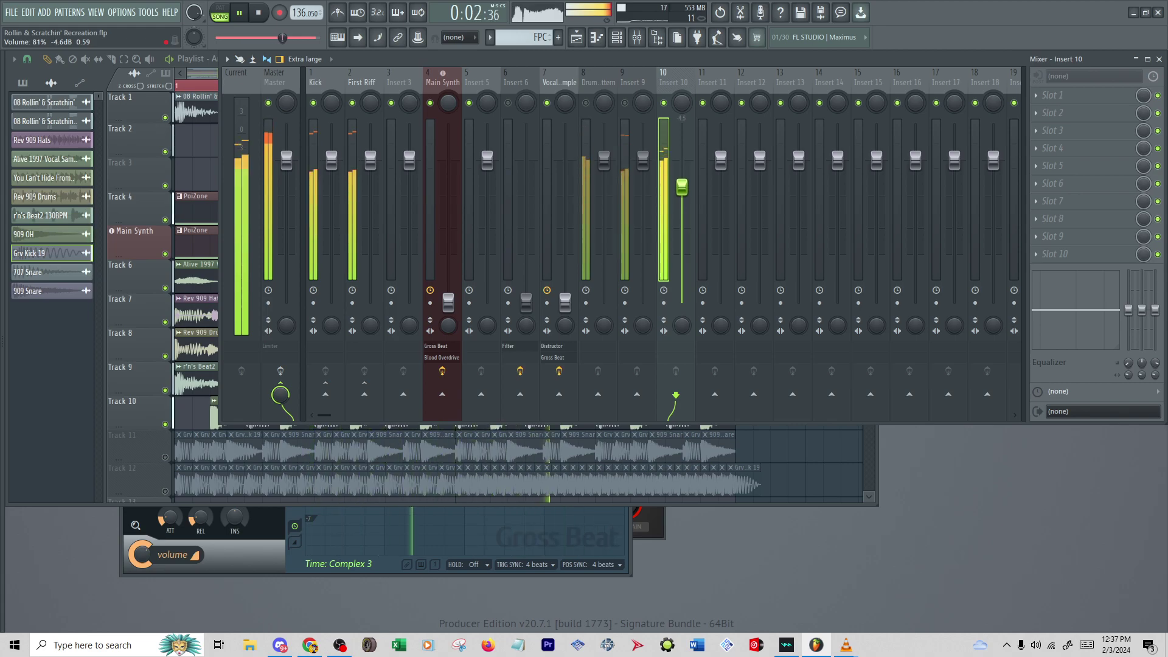
pyautogui.moveTo(682, 176); pyautogui.dragTo(682, 303)
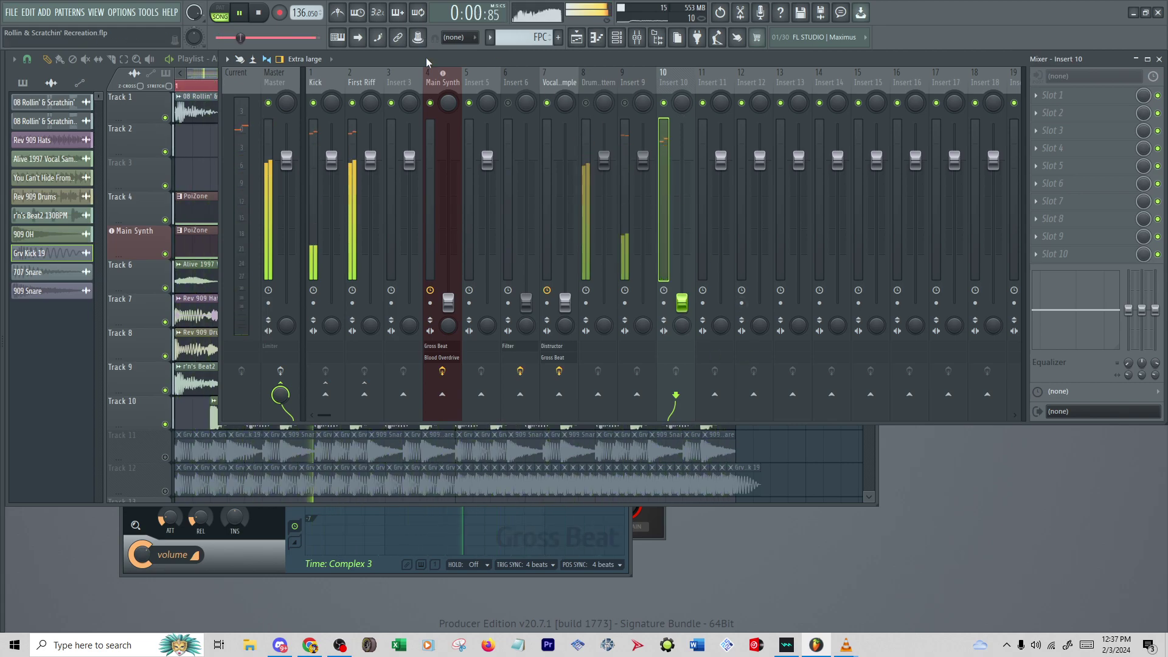
# Select the Main Synth mixer channel and open the PoiZone synth of the Main Synth track
pyautogui.click(440, 81)
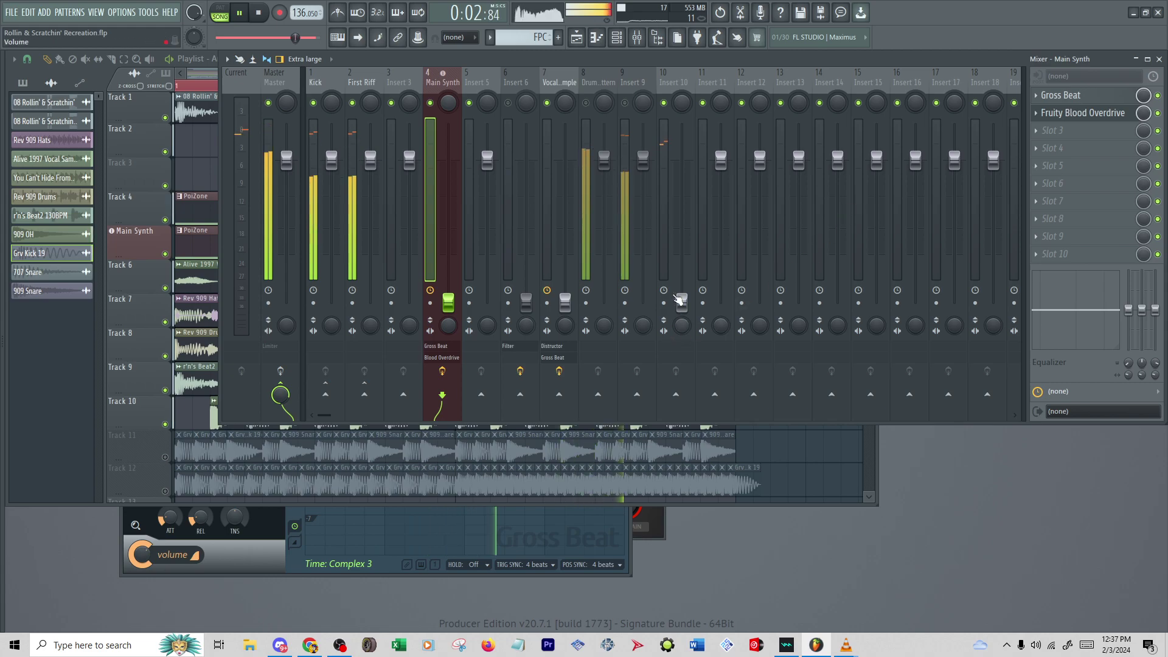
pyautogui.click(141, 243)
pyautogui.click(140, 243)
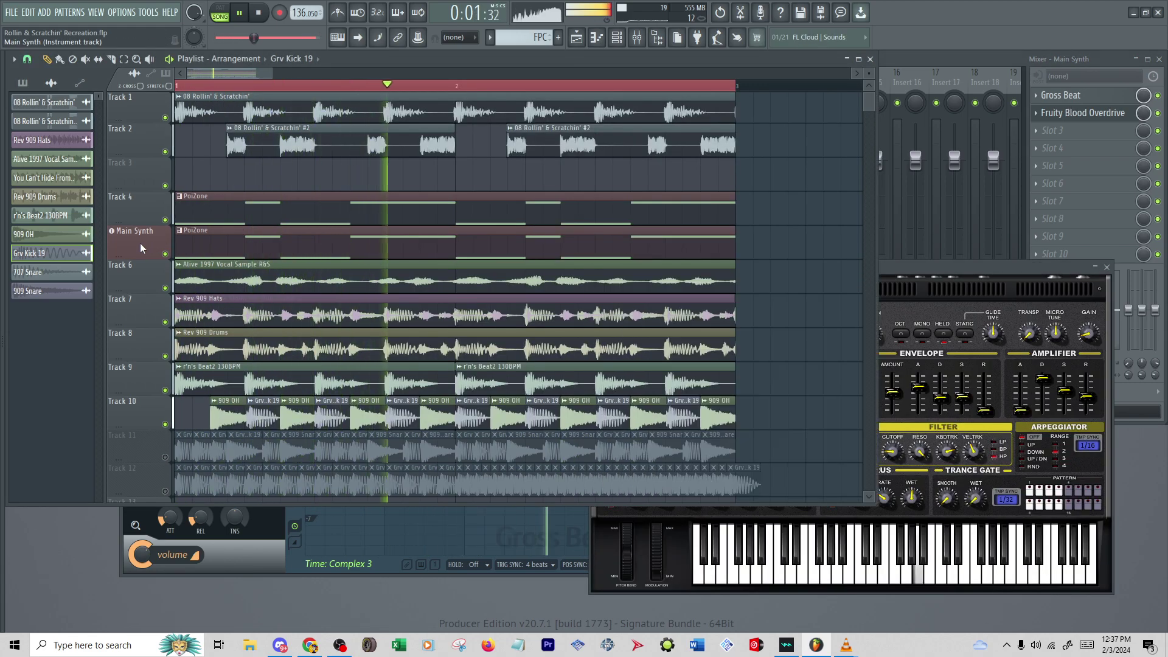
pyautogui.click(995, 265)
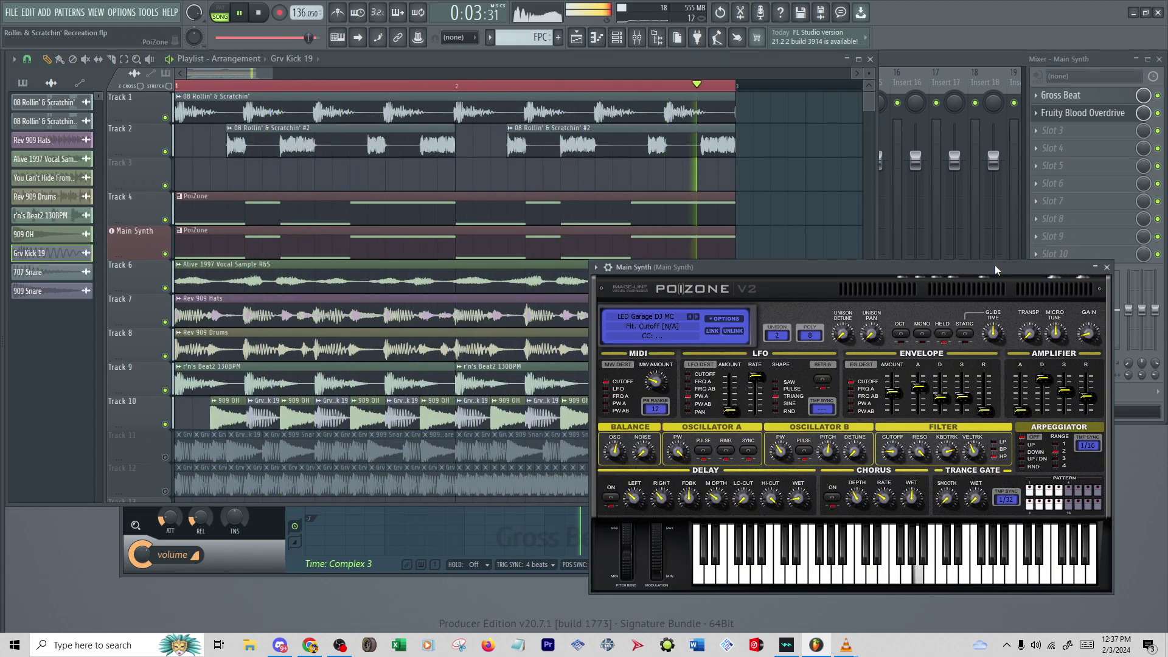
# Fade in the Main Synth mixer channel to about -12 dB
pyautogui.click(919, 60)
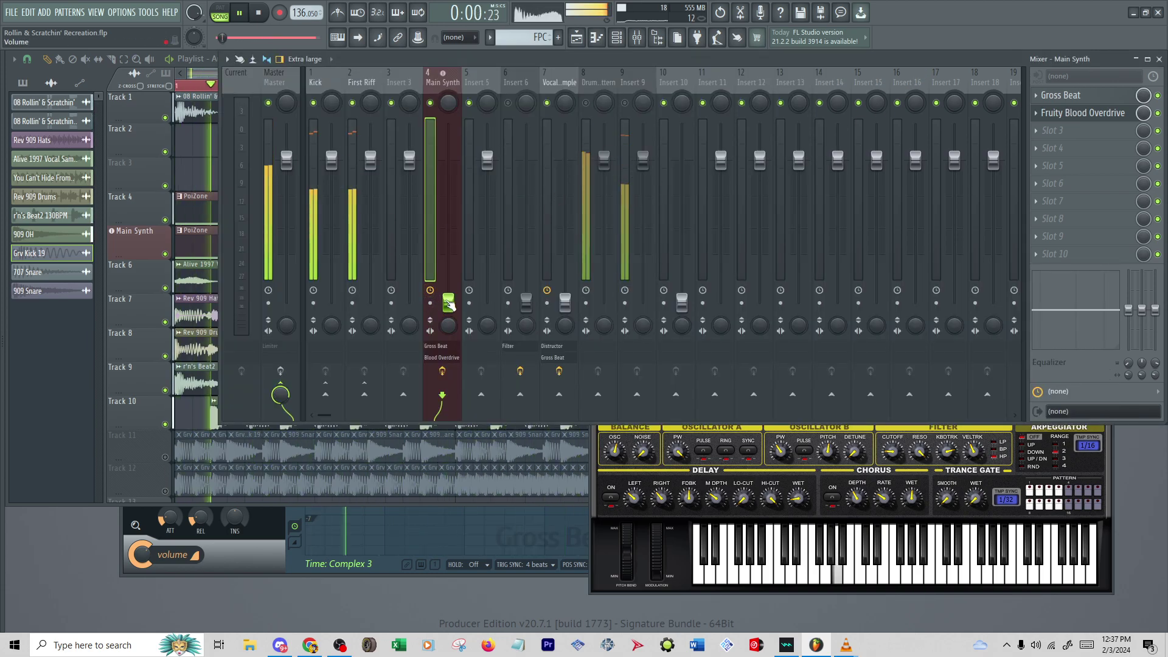
pyautogui.moveTo(449, 304); pyautogui.dragTo(449, 289)
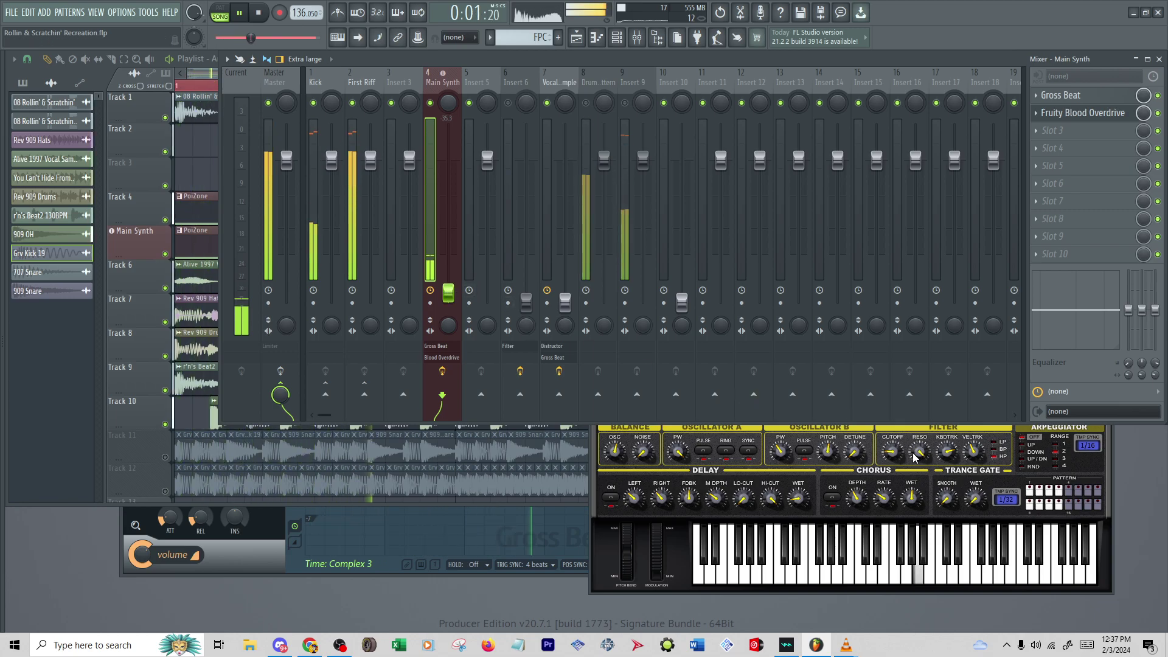
pyautogui.click(884, 498)
pyautogui.moveTo(449, 293); pyautogui.dragTo(453, 229)
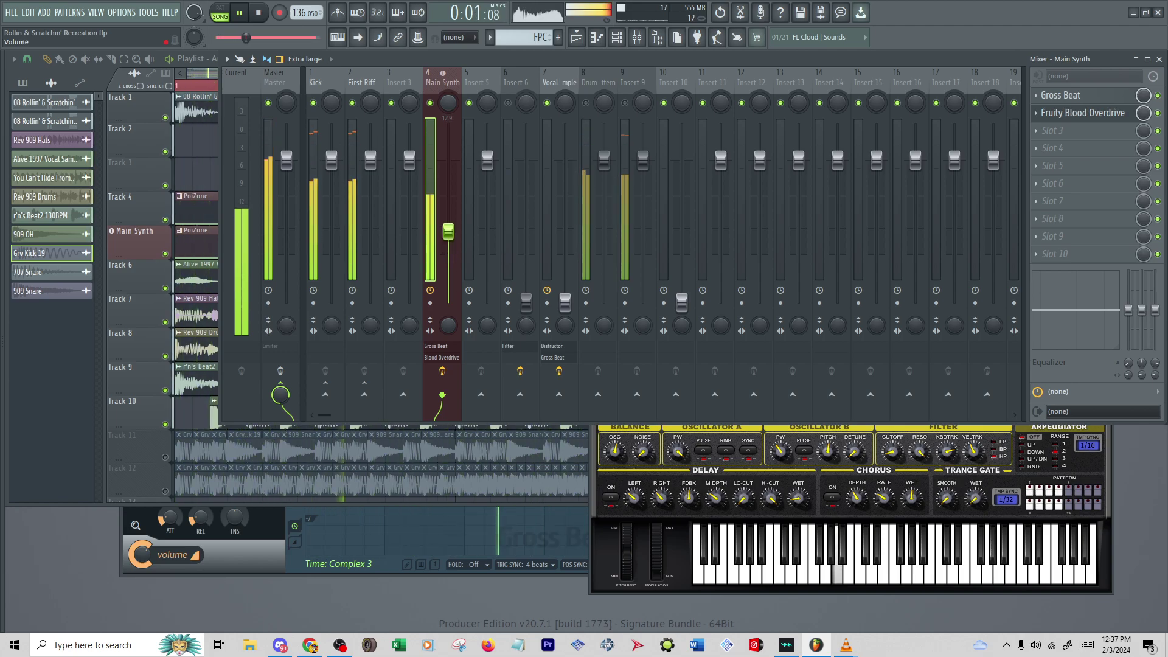
# Set PoiZone's filter cutoff to about 15% and raise the Main Synth channel's volume to about -8 dB
pyautogui.moveTo(893, 451); pyautogui.dragTo(893, 447)
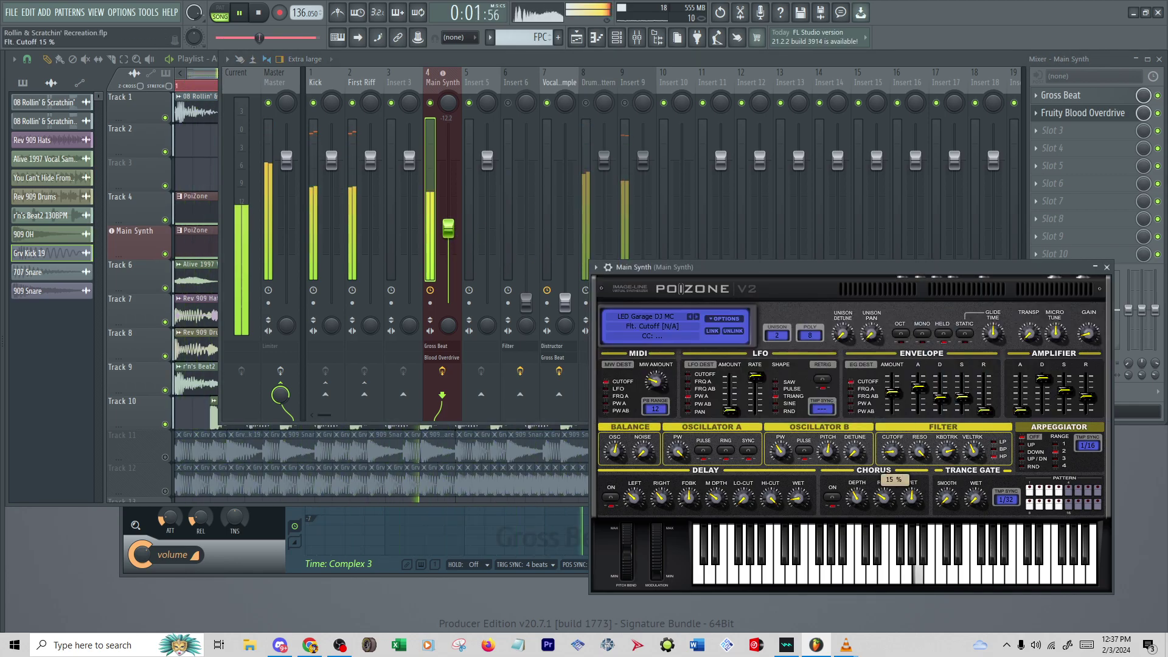
pyautogui.moveTo(448, 228); pyautogui.dragTo(449, 207)
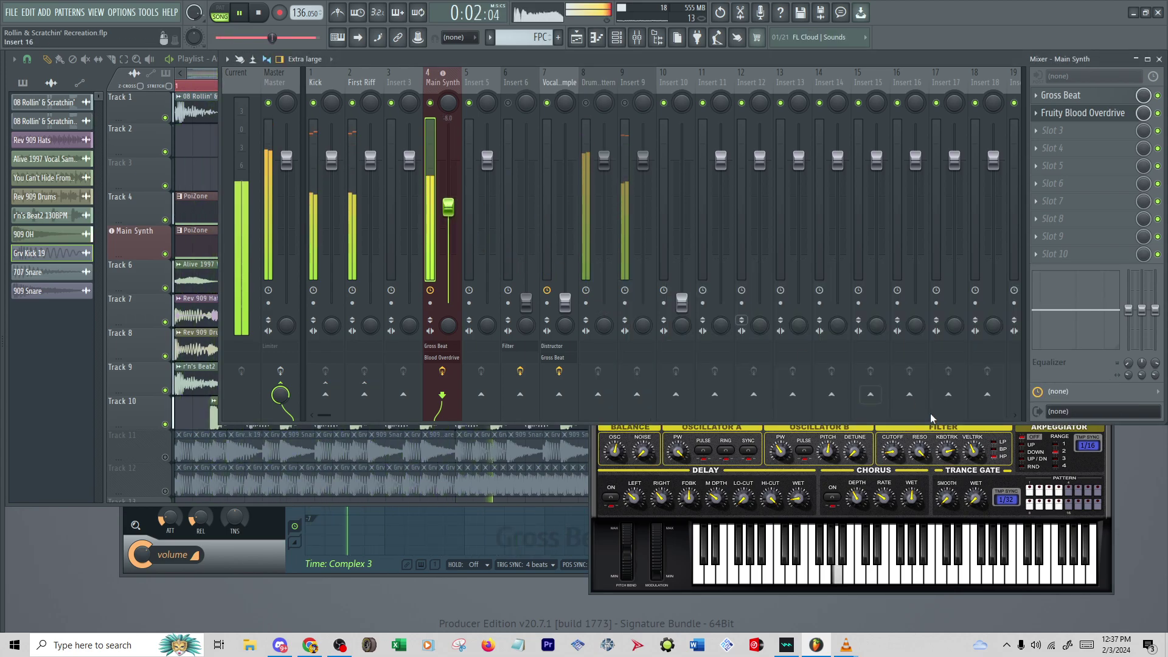
pyautogui.click(893, 452)
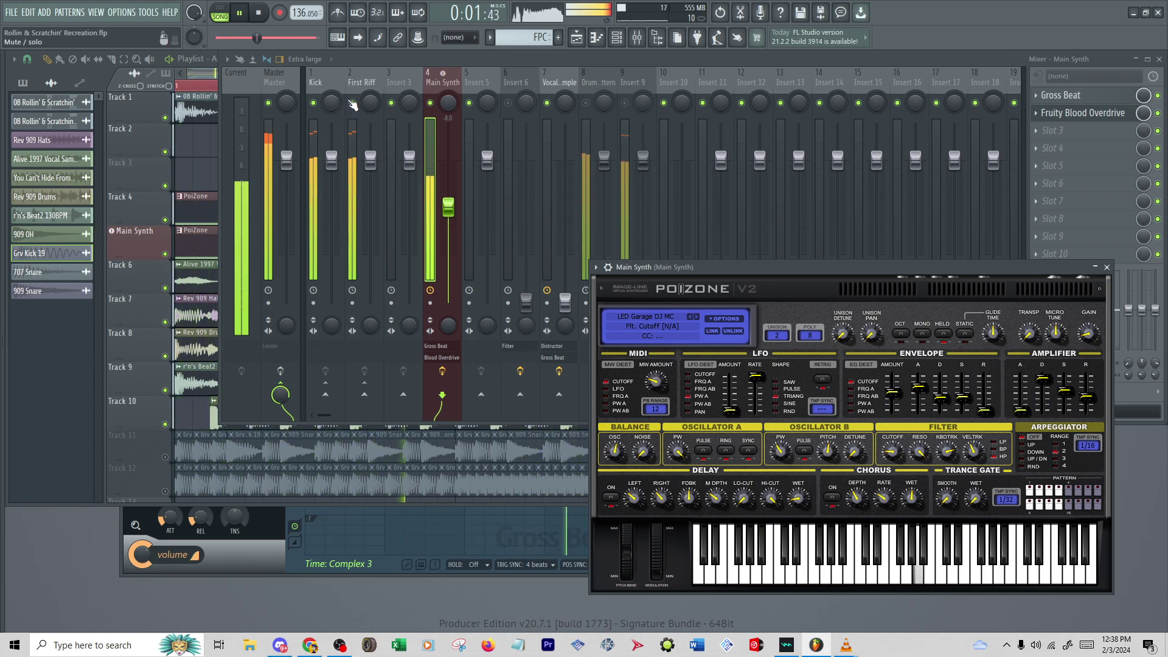
pyautogui.rightClick(437, 87)
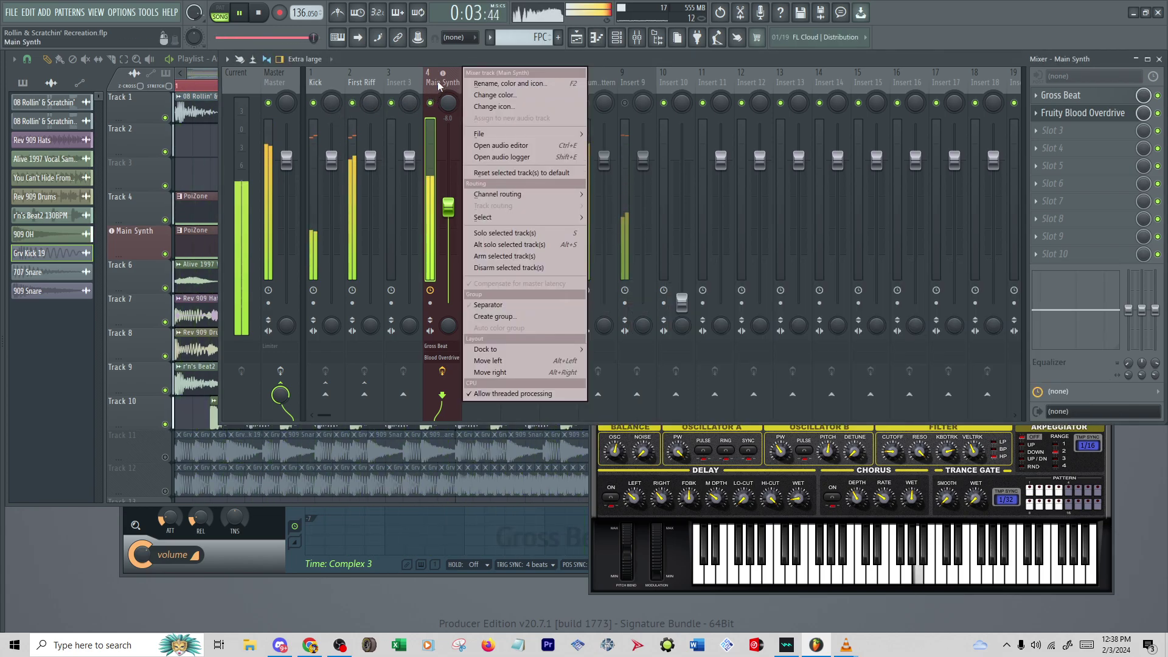
pyautogui.rightClick(123, 244)
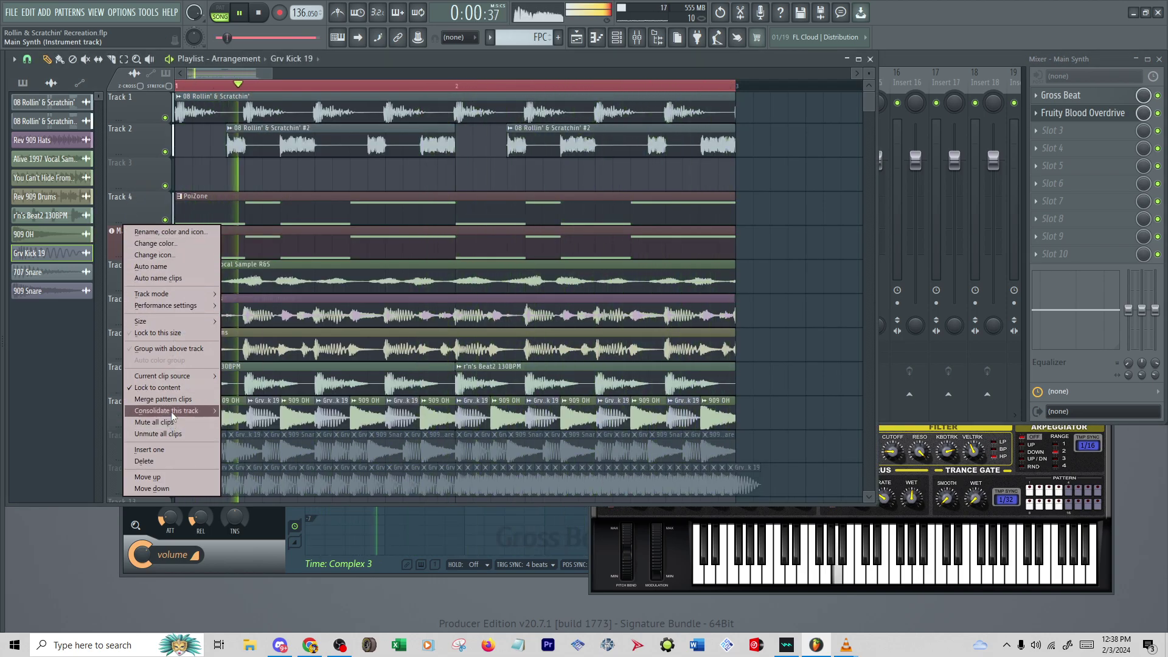
pyautogui.moveTo(178, 377)
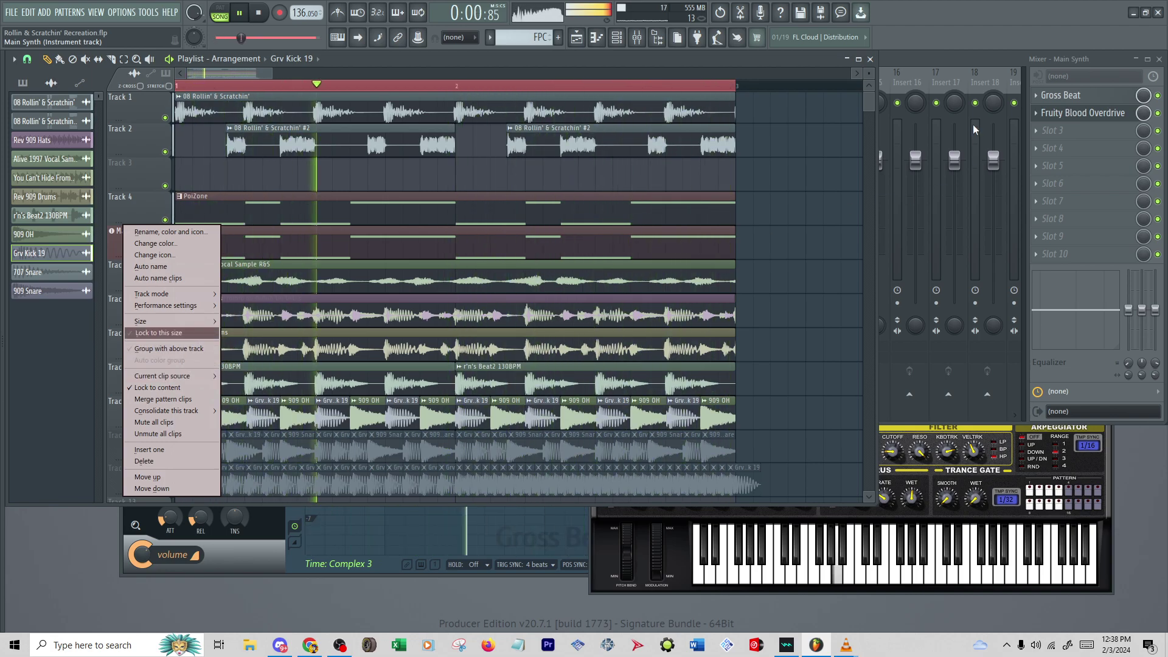
# Unmute the Insert 9 mixer channel and set its volume to about 78% (-5.1 dB)
pyautogui.click(941, 56)
pyautogui.click(625, 103)
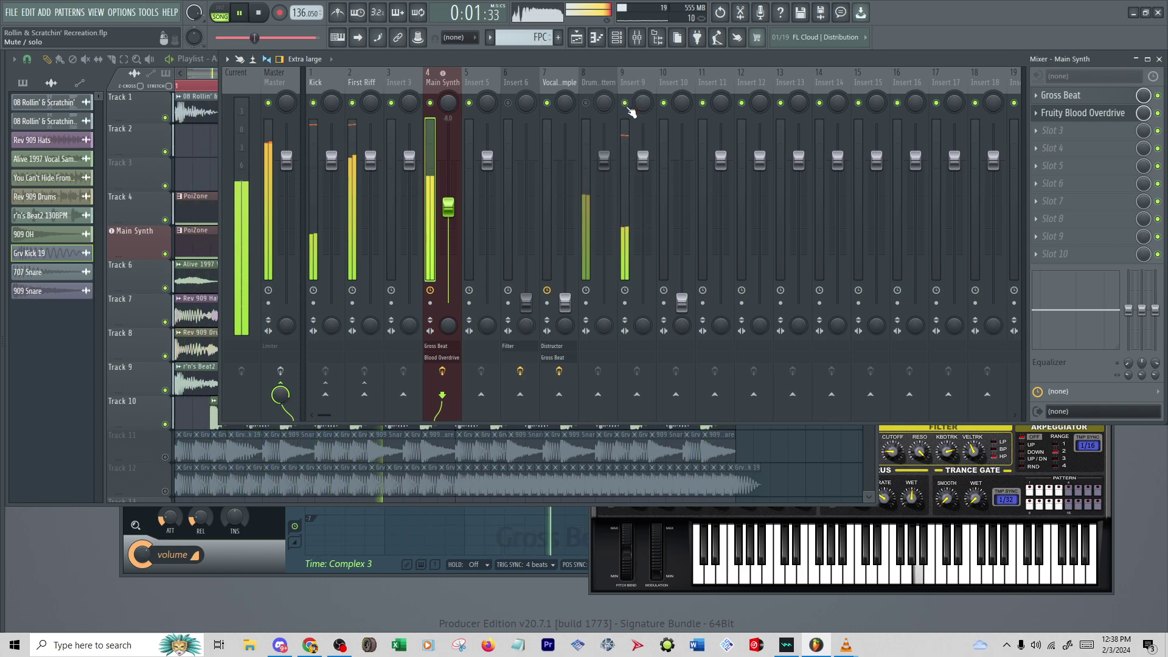
pyautogui.moveTo(643, 159); pyautogui.dragTo(642, 193)
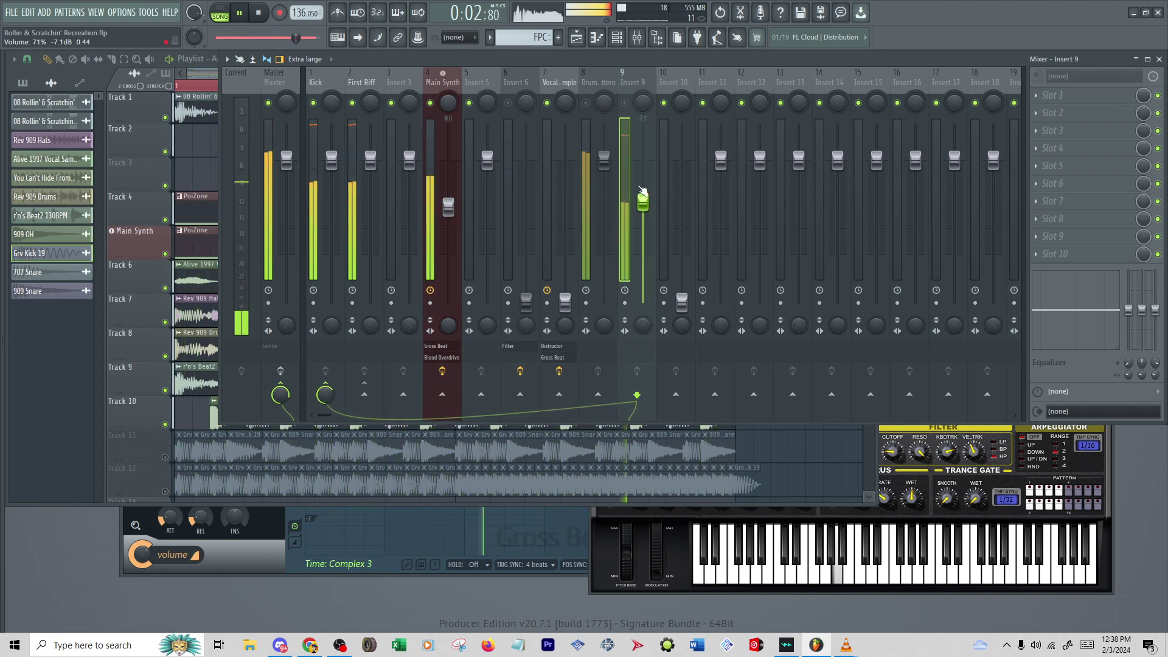
pyautogui.click(626, 104)
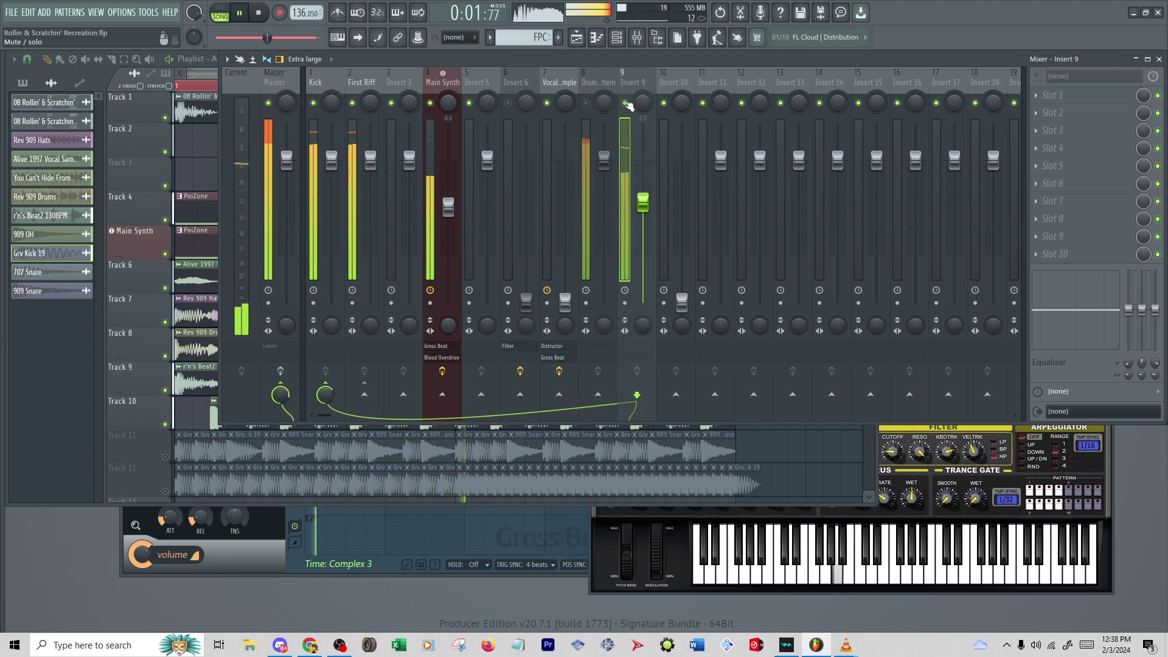
pyautogui.moveTo(644, 202); pyautogui.dragTo(643, 193)
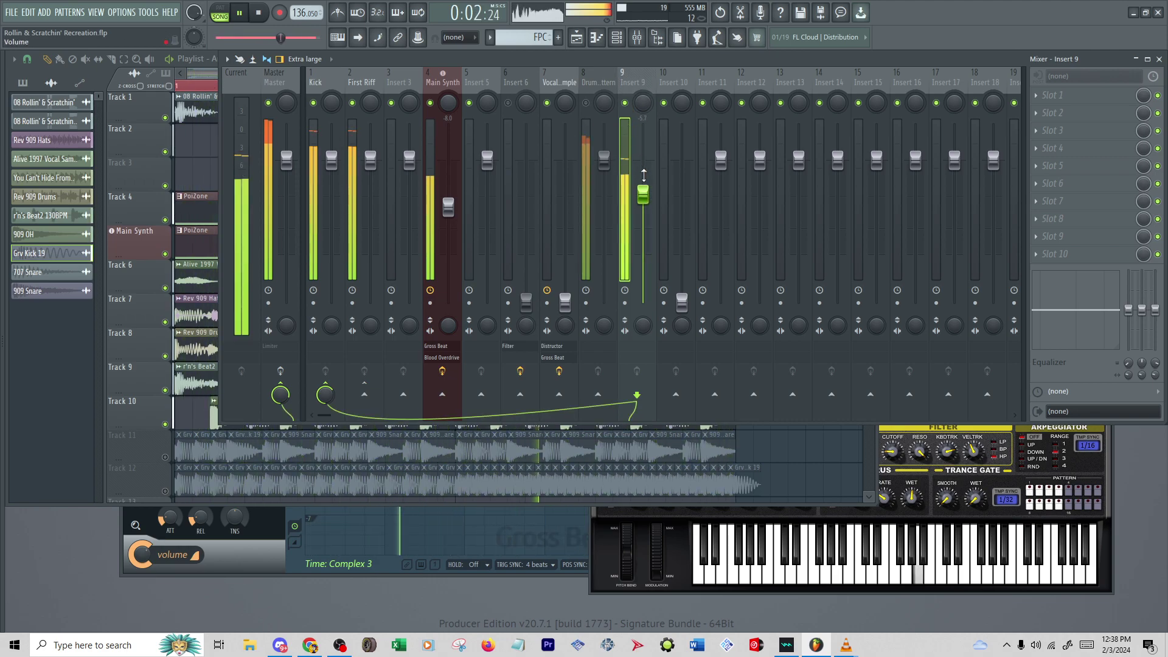
pyautogui.moveTo(645, 195); pyautogui.dragTo(645, 191)
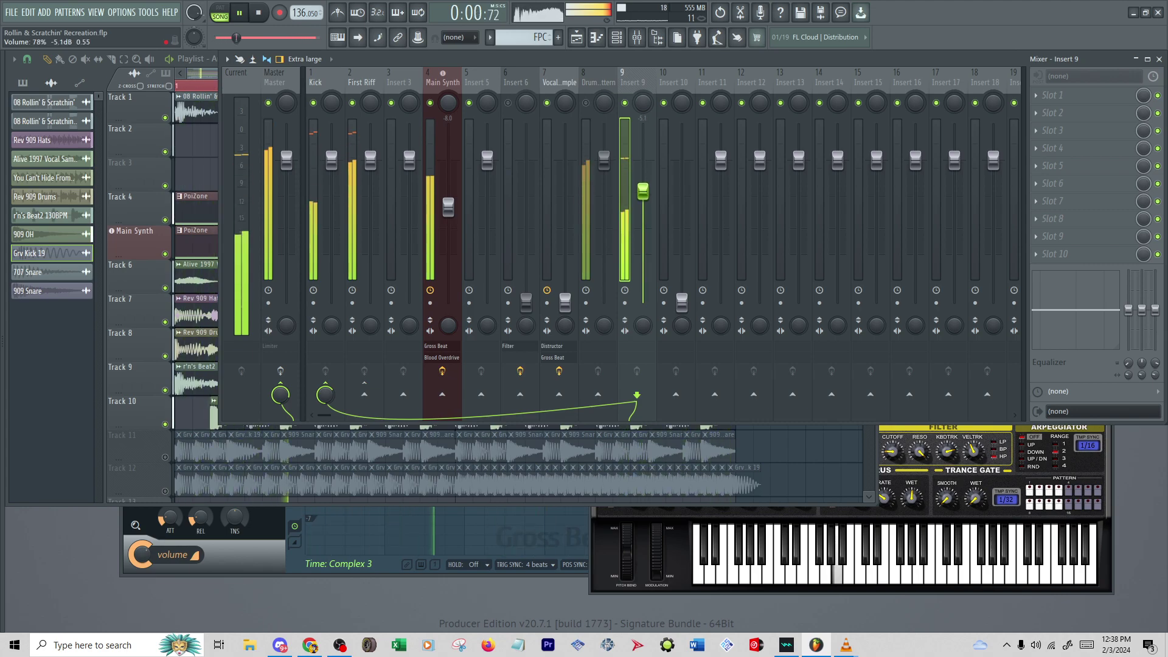
# Raise the Insert 10 channel to about -12.5 dB and lower Insert 9 to about -8.1 dB
pyautogui.click(625, 103)
pyautogui.moveTo(681, 302); pyautogui.dragTo(682, 230)
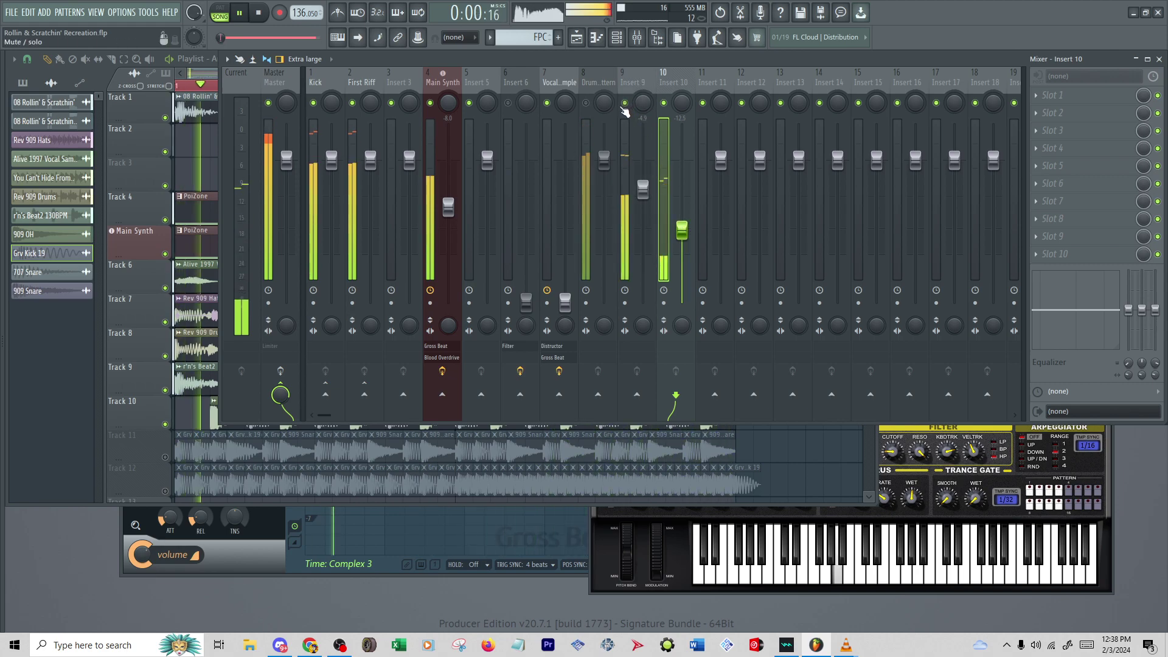
pyautogui.moveTo(643, 188); pyautogui.dragTo(642, 208)
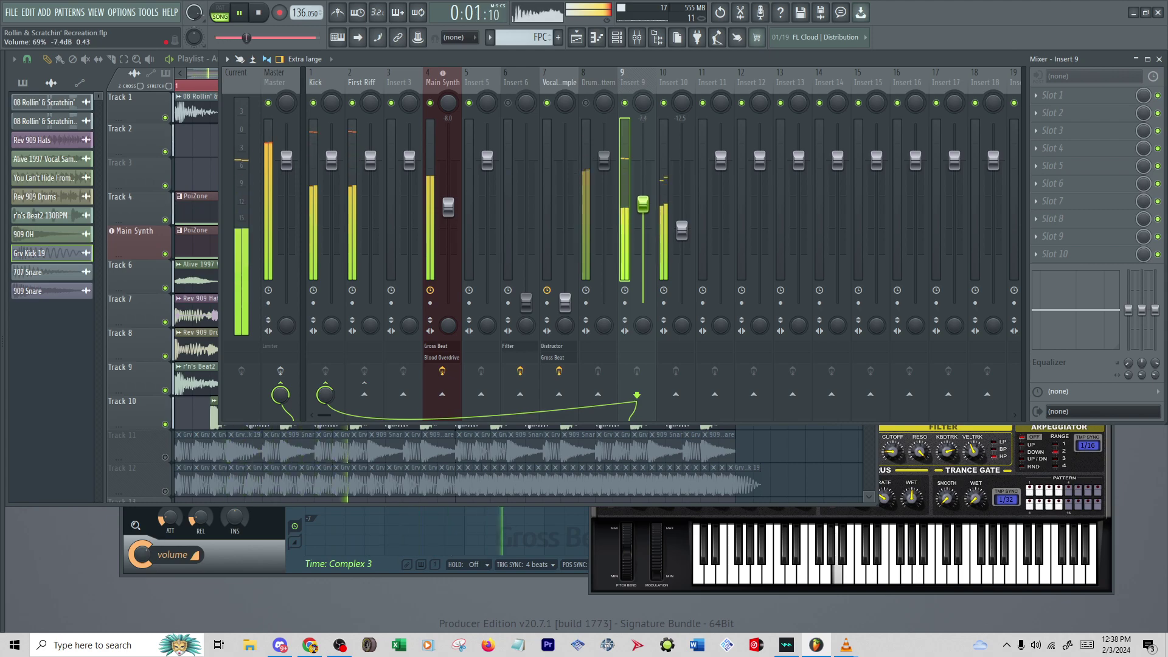
# Mute the Insert 10, Insert 9, Kick and First Riff mixer channels
pyautogui.click(664, 103)
pyautogui.click(625, 103)
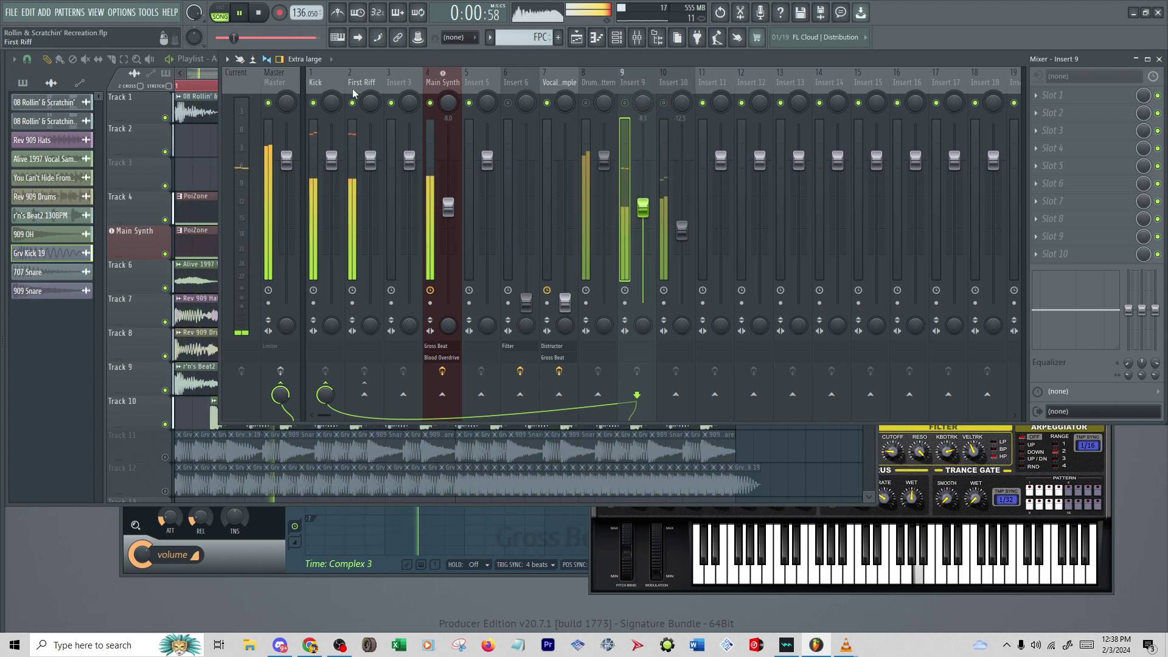
pyautogui.click(313, 103)
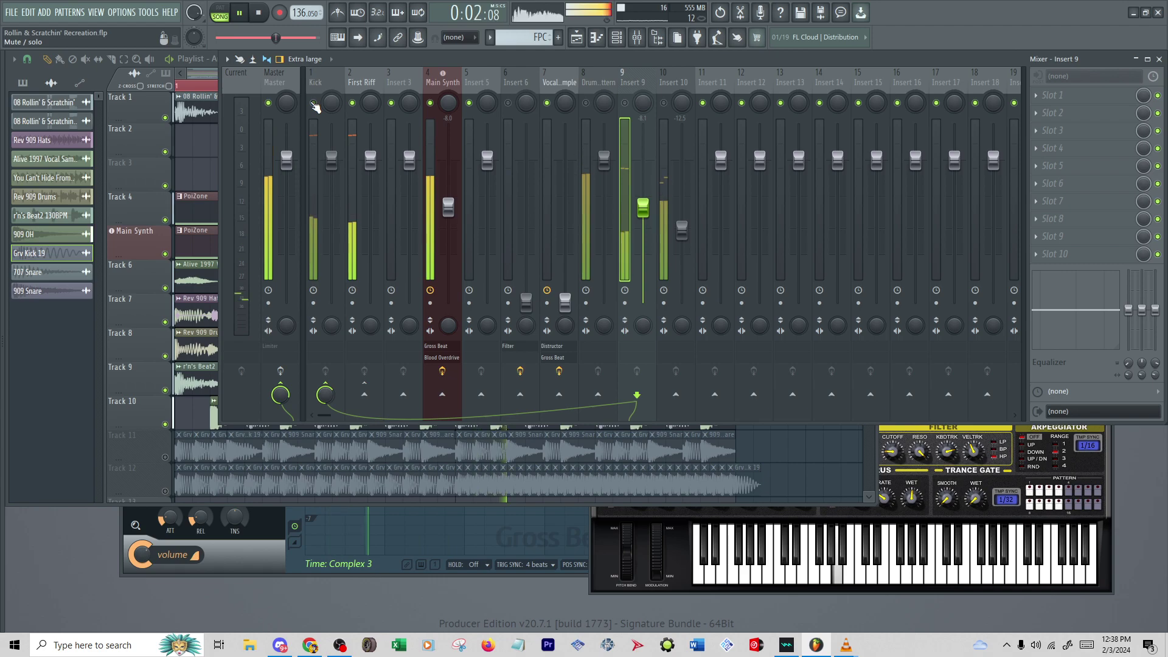
pyautogui.click(353, 103)
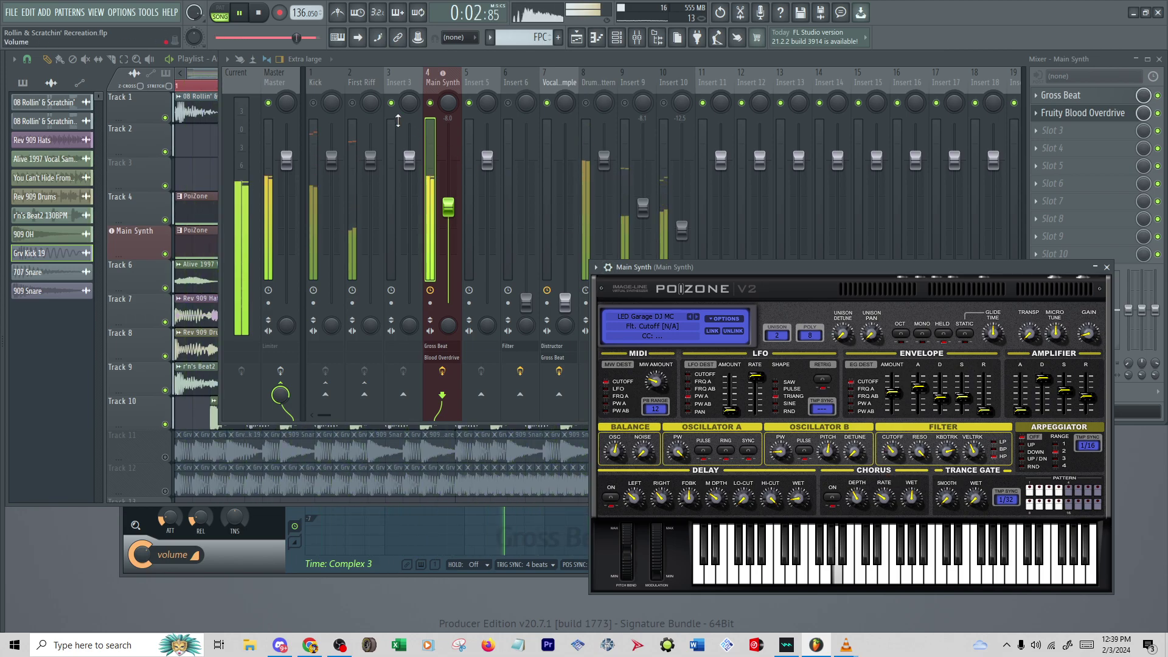
# Unmute the Kick mixer channel and sweep the Main Synth's PoiZone filter cutoff through about 24%
pyautogui.click(322, 103)
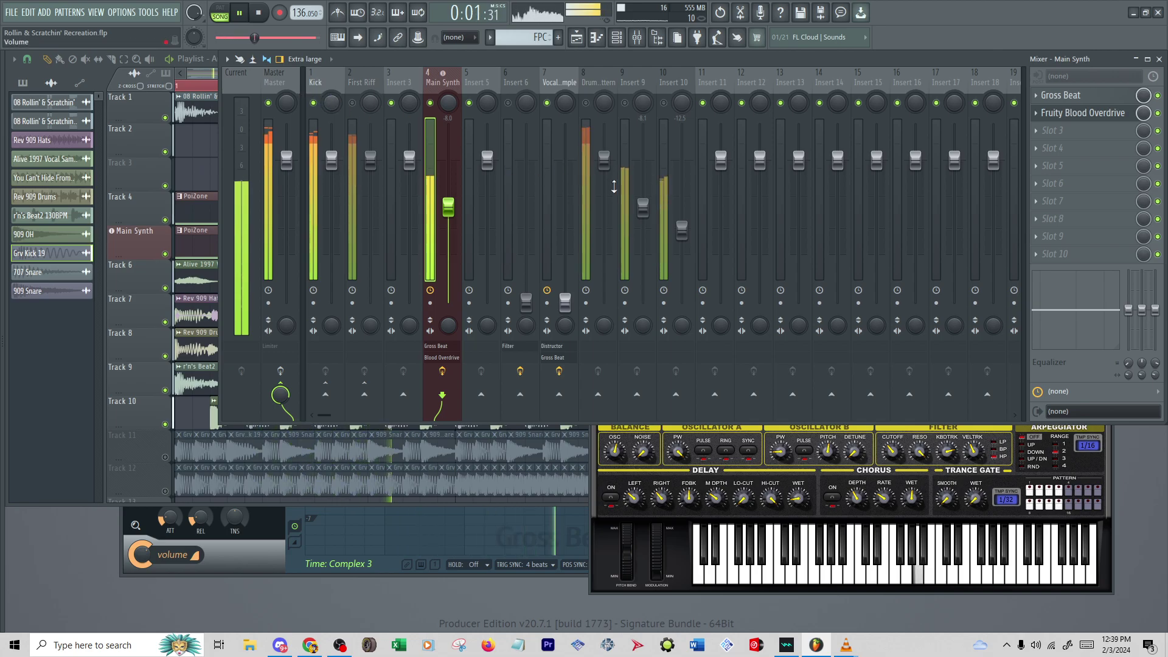
pyautogui.click(878, 455)
pyautogui.moveTo(893, 451); pyautogui.dragTo(893, 475)
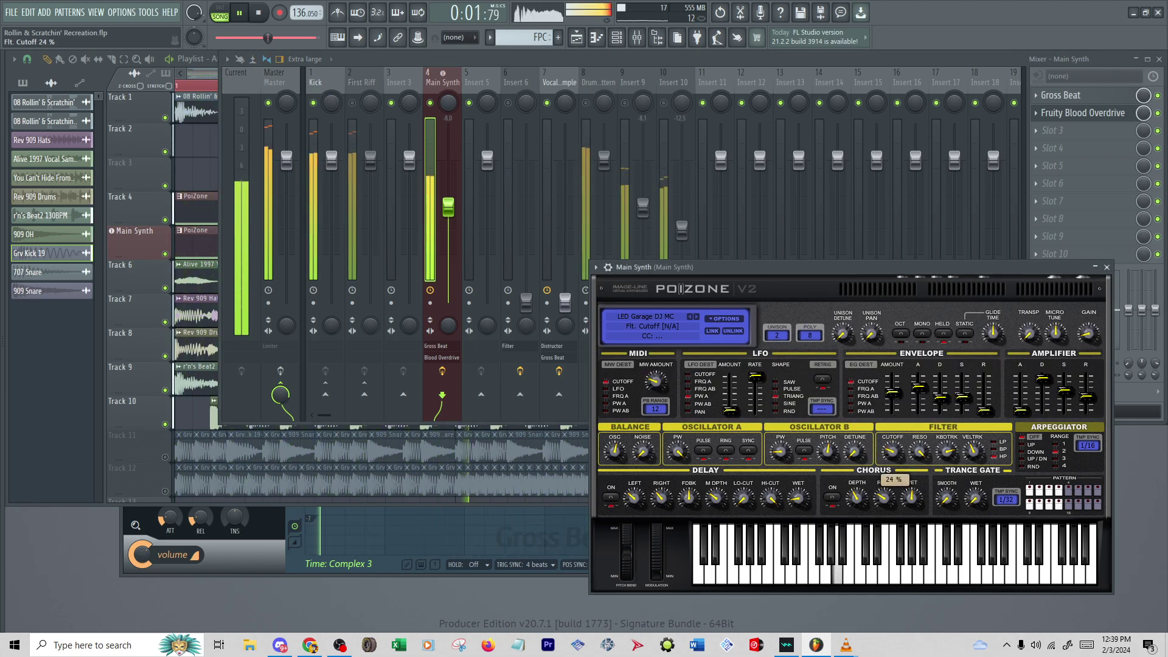
pyautogui.moveTo(893, 454); pyautogui.dragTo(893, 451)
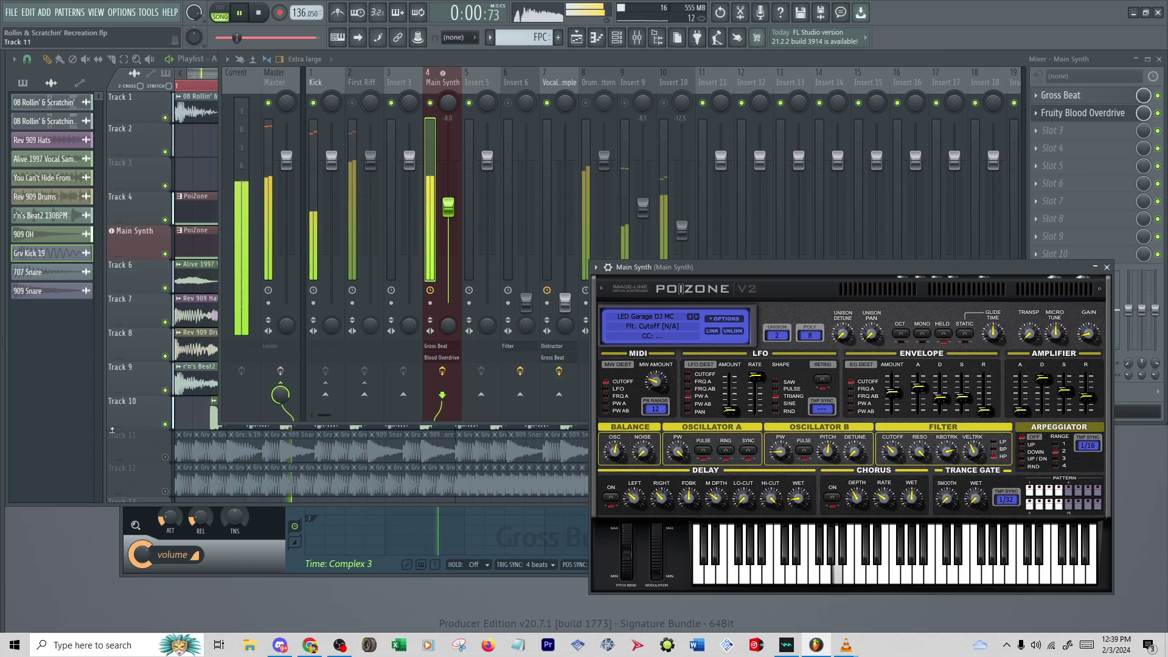
# Unmute Track 11 in the playlist
pyautogui.click(166, 458)
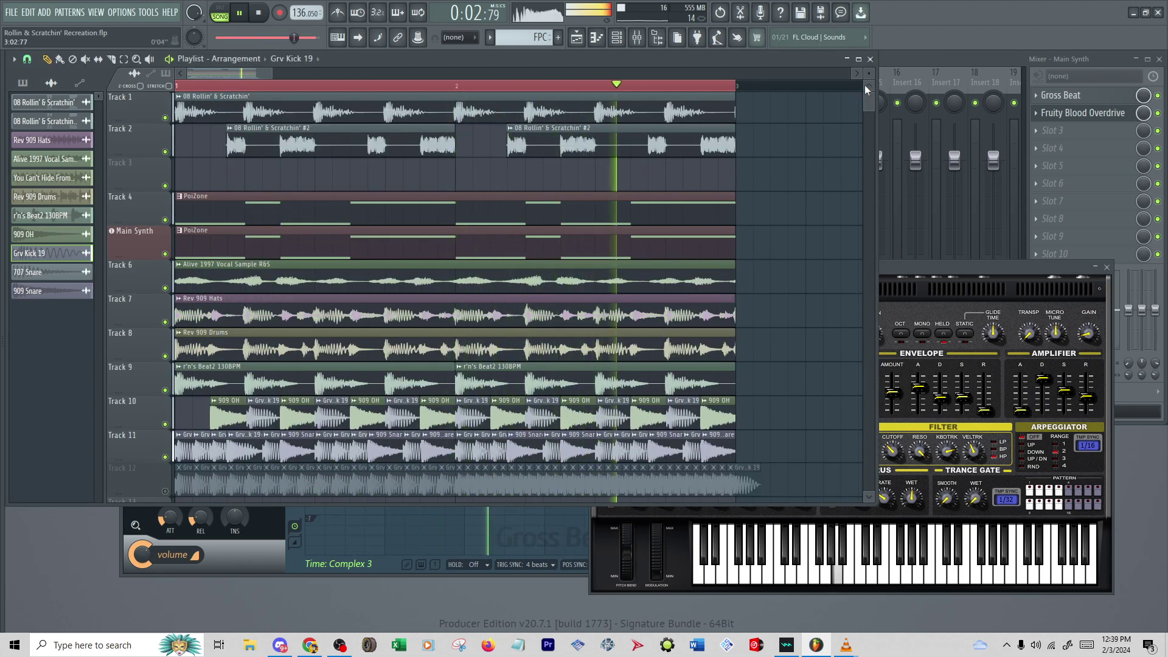
# Mute the Kick mixer channel and bring Insert 10 in at about -4.7 dB by unmuting it
pyautogui.click(906, 194)
pyautogui.moveTo(682, 230); pyautogui.dragTo(682, 294)
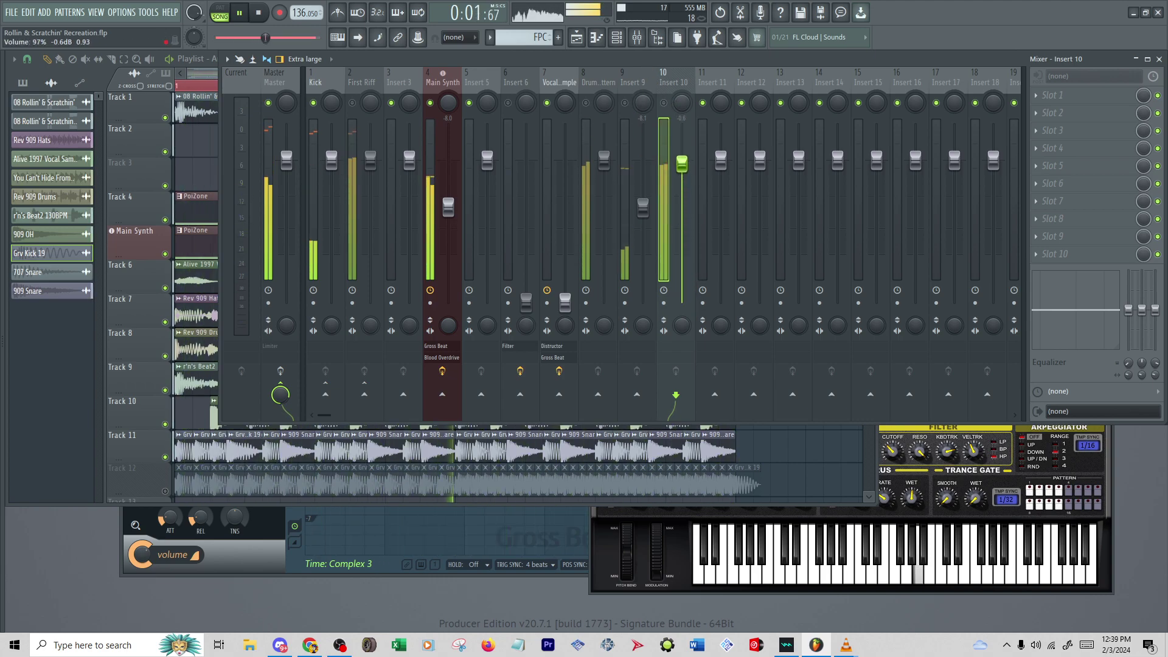
pyautogui.click(314, 103)
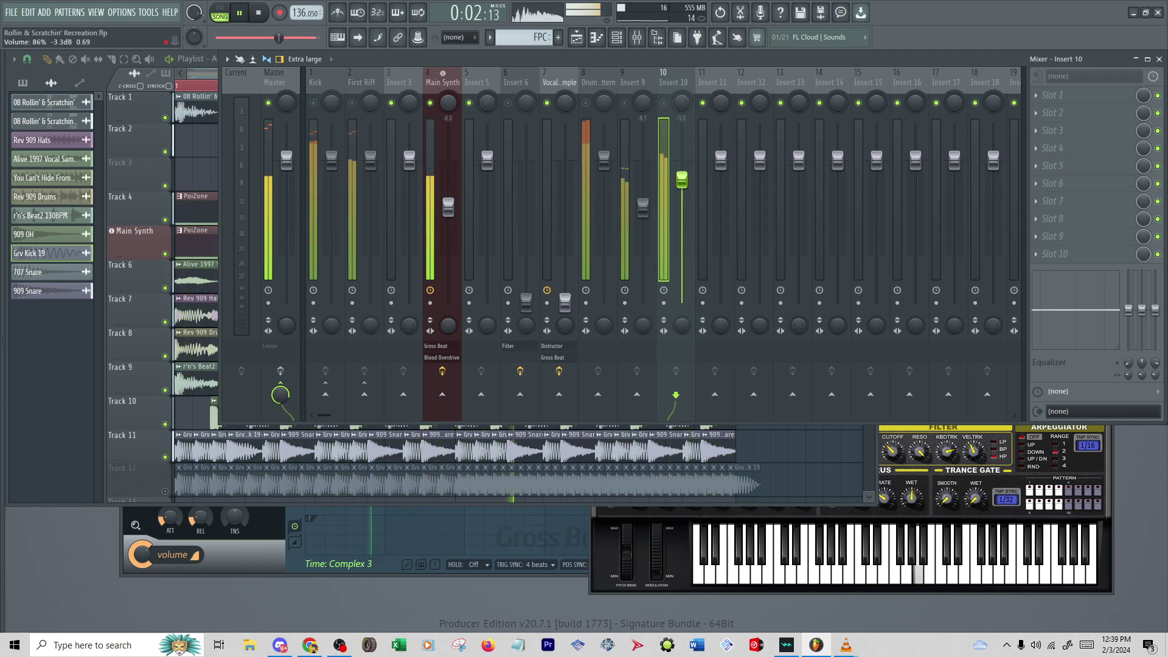
pyautogui.click(664, 103)
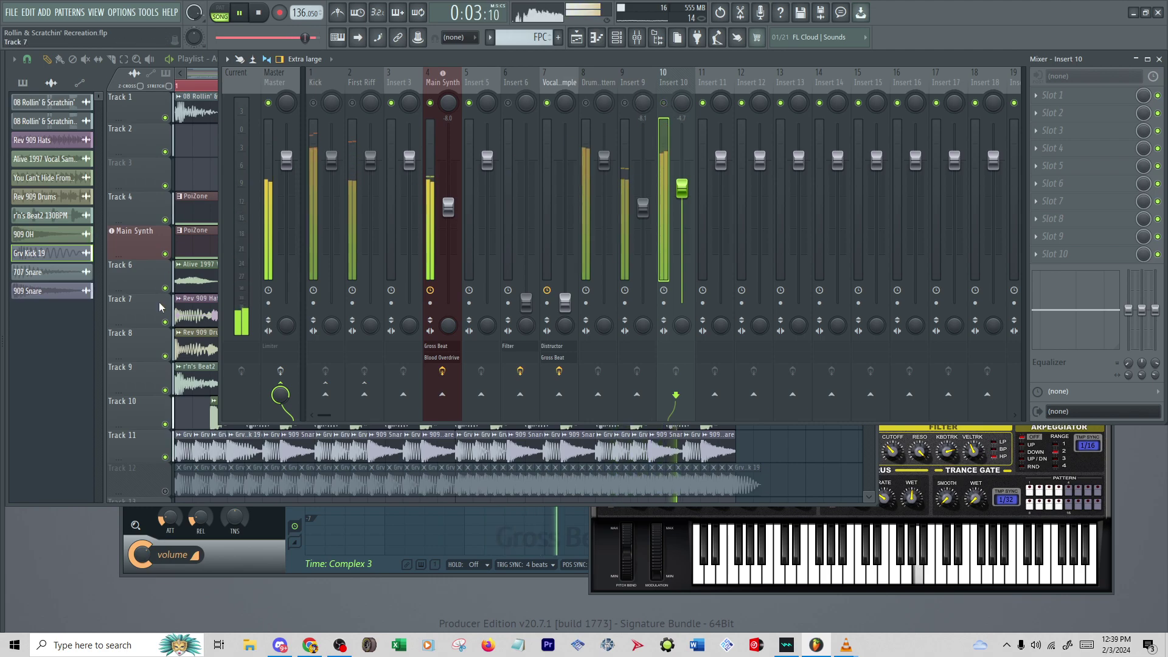
# Mute Track 10 in the playlist and unmute the Kick mixer channel
pyautogui.click(203, 402)
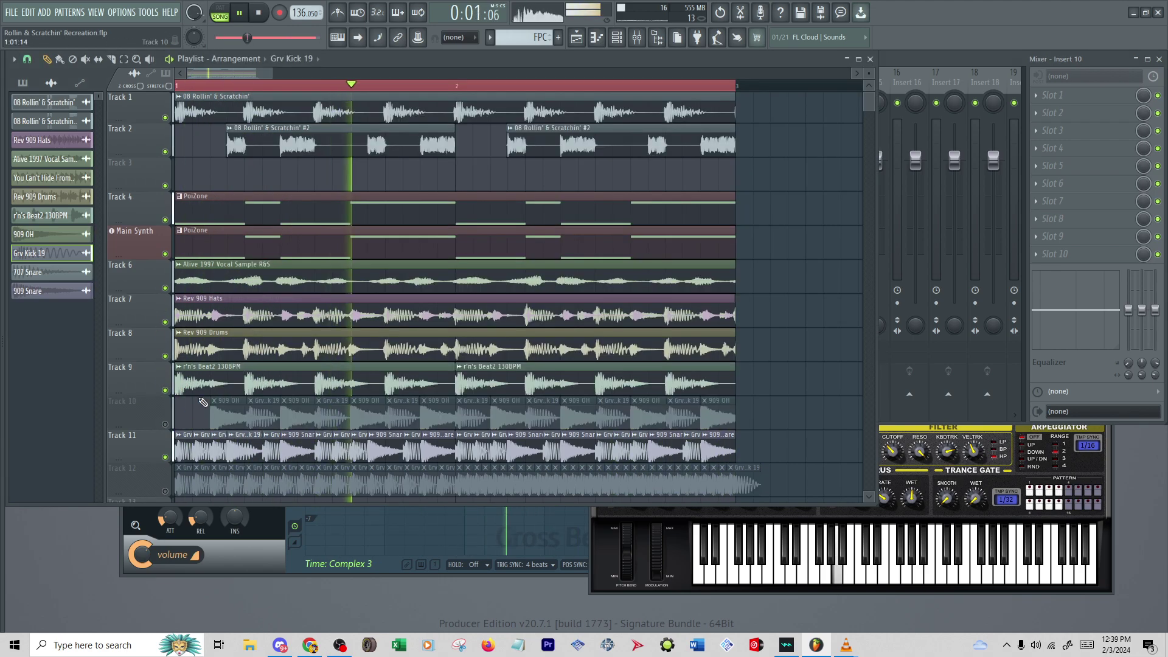
pyautogui.click(938, 56)
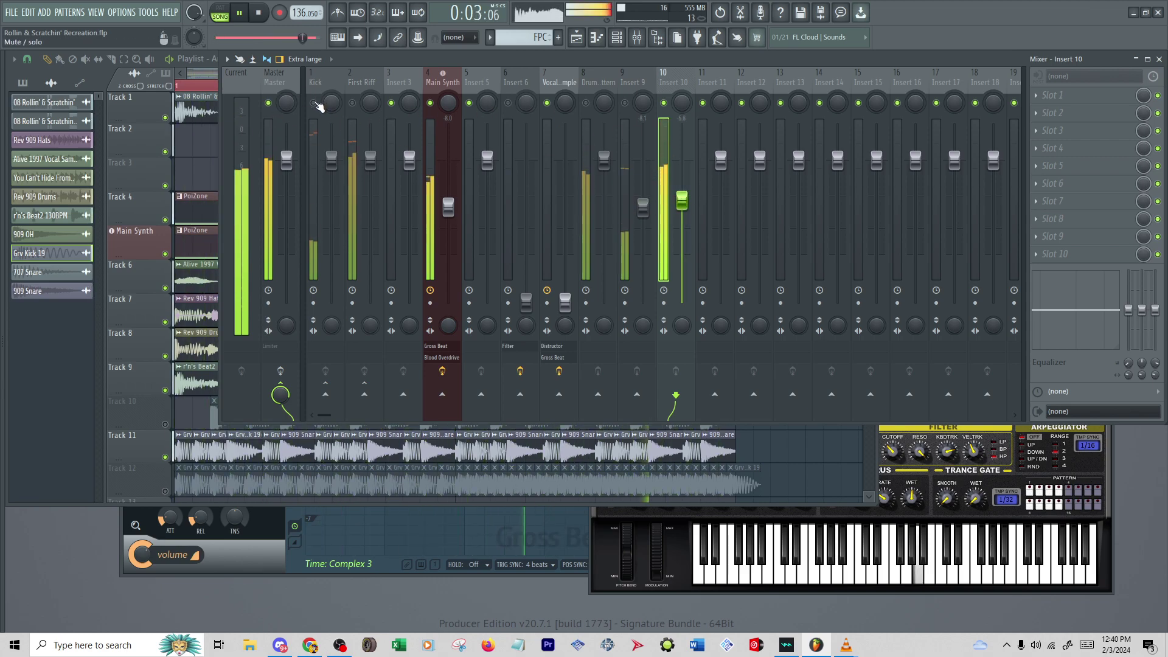
pyautogui.click(314, 103)
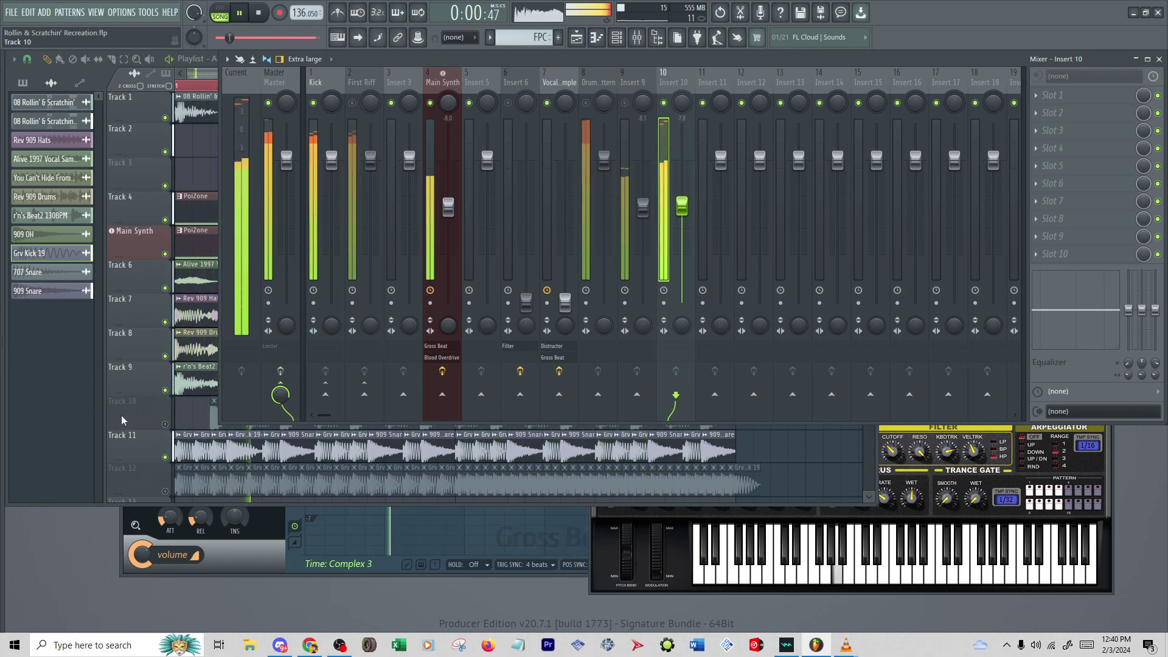
# Delete the Grv Kick 19 clips from Track 10, leaving the 909 OH clips, and adjust the Main Synth's PoiZone filter cutoff
pyautogui.click(122, 420)
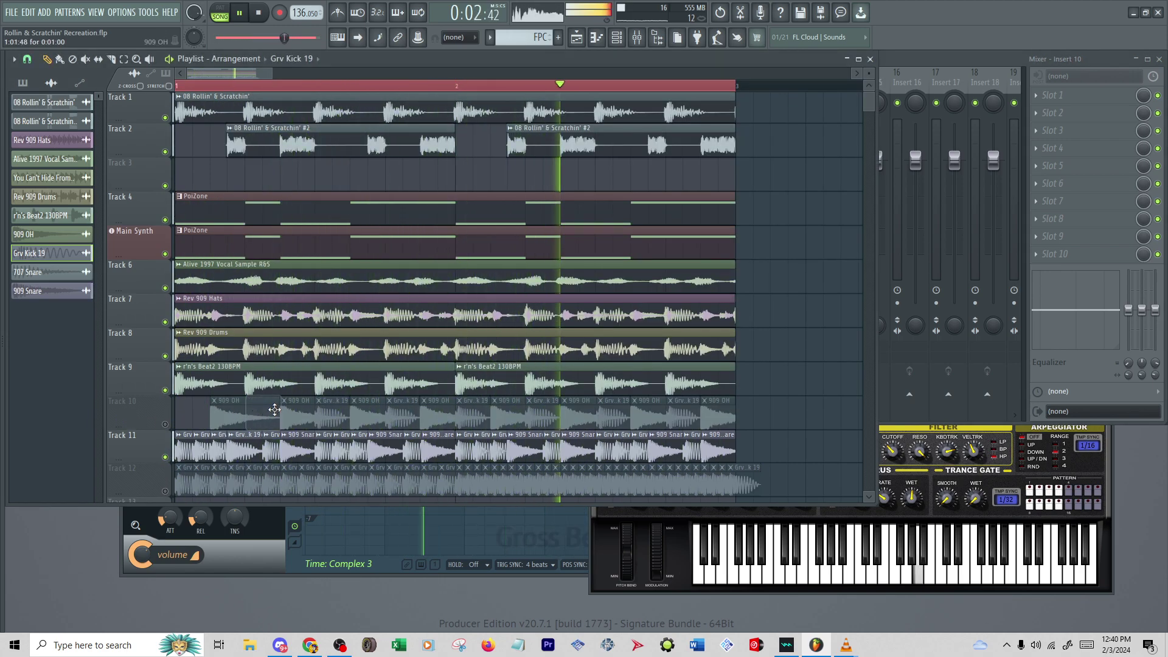
pyautogui.rightClick(474, 411)
pyautogui.rightClick(541, 410)
pyautogui.rightClick(611, 410)
pyautogui.rightClick(674, 413)
pyautogui.moveTo(893, 451); pyautogui.dragTo(892, 475)
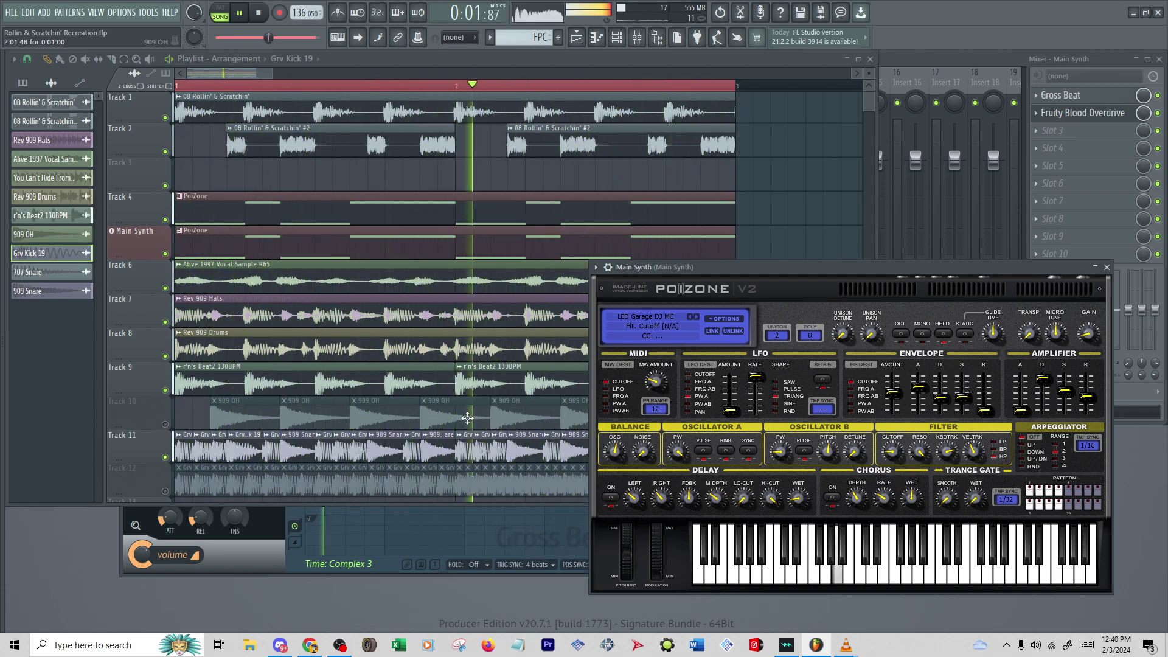
# Mute Track 11 and unmute Track 10 in the playlist, and unmute the First Riff mixer channel
pyautogui.click(165, 457)
pyautogui.click(165, 424)
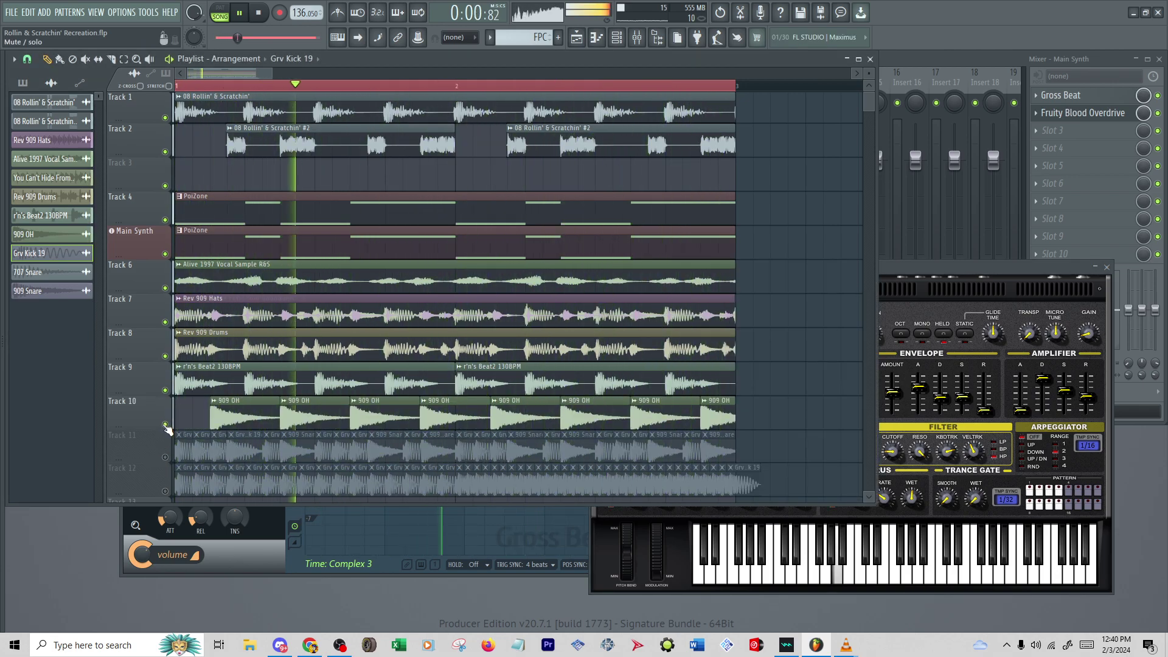
pyautogui.click(904, 52)
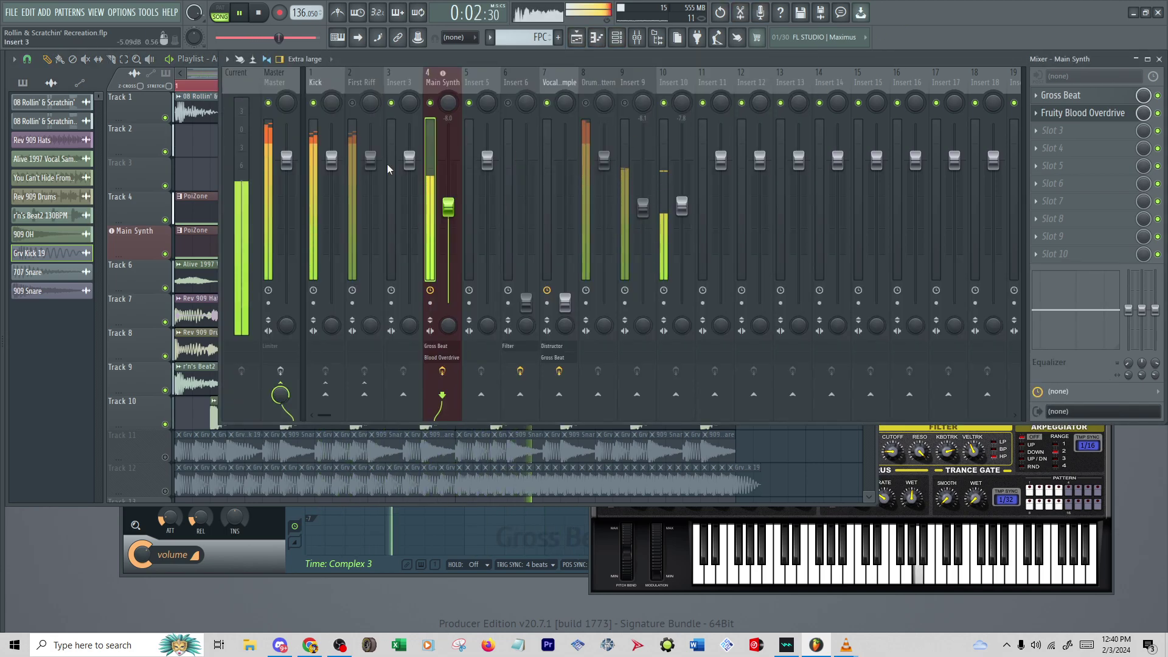
pyautogui.click(353, 103)
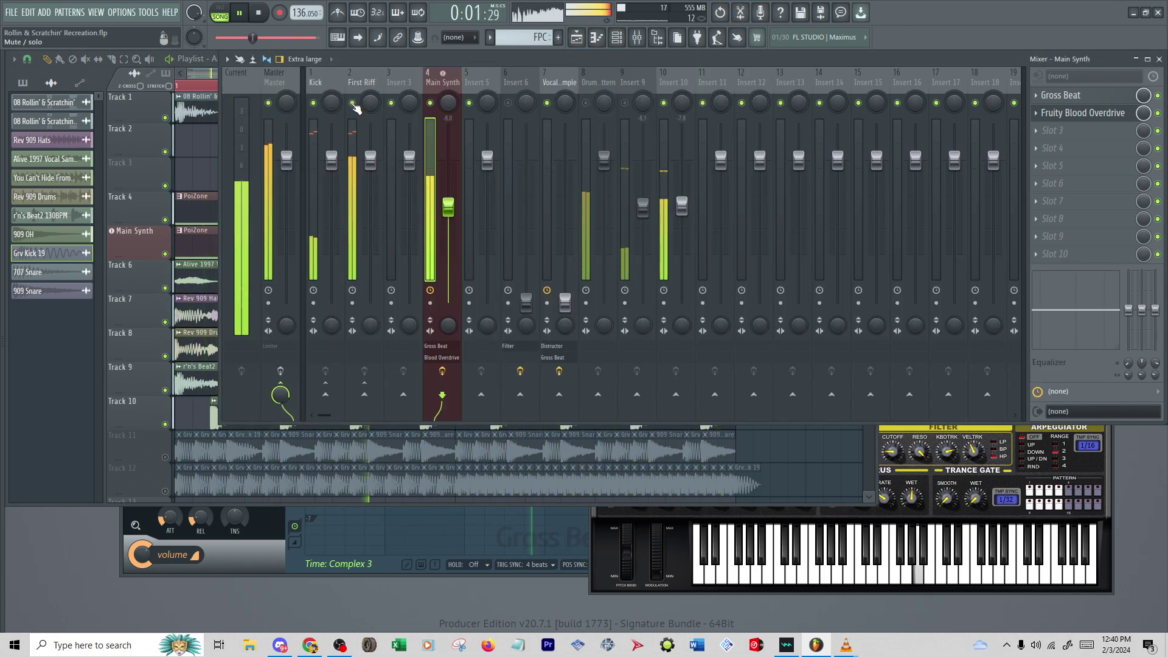
# Move the PoiZone filter cutoff through about 20% and sweep Oscillator B's pulse width through 60% to about 16%
pyautogui.click(885, 498)
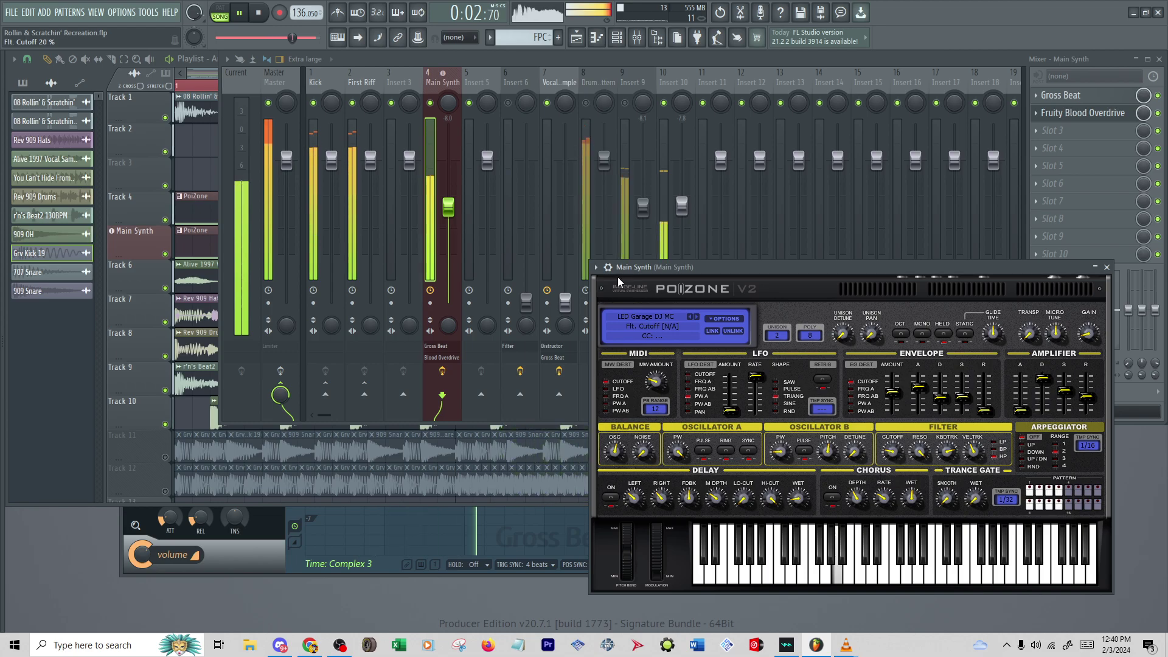
pyautogui.moveTo(781, 450); pyautogui.dragTo(781, 426)
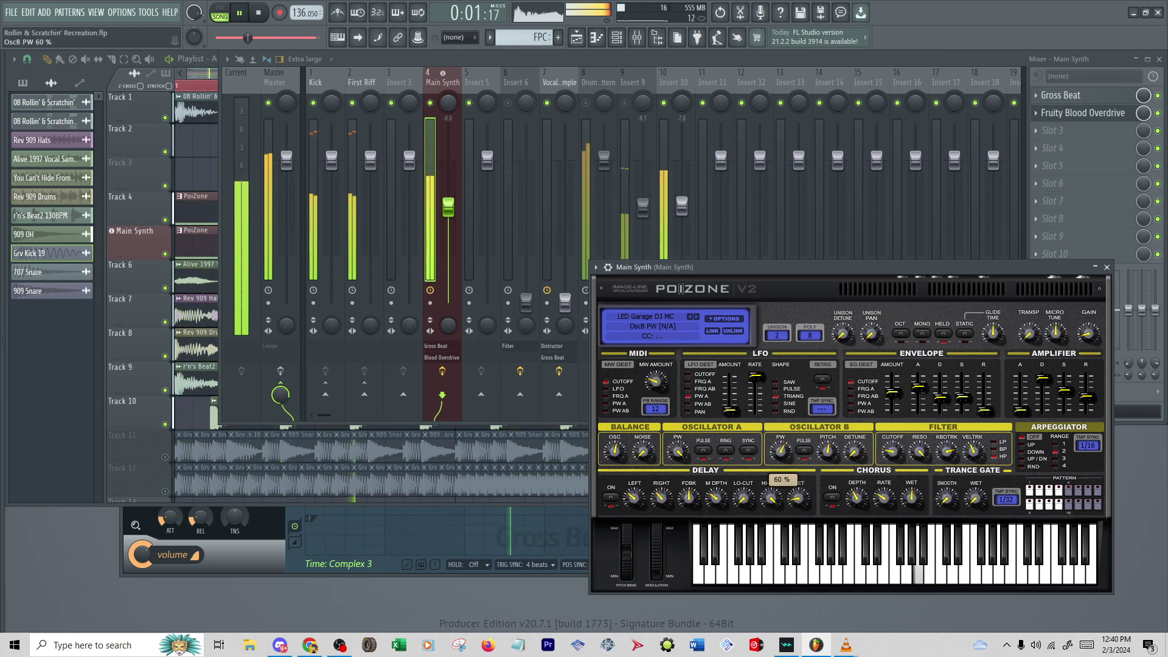
pyautogui.moveTo(892, 450); pyautogui.dragTo(893, 464)
pyautogui.moveTo(781, 450); pyautogui.dragTo(781, 487)
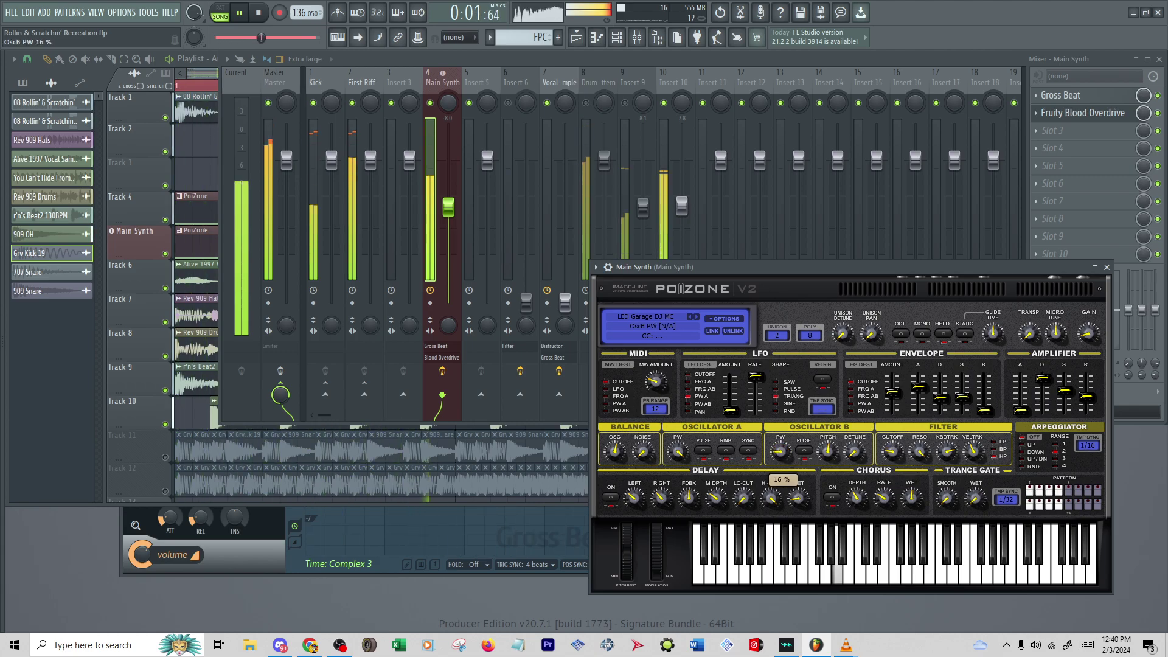
# Adjust Oscillator B's detune in PoiZone and sweep the filter cutoff through about 35%
pyautogui.click(855, 451)
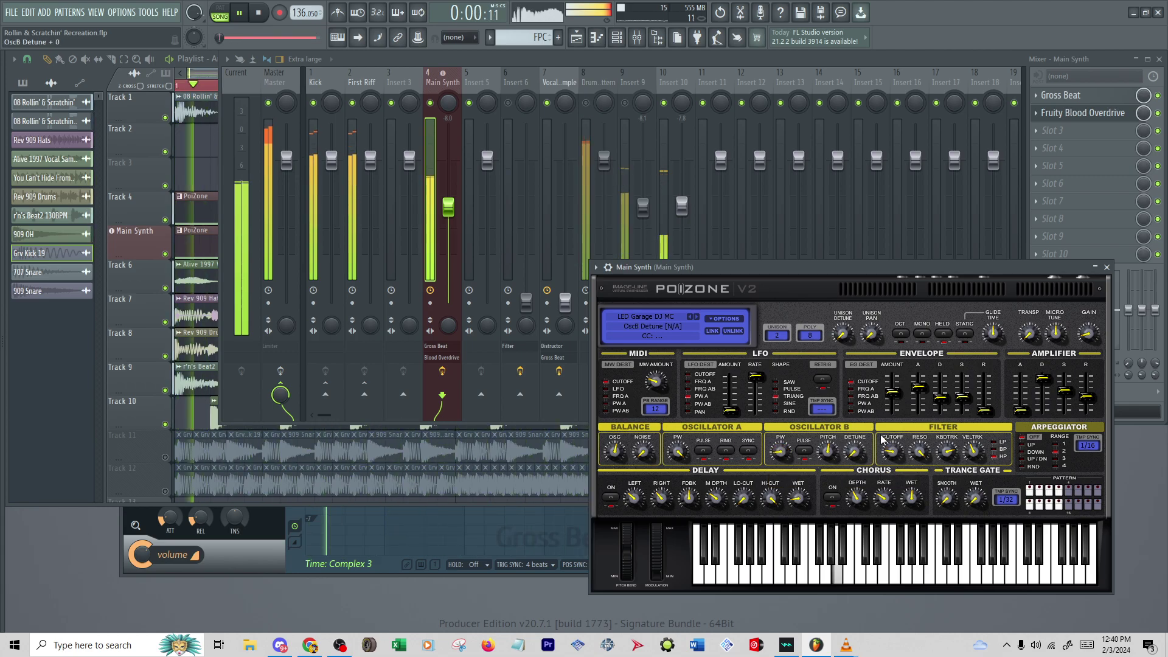
pyautogui.moveTo(892, 451); pyautogui.dragTo(893, 434)
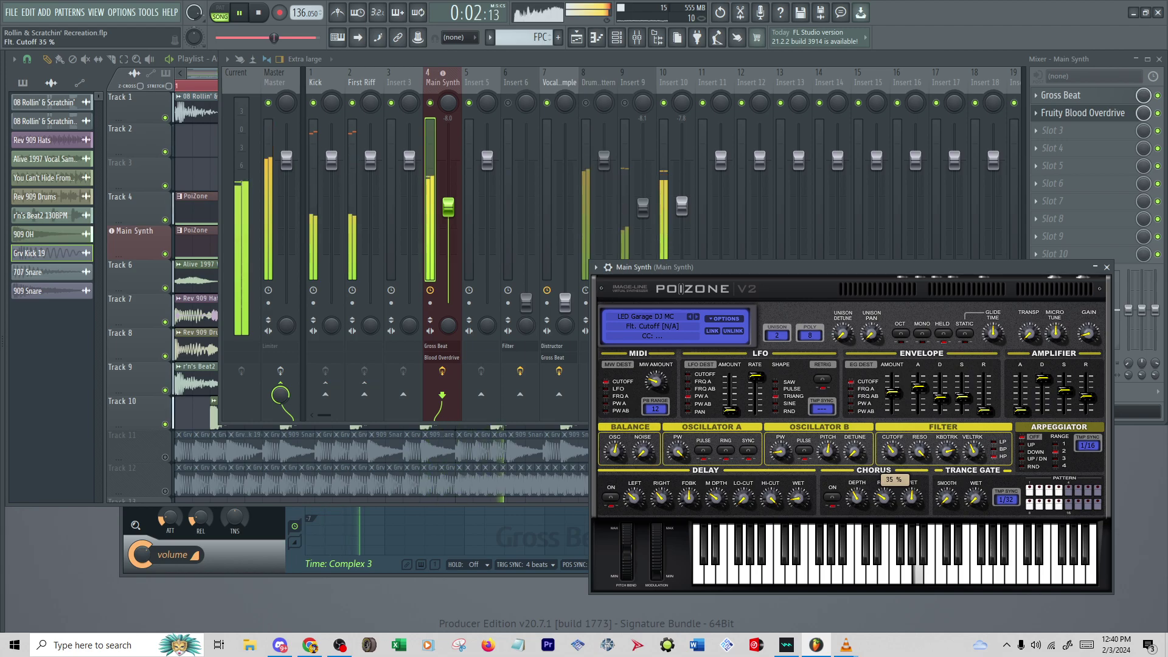
pyautogui.moveTo(894, 394); pyautogui.dragTo(894, 388)
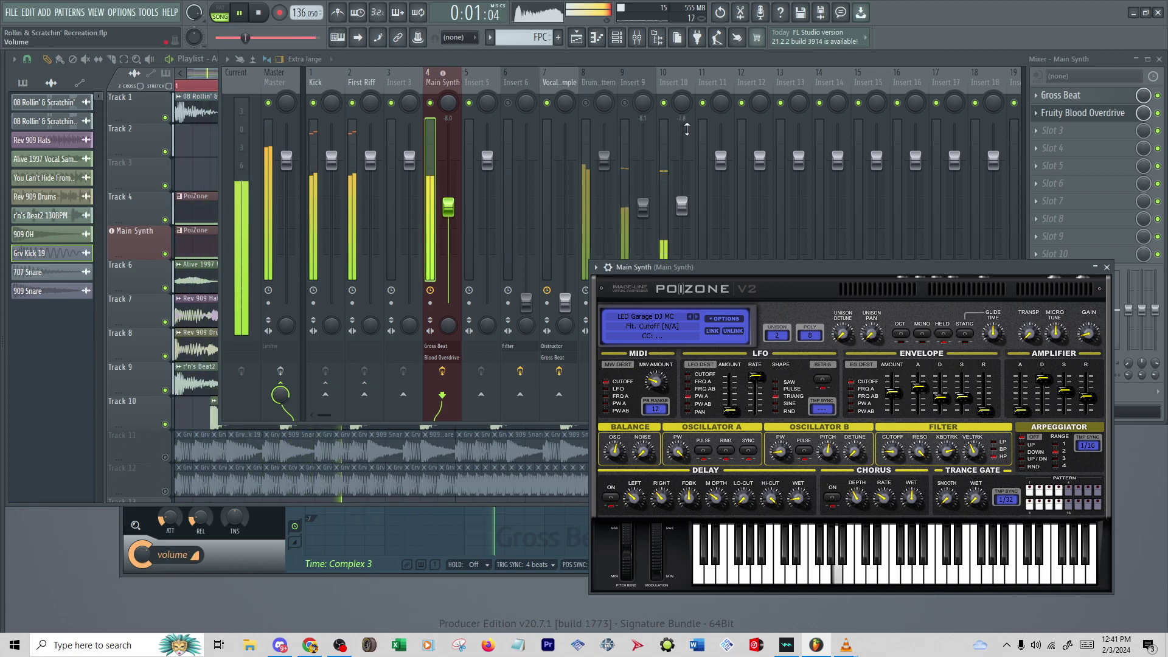
# Lower the Insert 10 channel to about -20.6 dB and mute the Kick and First Riff channels
pyautogui.moveTo(686, 130); pyautogui.dragTo(686, 168)
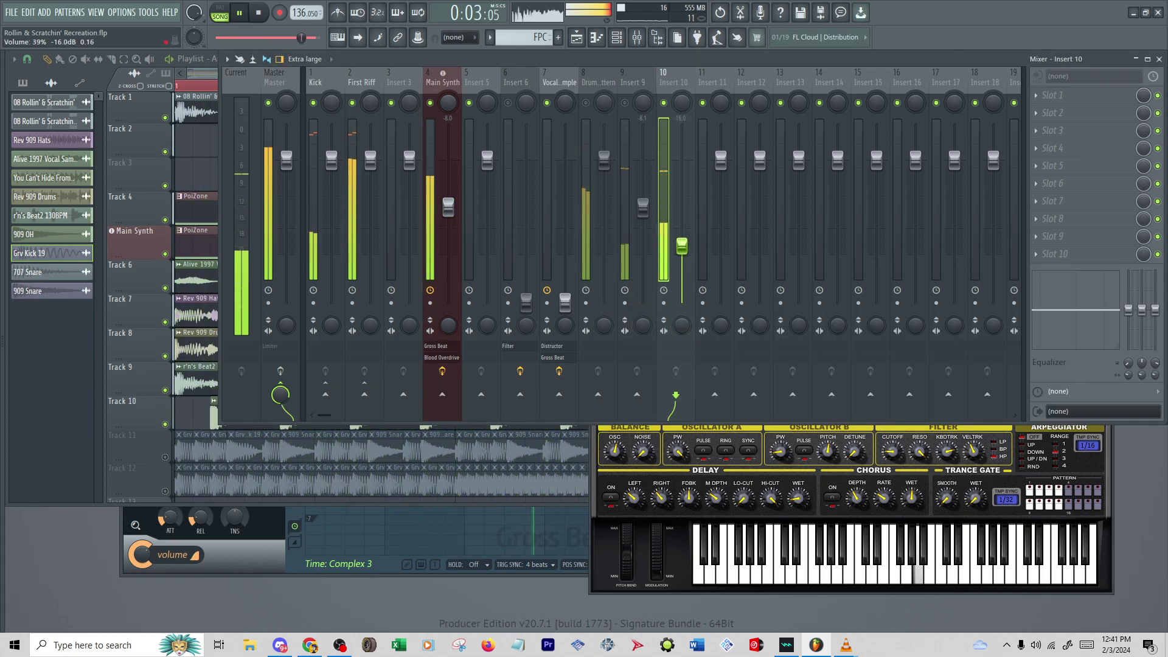
pyautogui.moveTo(682, 246); pyautogui.dragTo(682, 253)
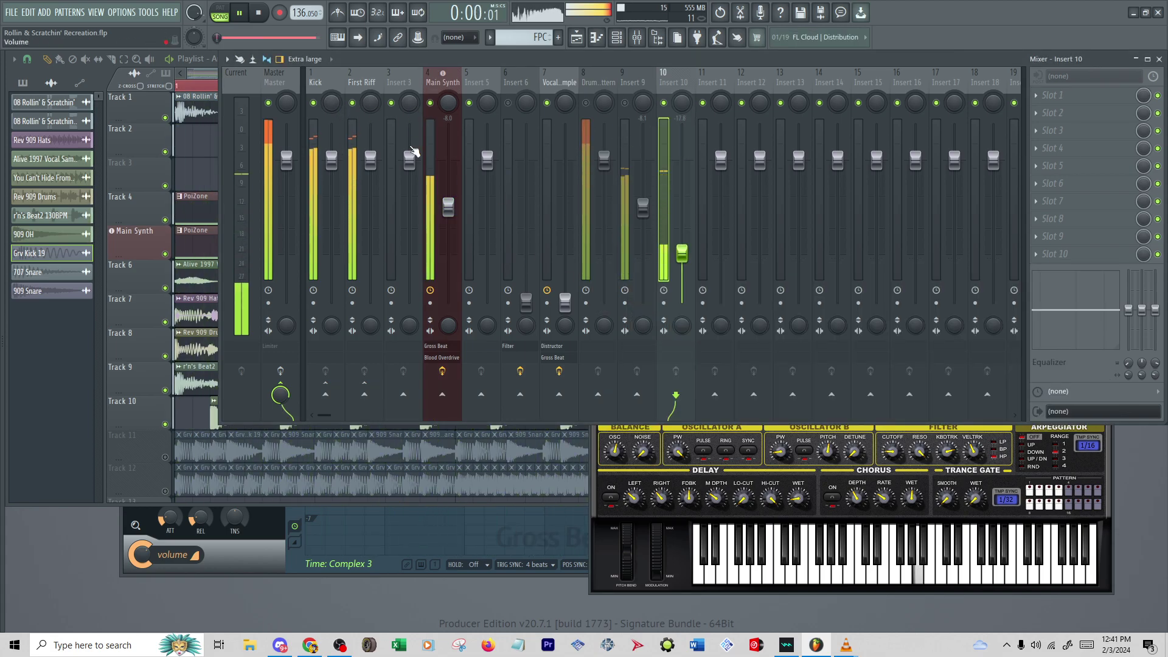
pyautogui.click(313, 103)
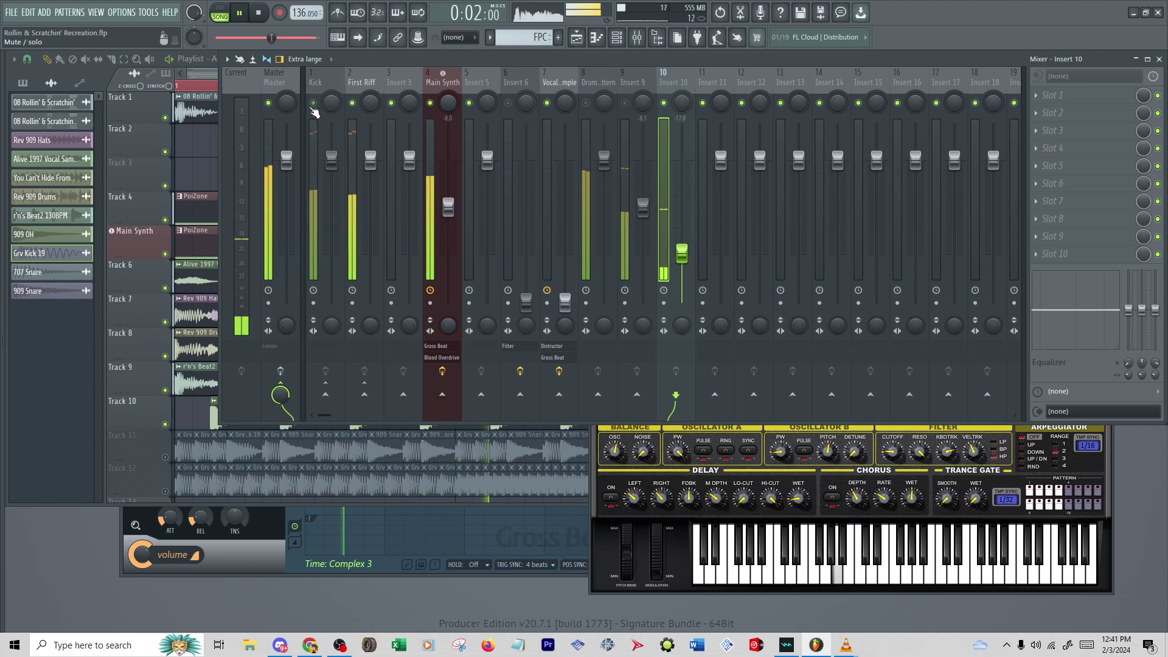
pyautogui.click(353, 105)
pyautogui.moveTo(682, 253); pyautogui.dragTo(682, 262)
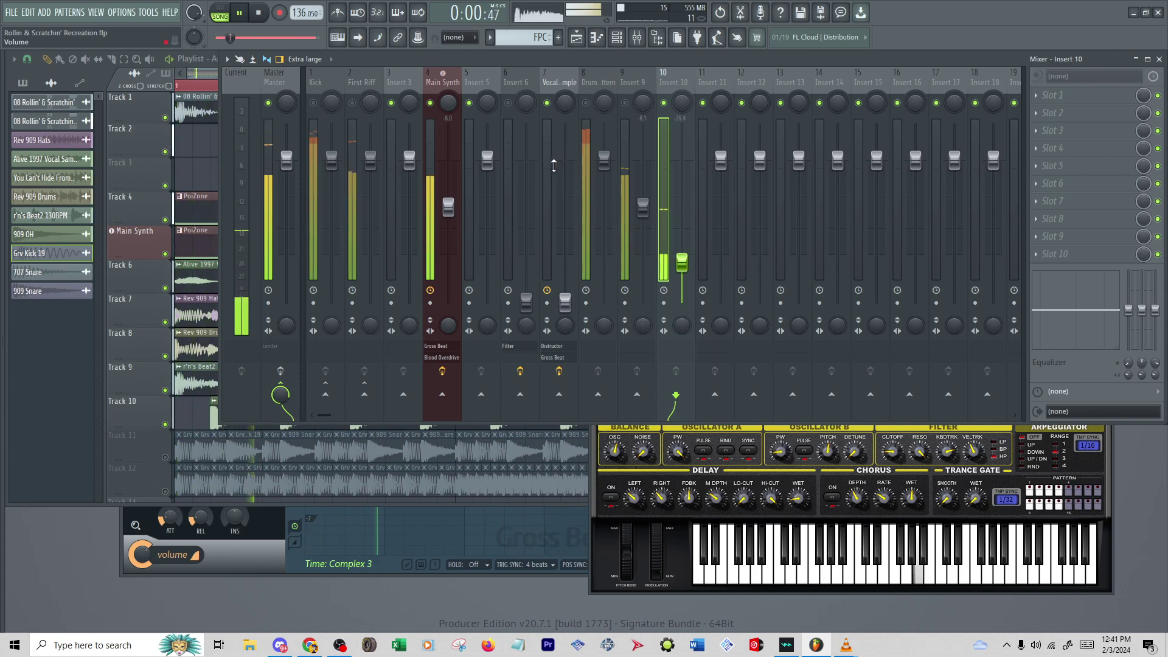
# Raise the Vocal Sample mixer channel to about -2.8 dB
pyautogui.click(563, 301)
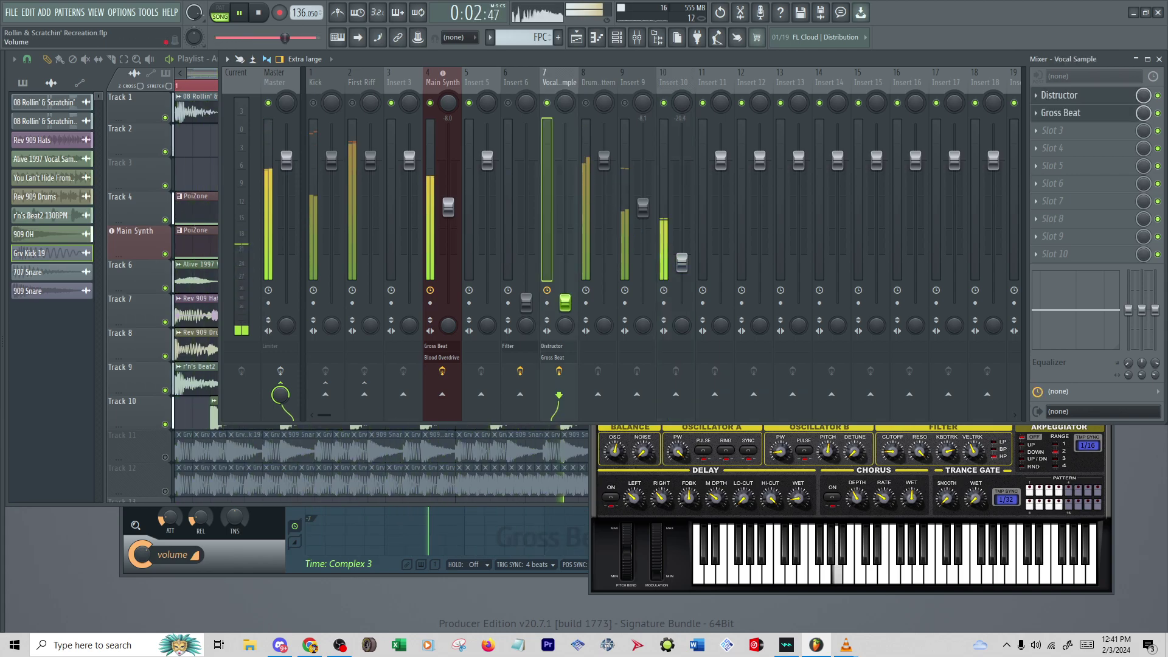
pyautogui.moveTo(565, 302); pyautogui.dragTo(565, 176)
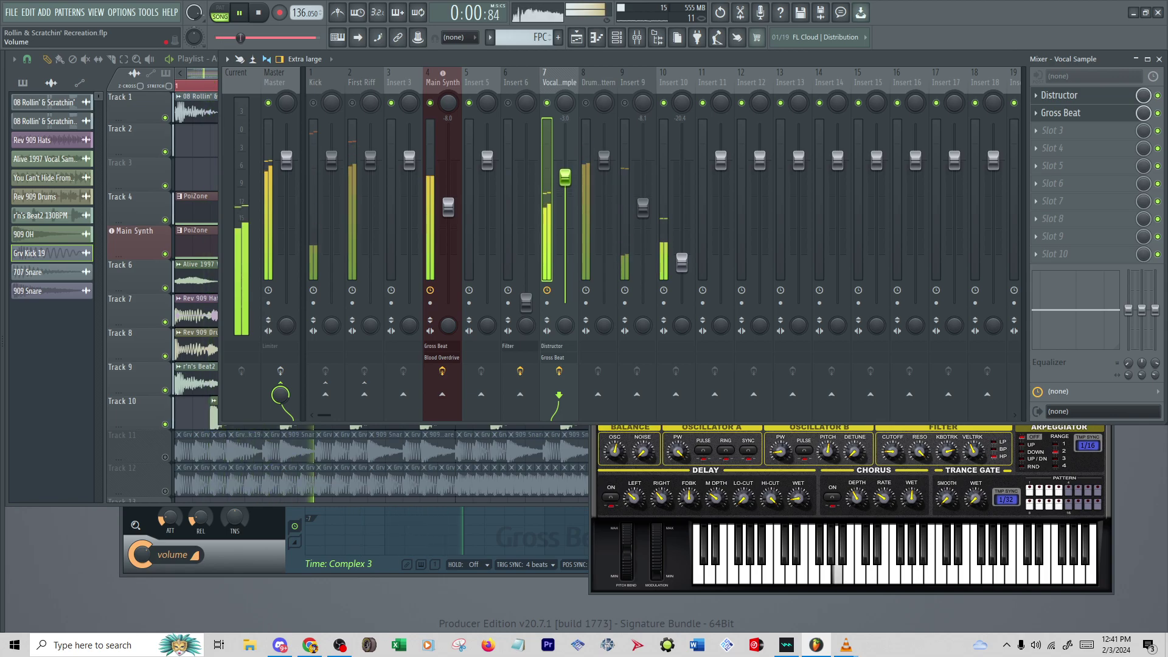
# Sweep the Main Synth's PoiZone filter cutoff repeatedly back and forth between about 20% and 49%
pyautogui.click(896, 451)
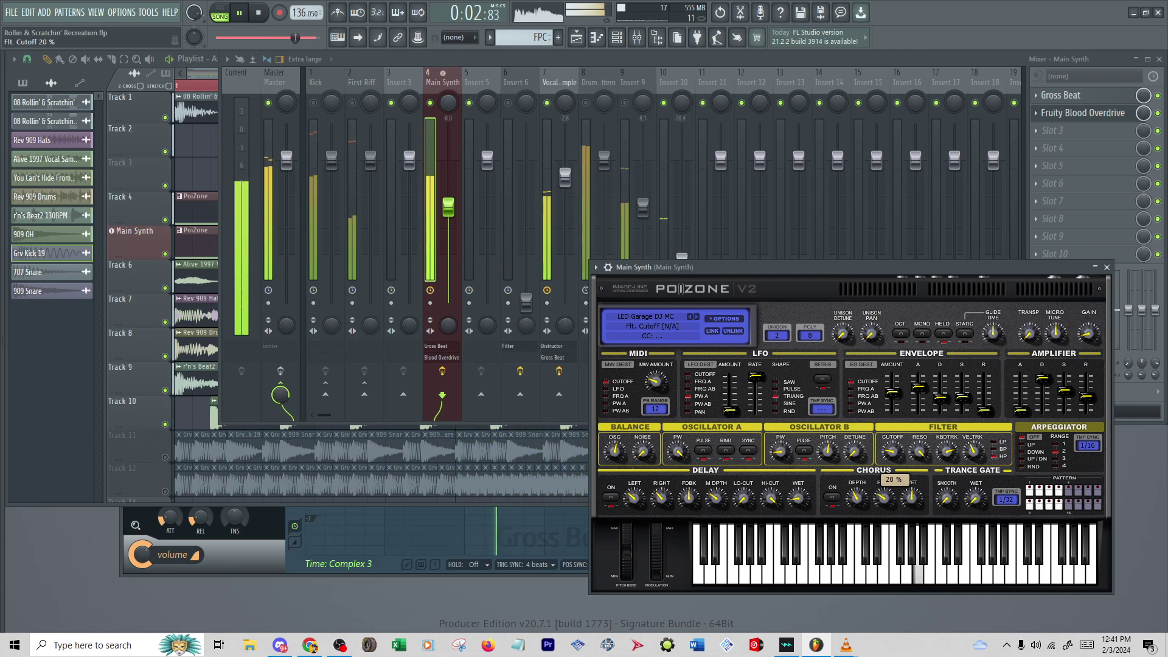
pyautogui.moveTo(893, 452); pyautogui.dragTo(892, 464)
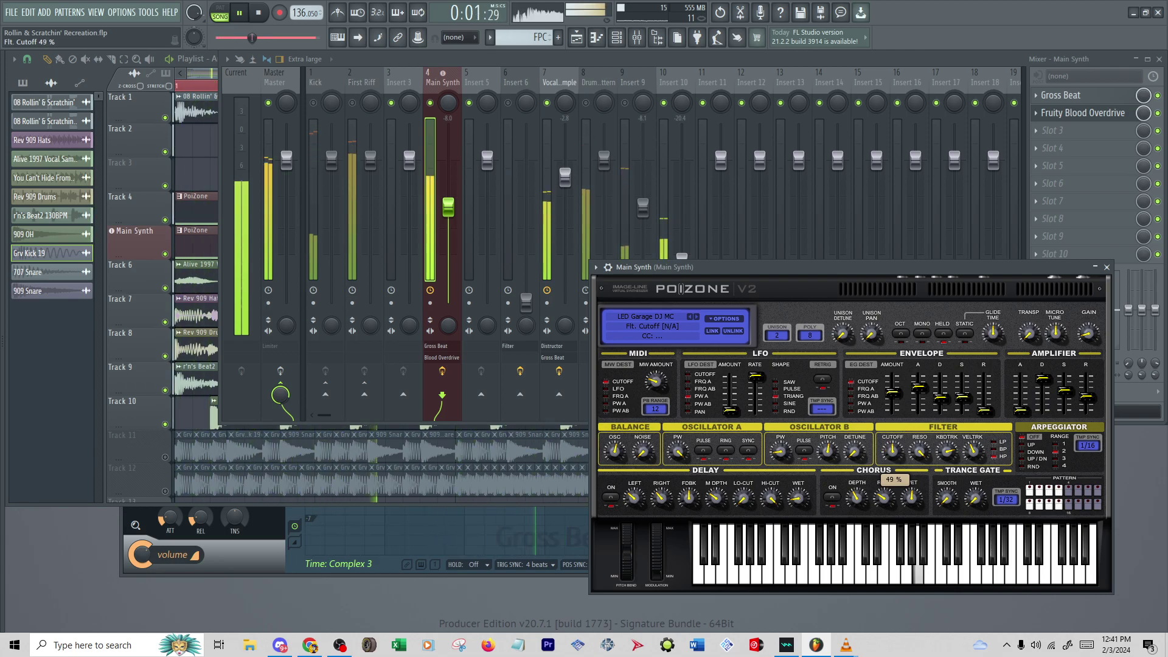
pyautogui.moveTo(892, 452); pyautogui.dragTo(892, 458)
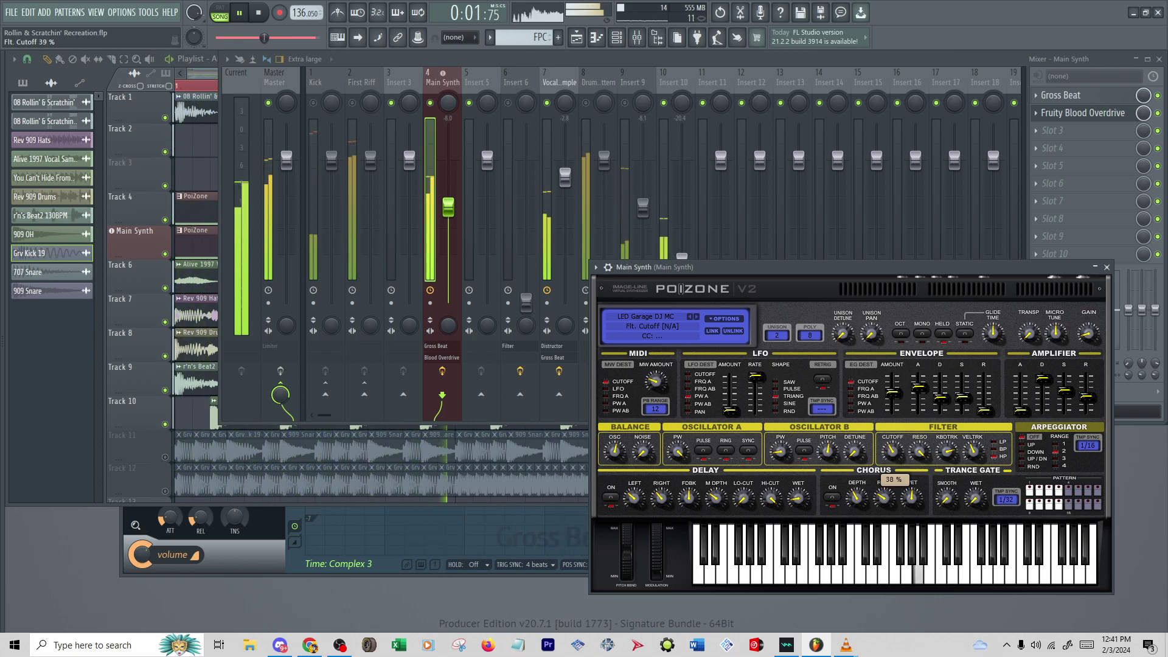
pyautogui.moveTo(893, 451); pyautogui.dragTo(892, 463)
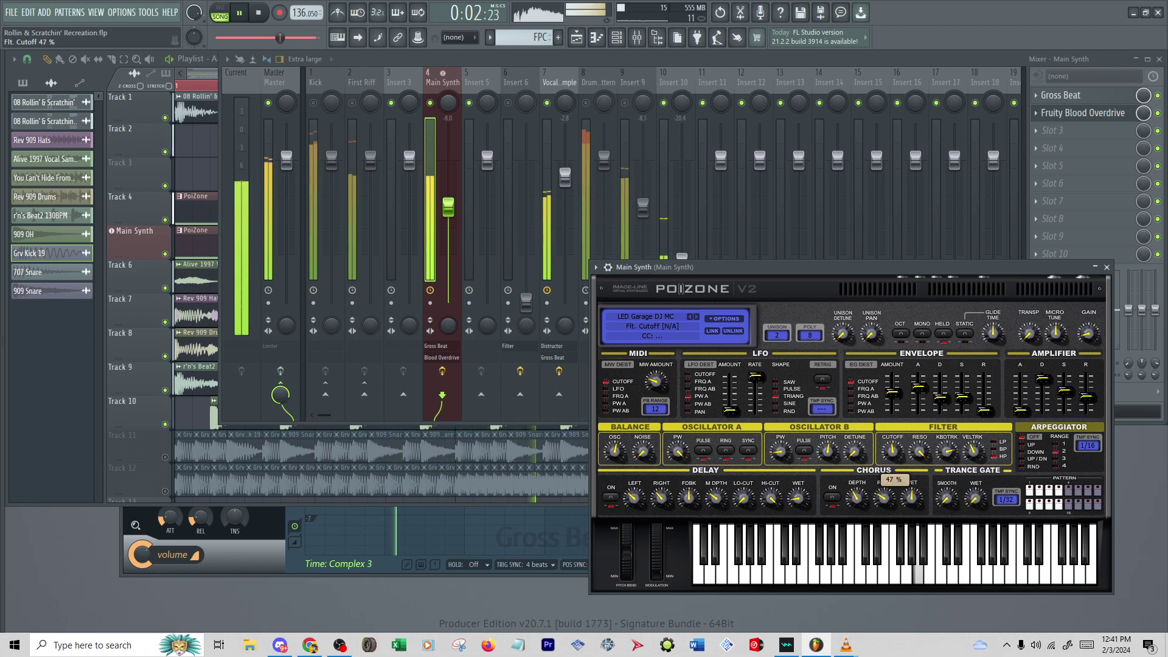
pyautogui.moveTo(893, 451); pyautogui.dragTo(893, 455)
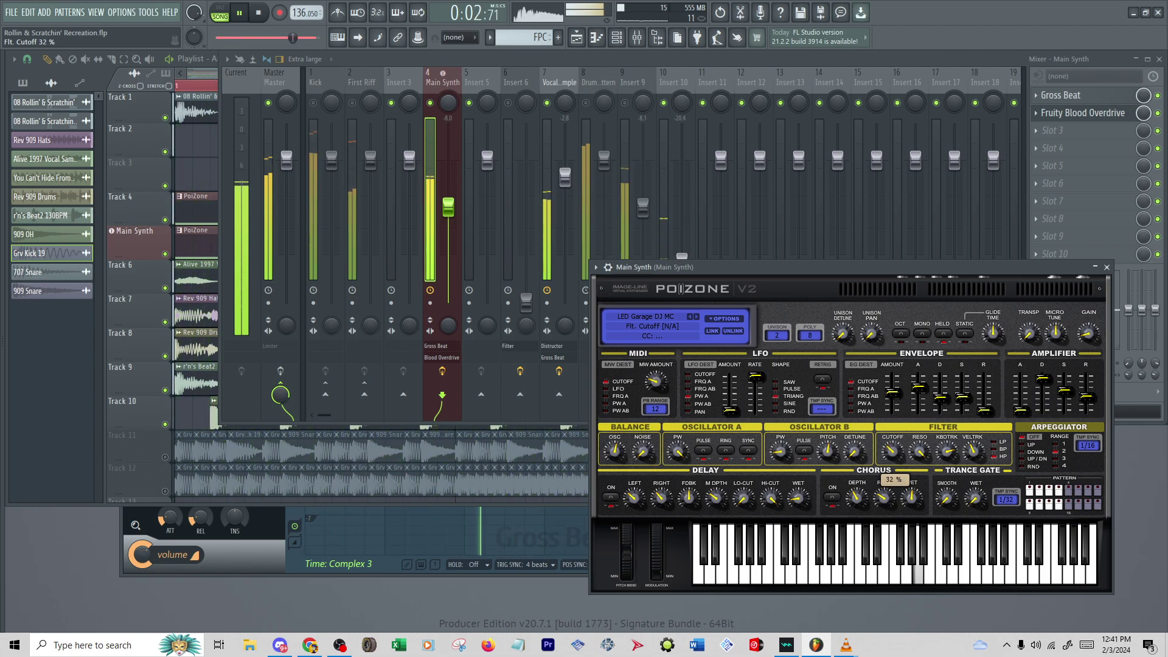
pyautogui.moveTo(893, 451); pyautogui.dragTo(893, 458)
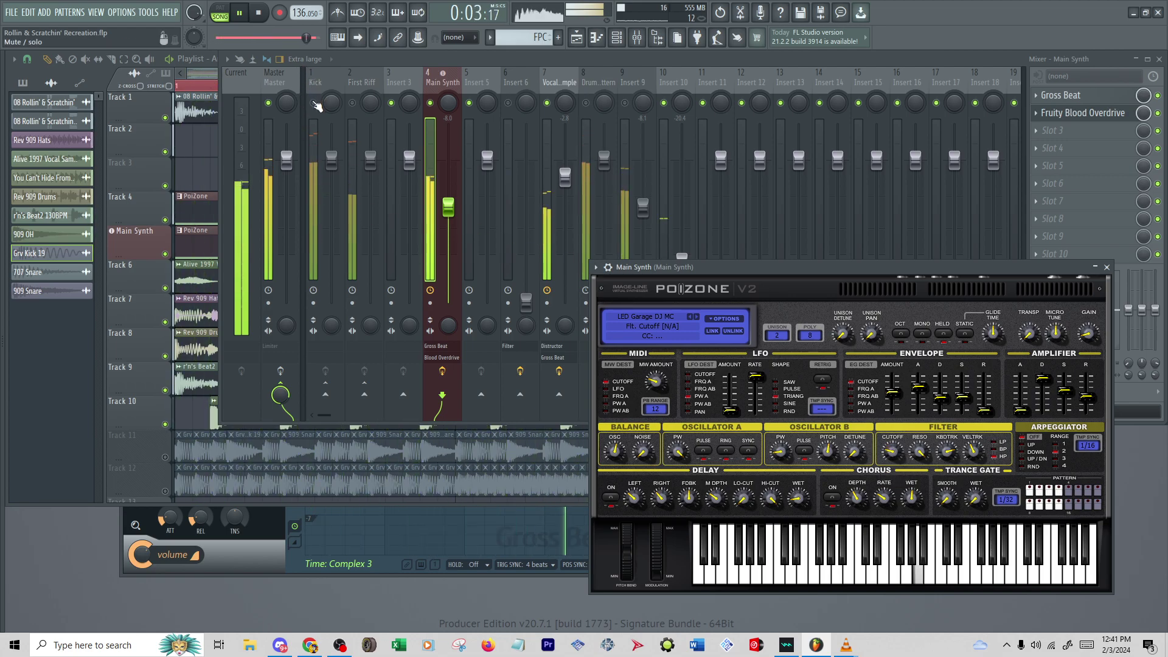
# Unmute the Kick and First Riff mixer channels, adjusting the Main Synth's filter cutoff in between
pyautogui.click(321, 105)
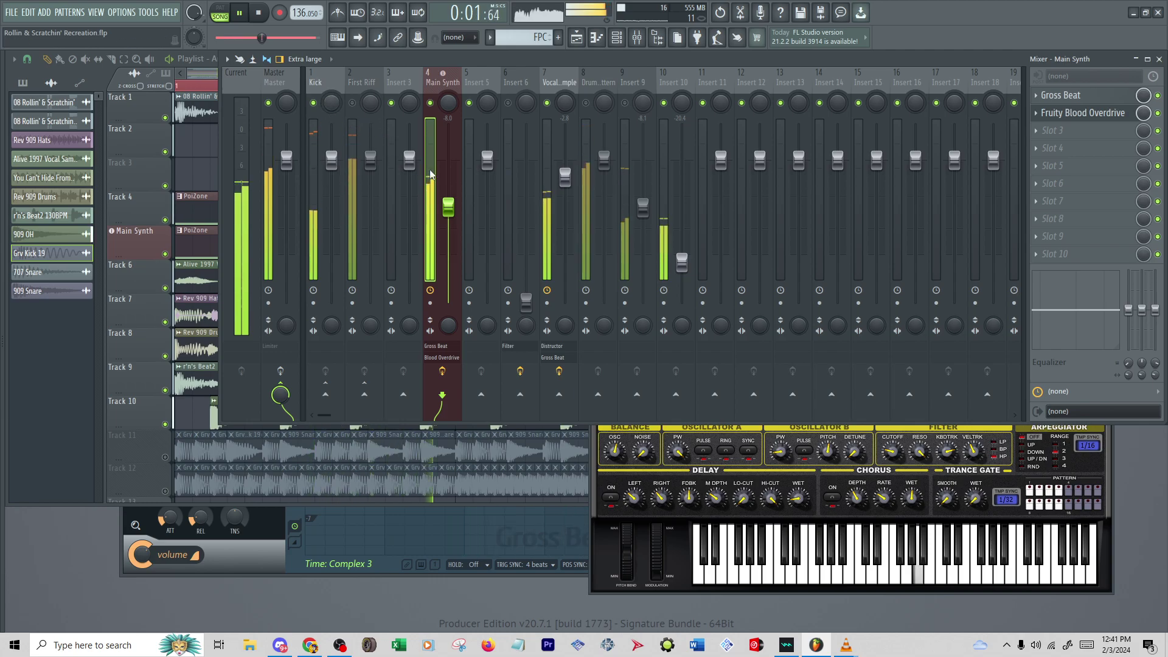
pyautogui.moveTo(893, 451); pyautogui.dragTo(893, 446)
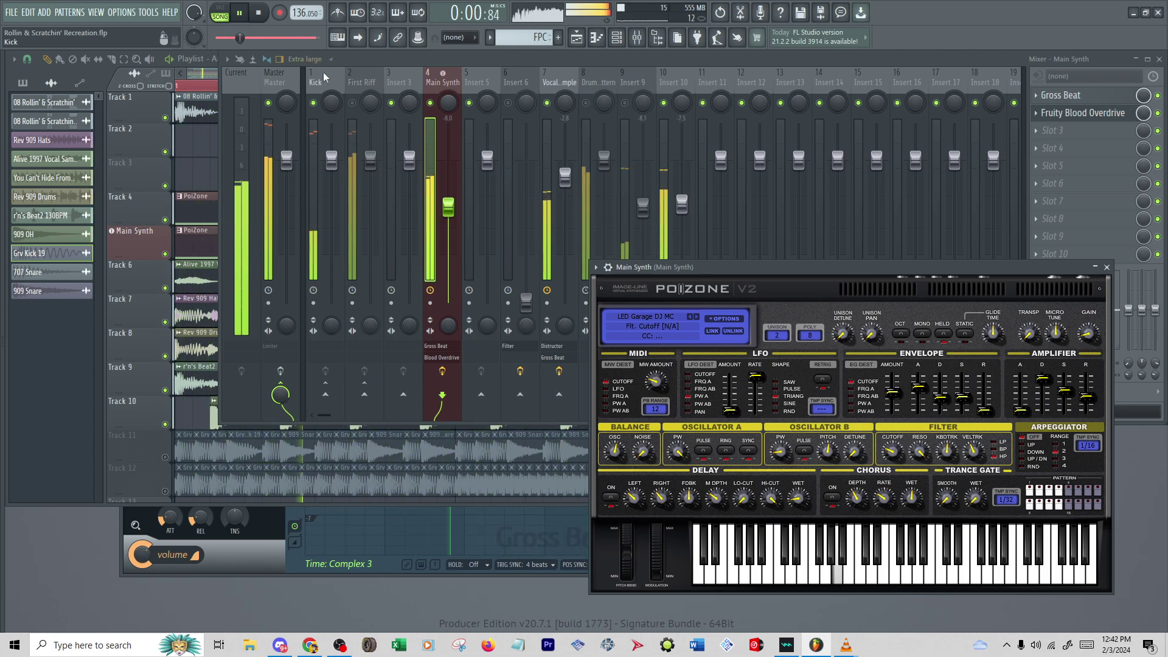
pyautogui.click(353, 108)
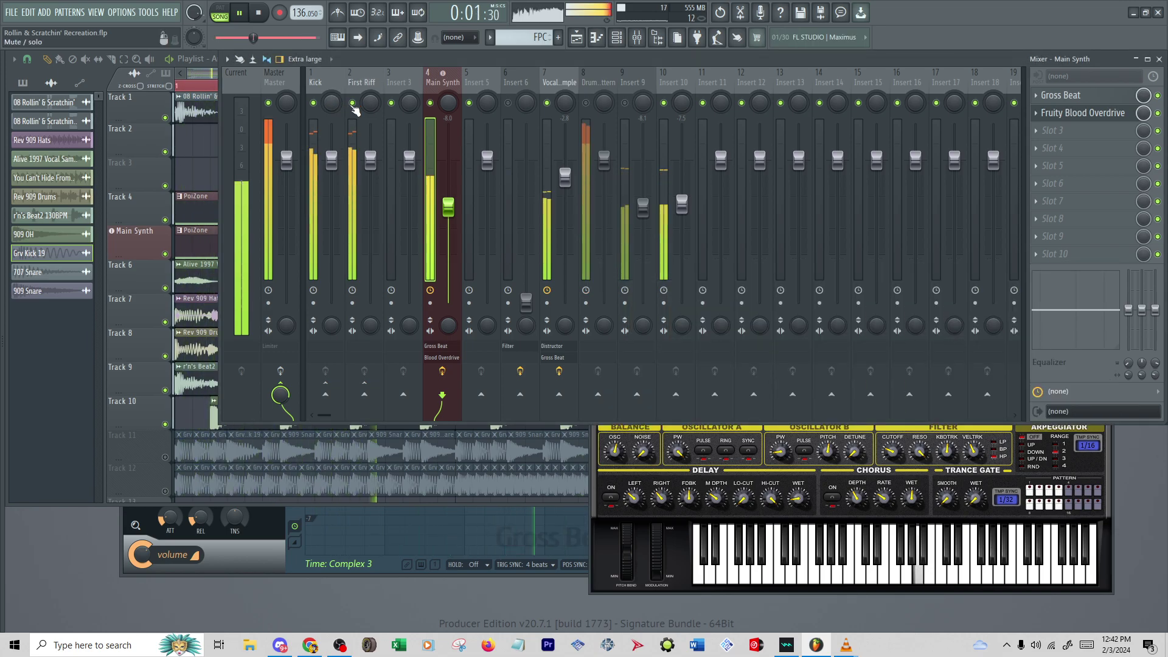
# Lower the Kick mixer channel to about -2.2 dB and mute it
pyautogui.moveTo(332, 160); pyautogui.dragTo(332, 172)
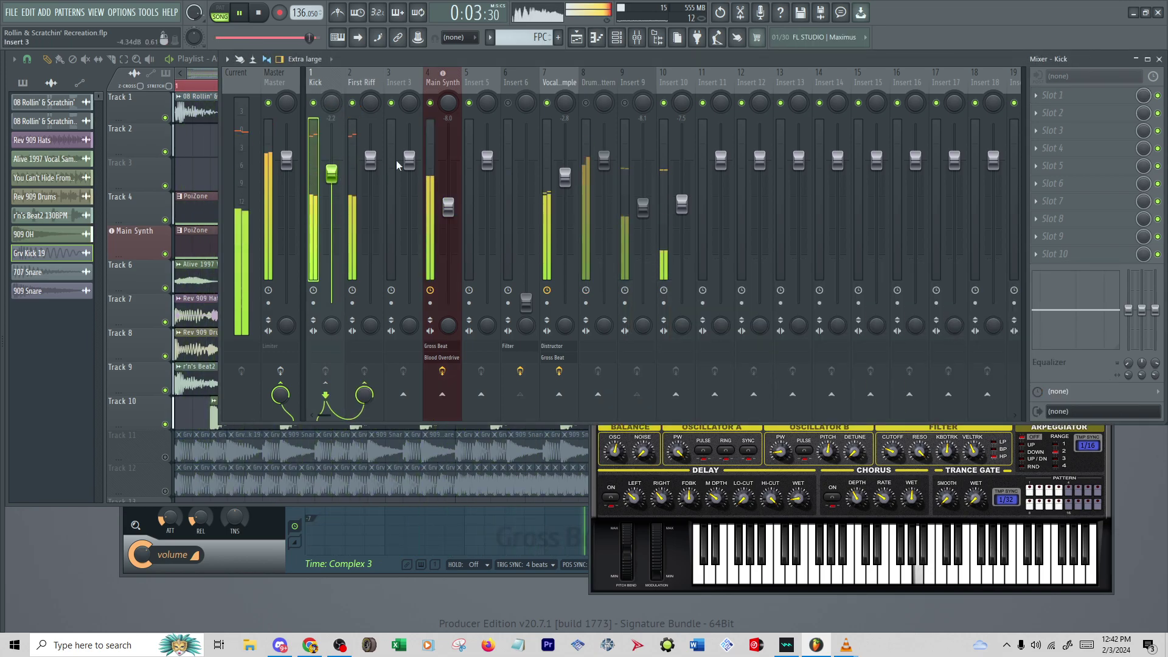
pyautogui.click(586, 103)
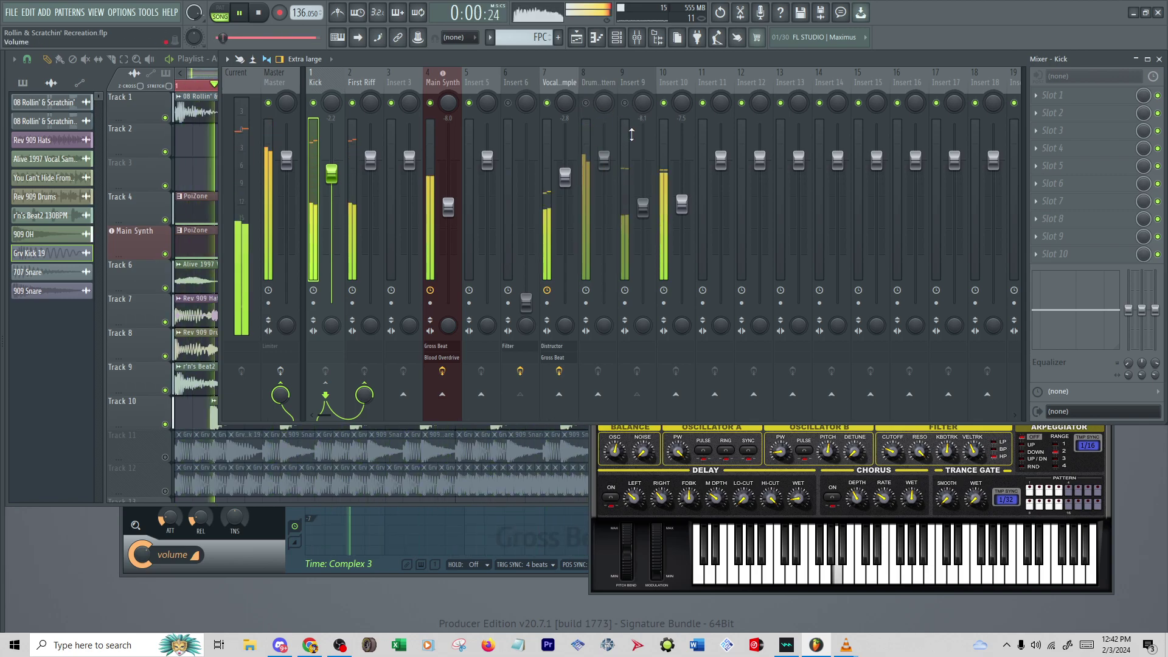
pyautogui.click(313, 103)
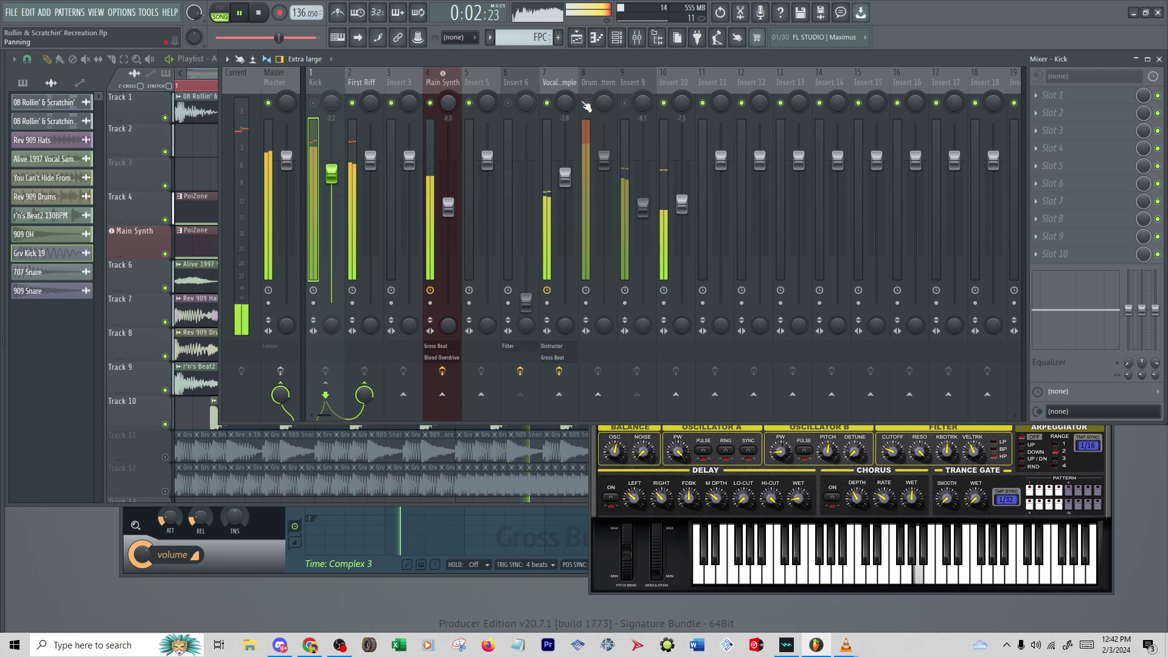
# Unmute the Insert 9 mixer channel at about -2.8 dB and lower Insert 10 to about -15.7 dB
pyautogui.click(625, 103)
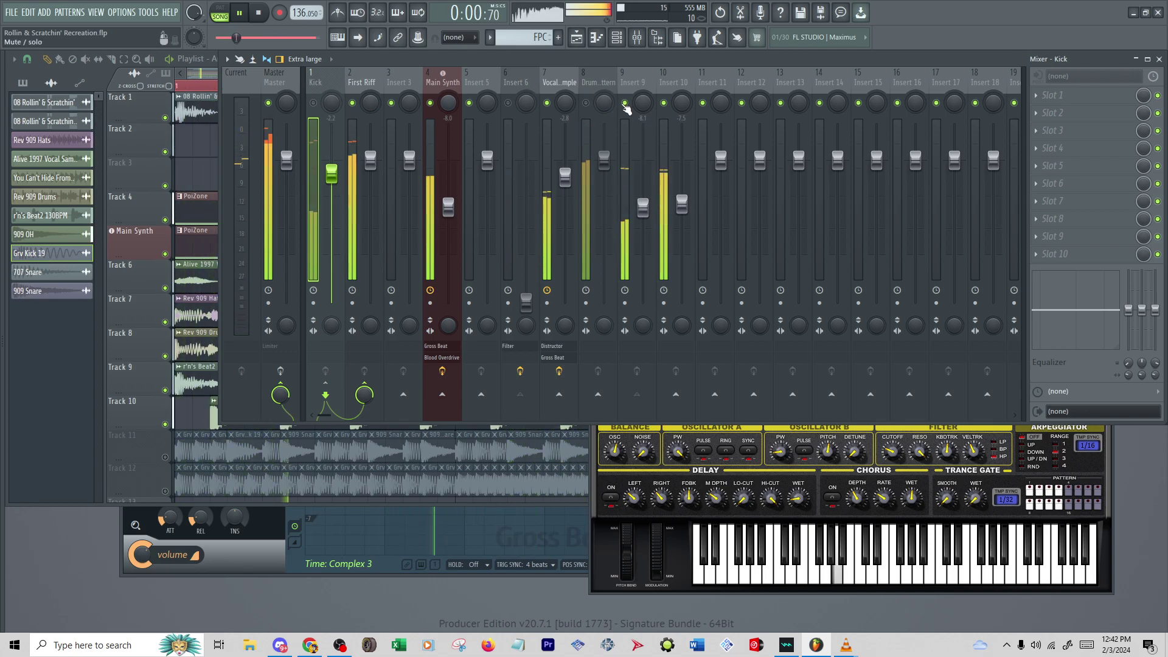
pyautogui.moveTo(644, 207); pyautogui.dragTo(643, 186)
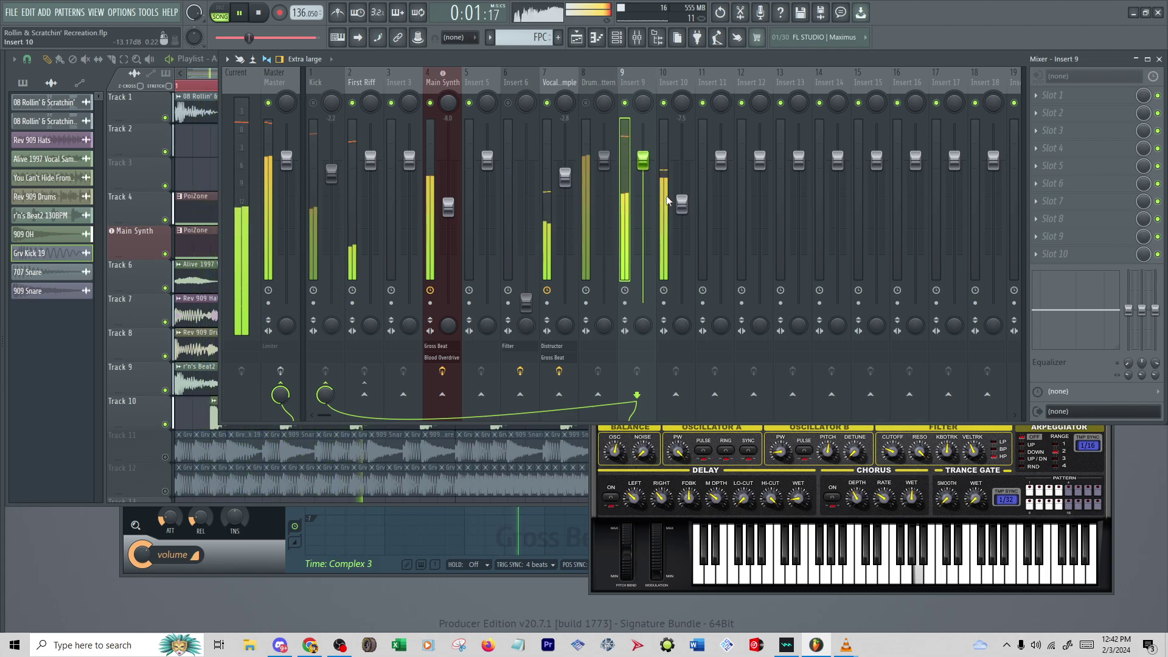
pyautogui.moveTo(643, 160); pyautogui.dragTo(692, 224)
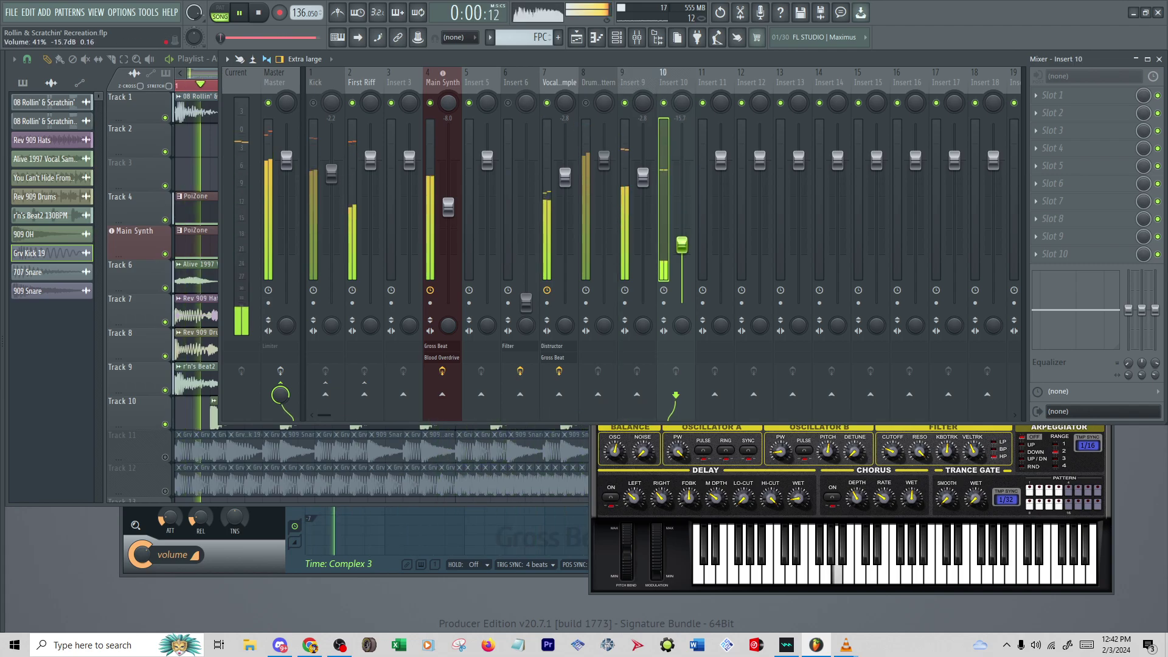
# Unmute the Kick channel and fade Insert 10 and Insert 9 down, bringing Insert 9 to about -19.5 dB
pyautogui.click(314, 104)
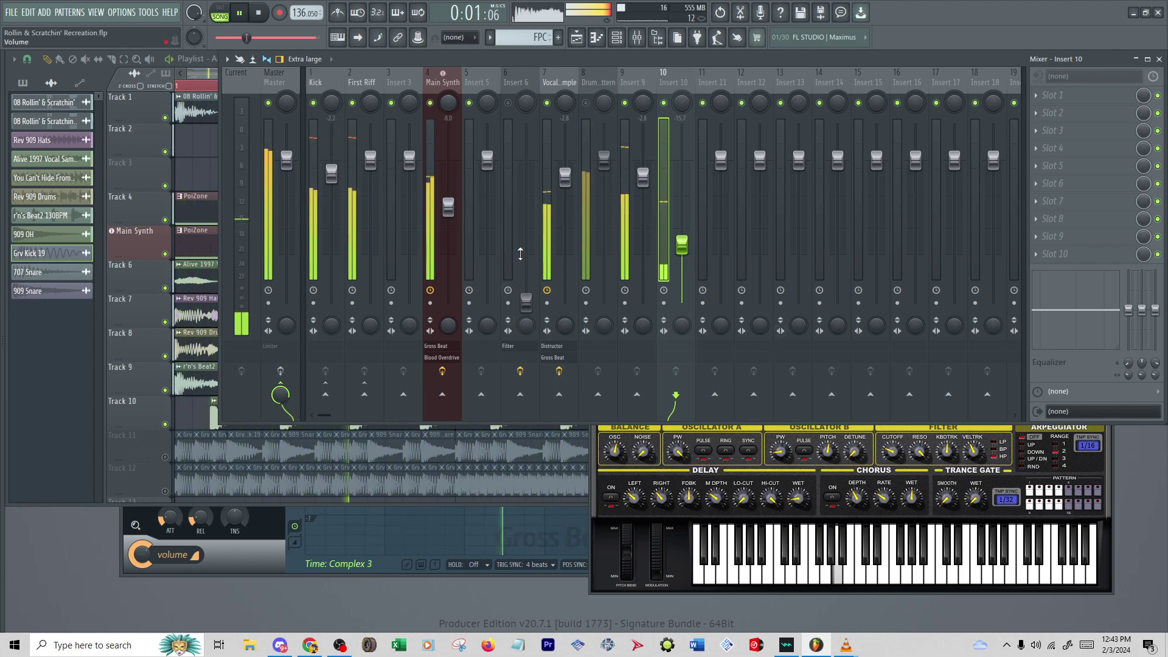
pyautogui.moveTo(683, 245); pyautogui.dragTo(682, 240)
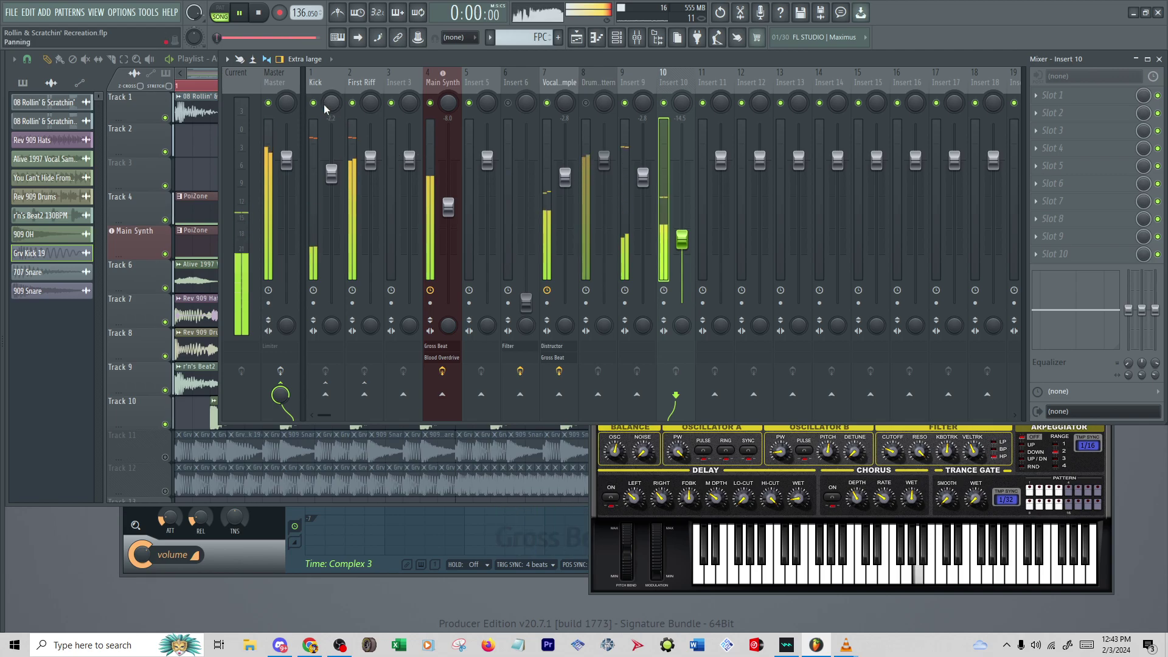
pyautogui.moveTo(682, 240); pyautogui.dragTo(682, 286)
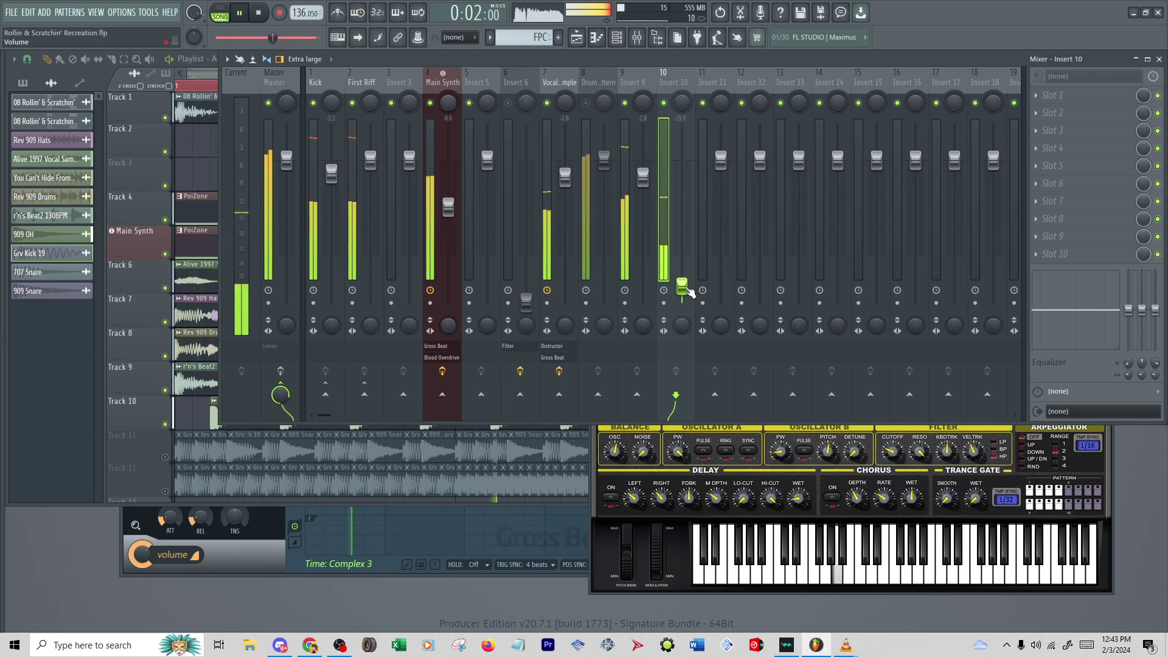
pyautogui.moveTo(643, 176); pyautogui.dragTo(643, 259)
# Adjust the Main Synth's PoiZone filter cutoff to about 31% and fade the Vocal Sample channel down low
pyautogui.moveTo(889, 451)
pyautogui.mouseDown()
pyautogui.moveTo(890, 410)
pyautogui.moveTo(893, 443)
pyautogui.mouseUp()
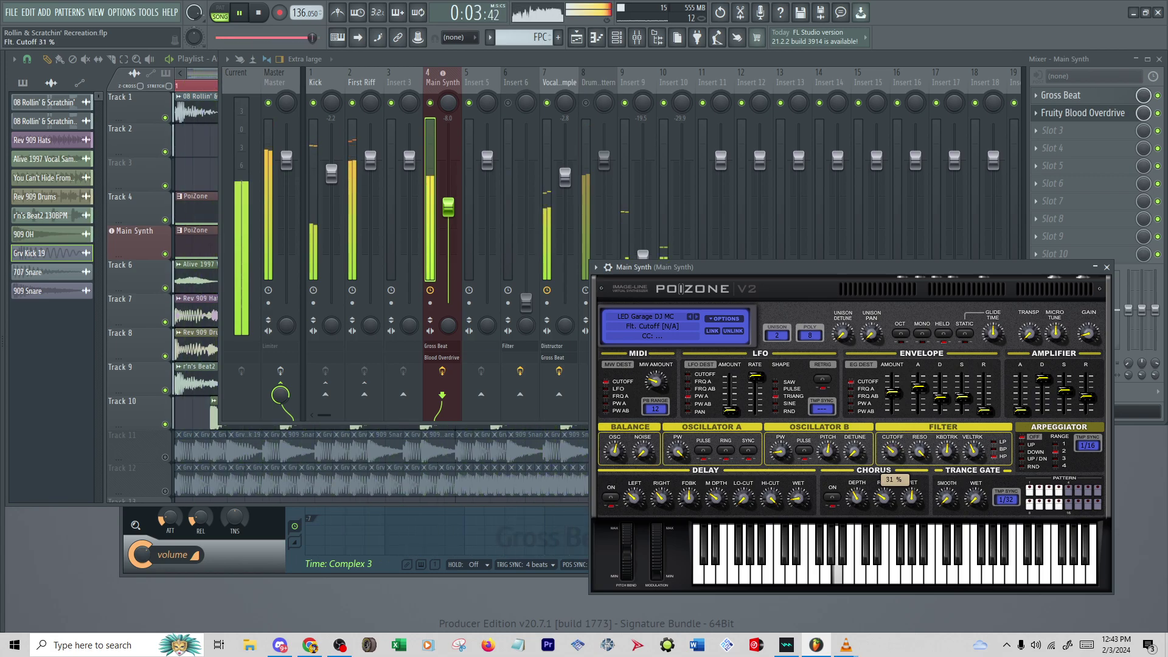
pyautogui.moveTo(563, 181); pyautogui.dragTo(563, 272)
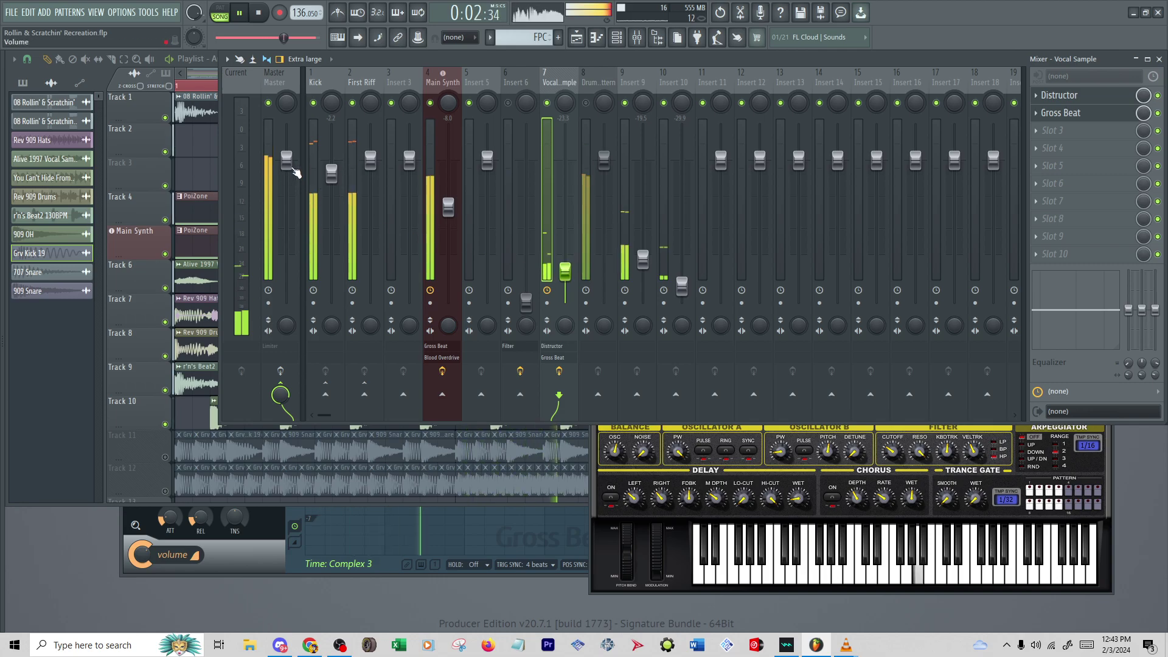
# Toggle the Kick channel's mute on and off in rhythm, finishing with both Kick and First Riff muted
pyautogui.click(314, 102)
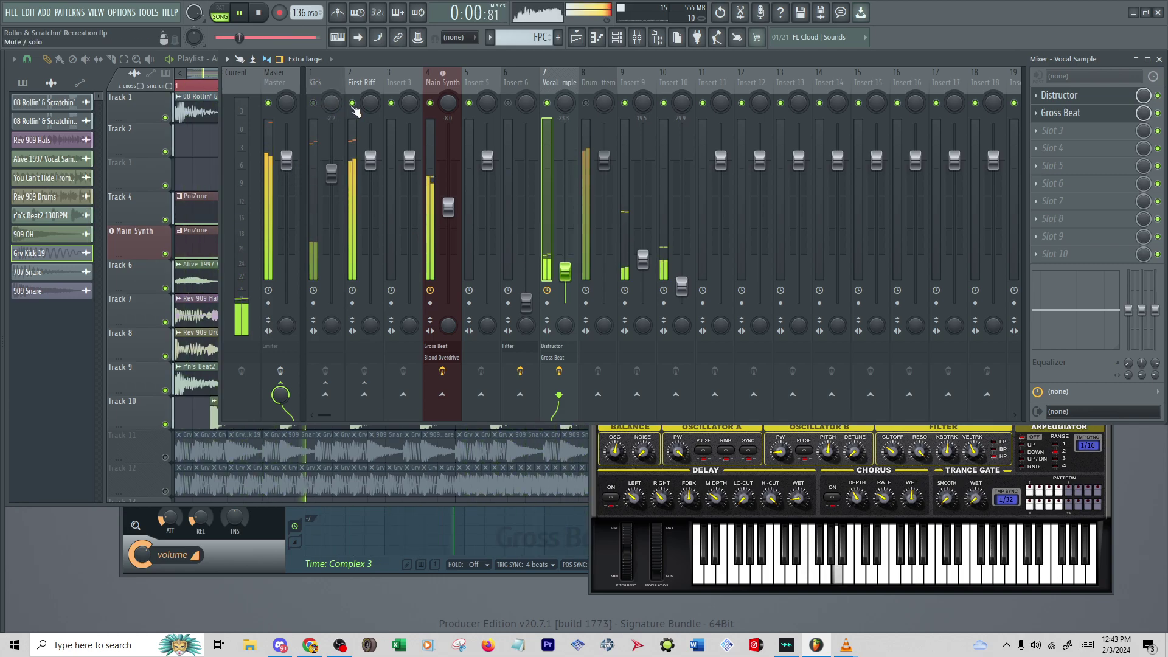
pyautogui.click(313, 103)
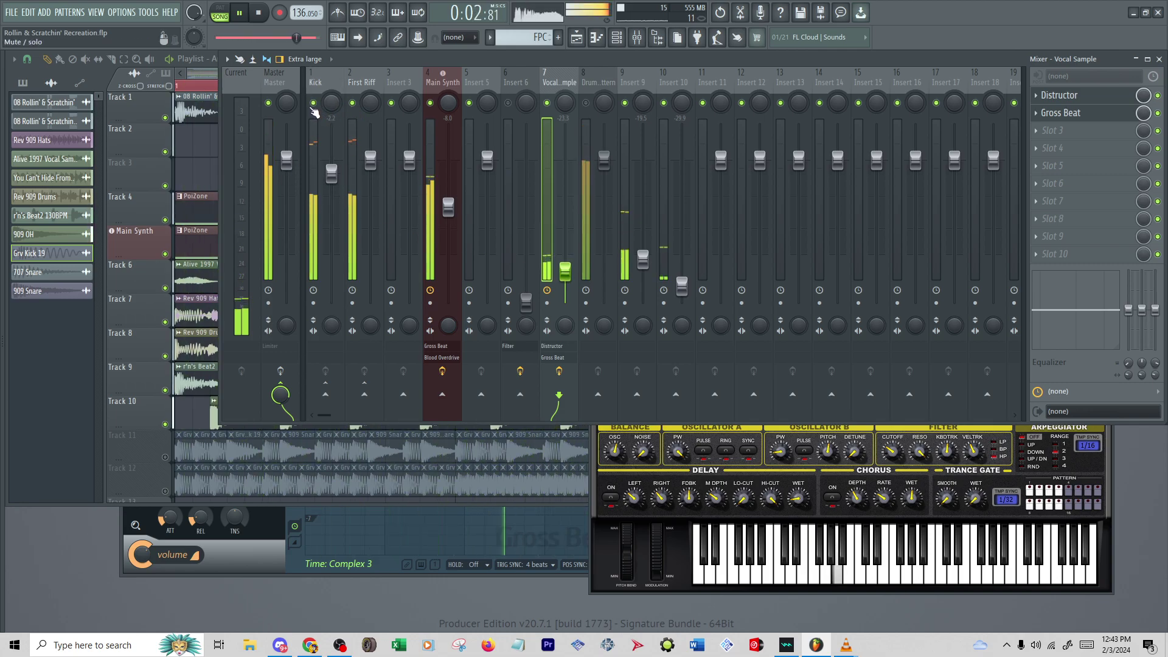
pyautogui.click(313, 103)
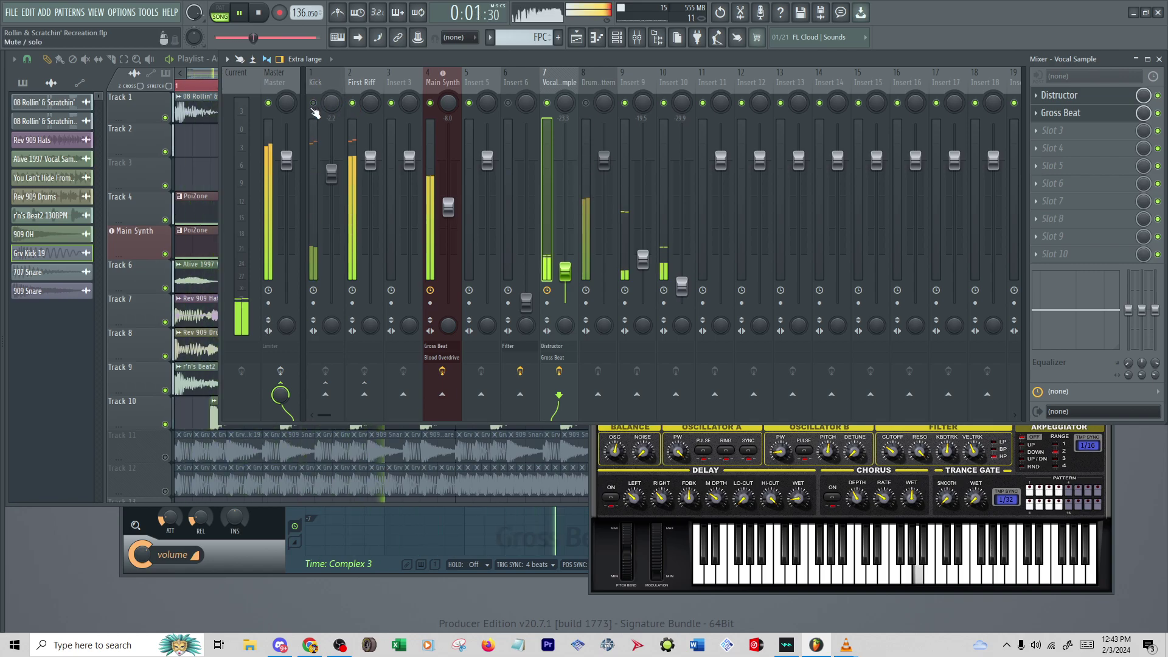
pyautogui.click(314, 103)
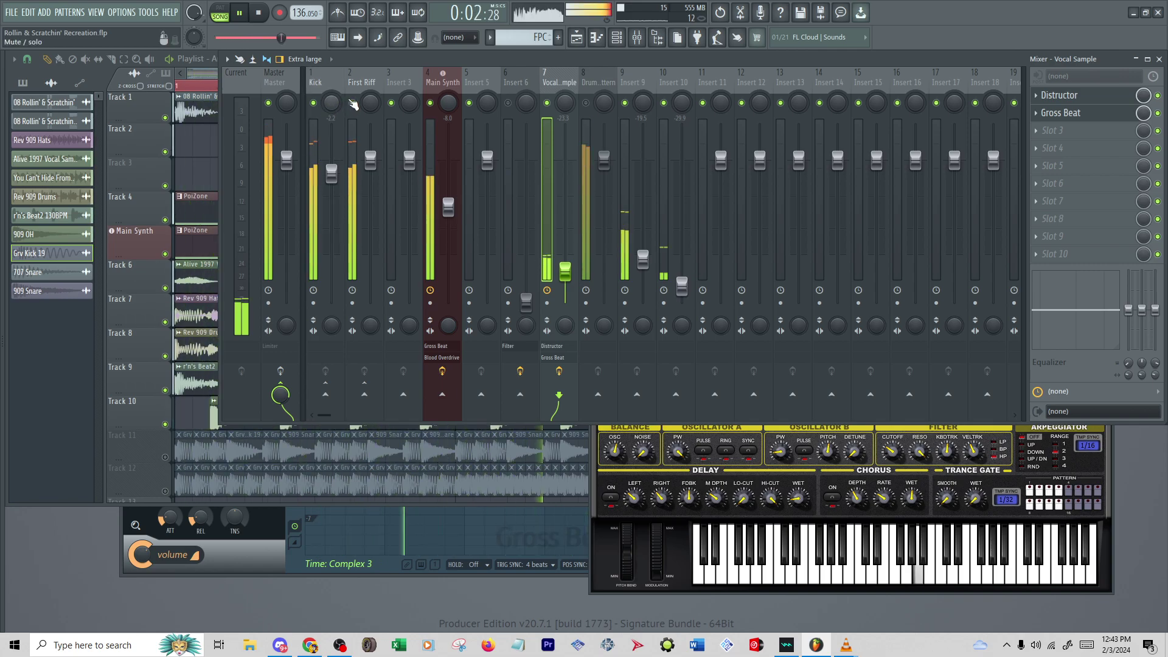
pyautogui.click(313, 103)
# Fade Insert 9, Insert 10 and Vocal Sample to silence while sweeping the Main Synth's filter cutoff down to about 14%
pyautogui.moveTo(643, 258); pyautogui.dragTo(682, 302)
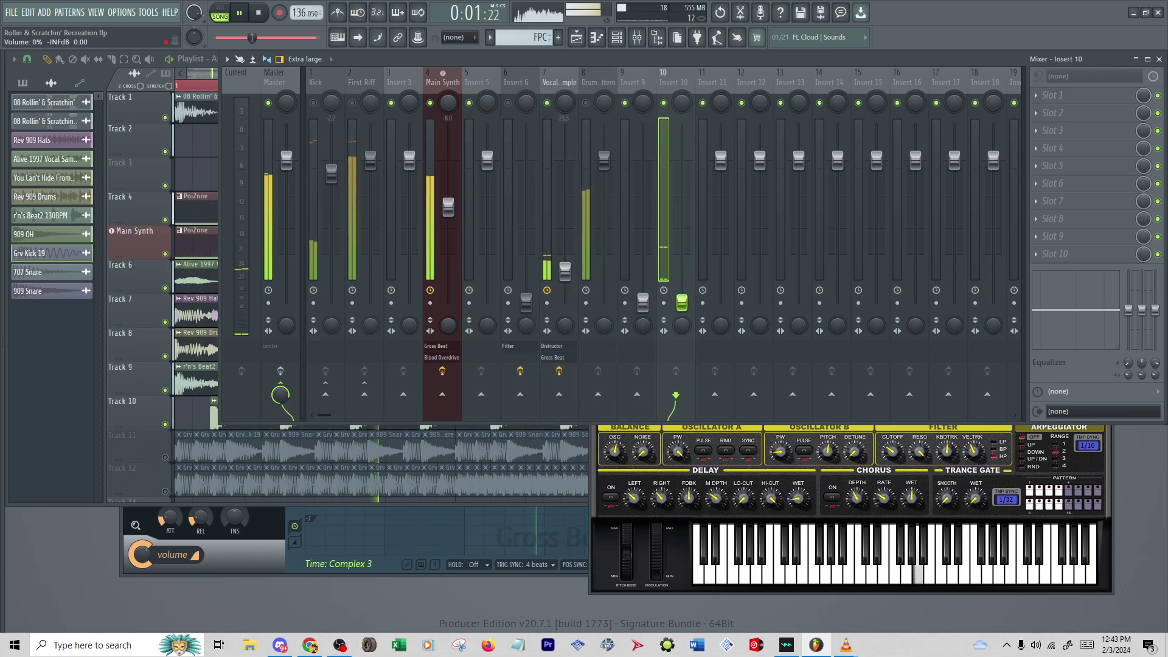
pyautogui.click(912, 499)
pyautogui.moveTo(893, 451); pyautogui.dragTo(893, 513)
pyautogui.moveTo(565, 271); pyautogui.dragTo(565, 303)
pyautogui.click(881, 451)
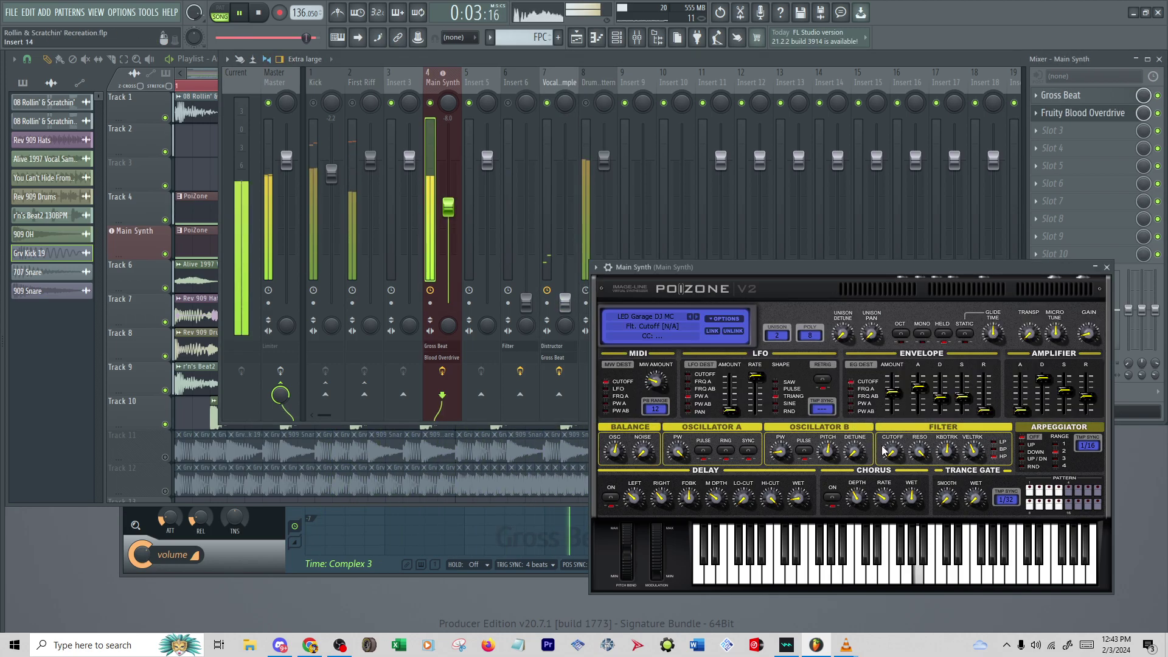
pyautogui.moveTo(917, 450); pyautogui.dragTo(893, 487)
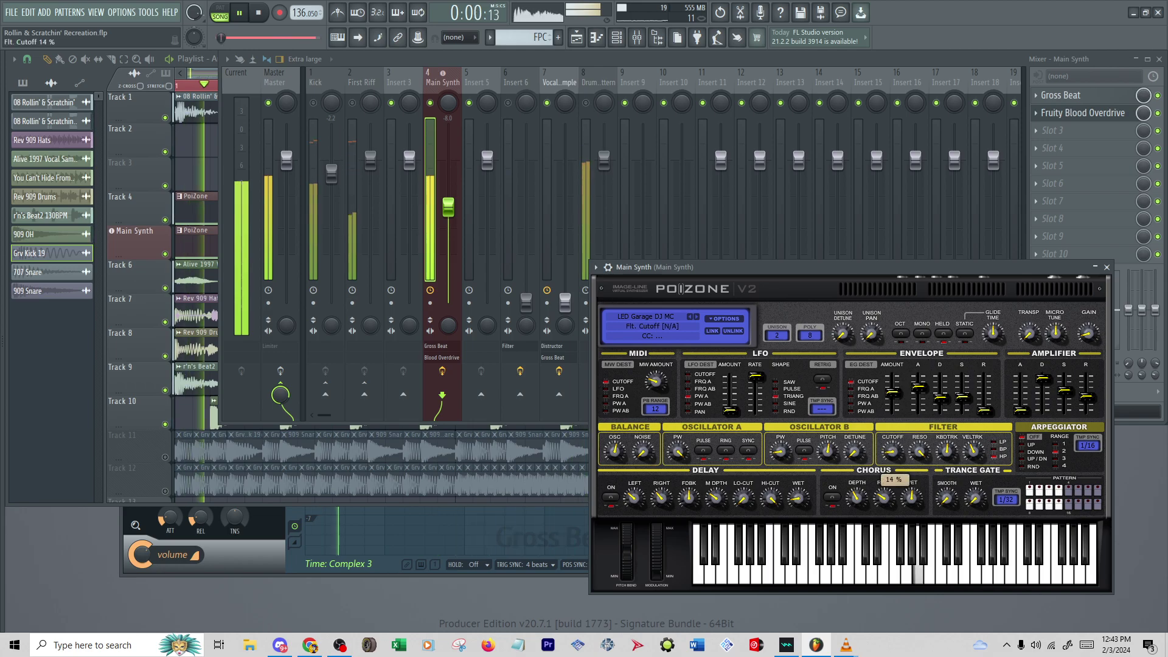
# Open the Main Synth's Fruity Blood Overdrive, set its pre amp to about 0.28 and toggle the x100 boost on and off
pyautogui.click(1071, 113)
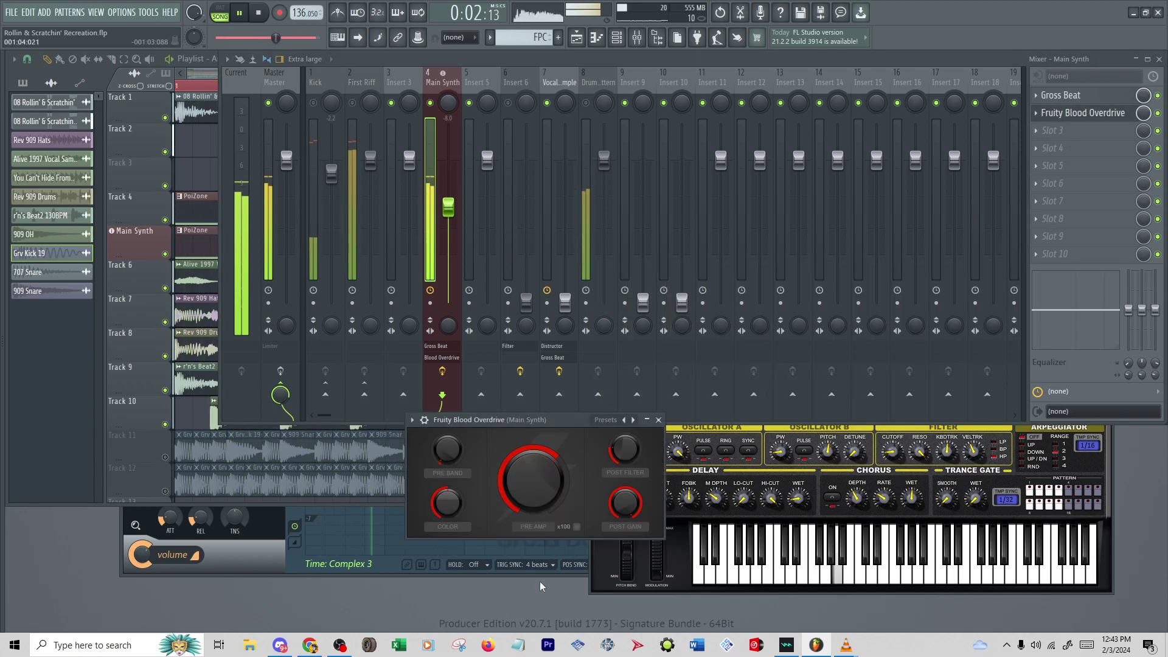
pyautogui.click(576, 527)
pyautogui.moveTo(534, 481)
pyautogui.mouseDown()
pyautogui.moveTo(534, 541)
pyautogui.moveTo(532, 499)
pyautogui.moveTo(533, 534)
pyautogui.moveTo(533, 499)
pyautogui.moveTo(533, 534)
pyautogui.moveTo(548, 485)
pyautogui.mouseUp()
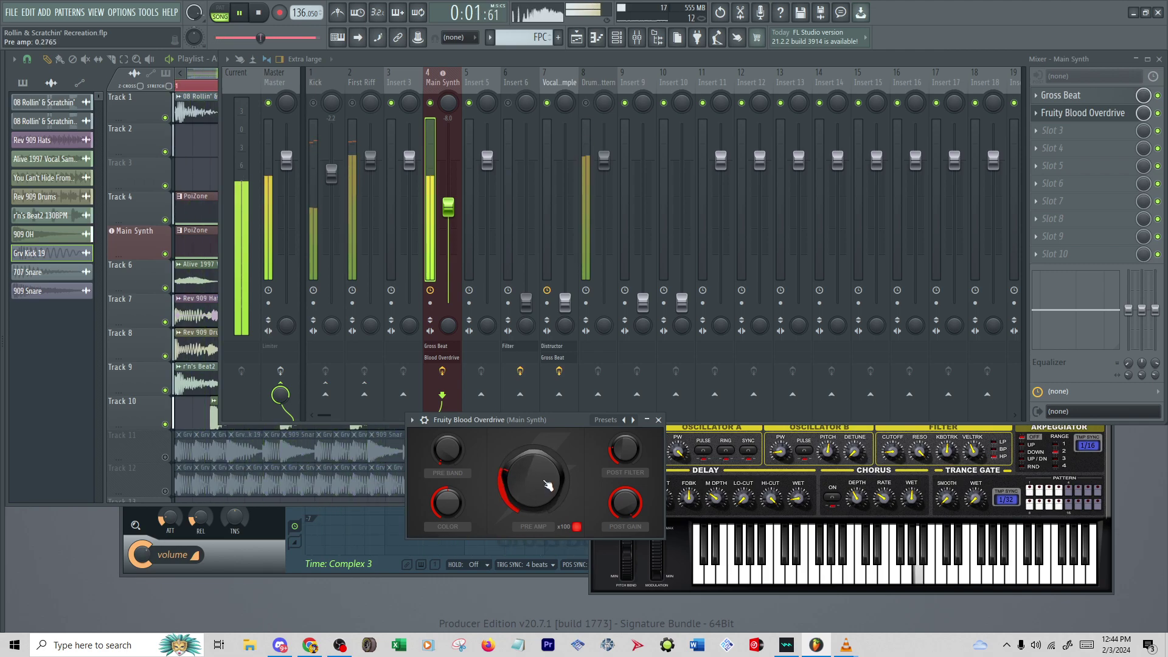
pyautogui.click(576, 527)
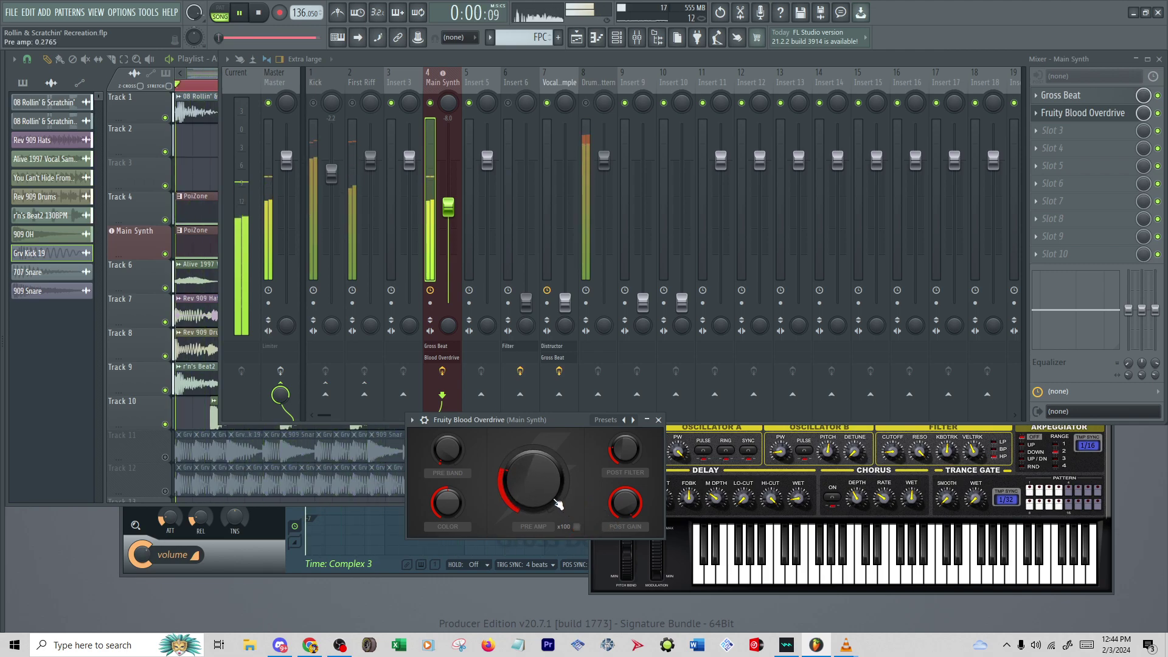
pyautogui.click(577, 527)
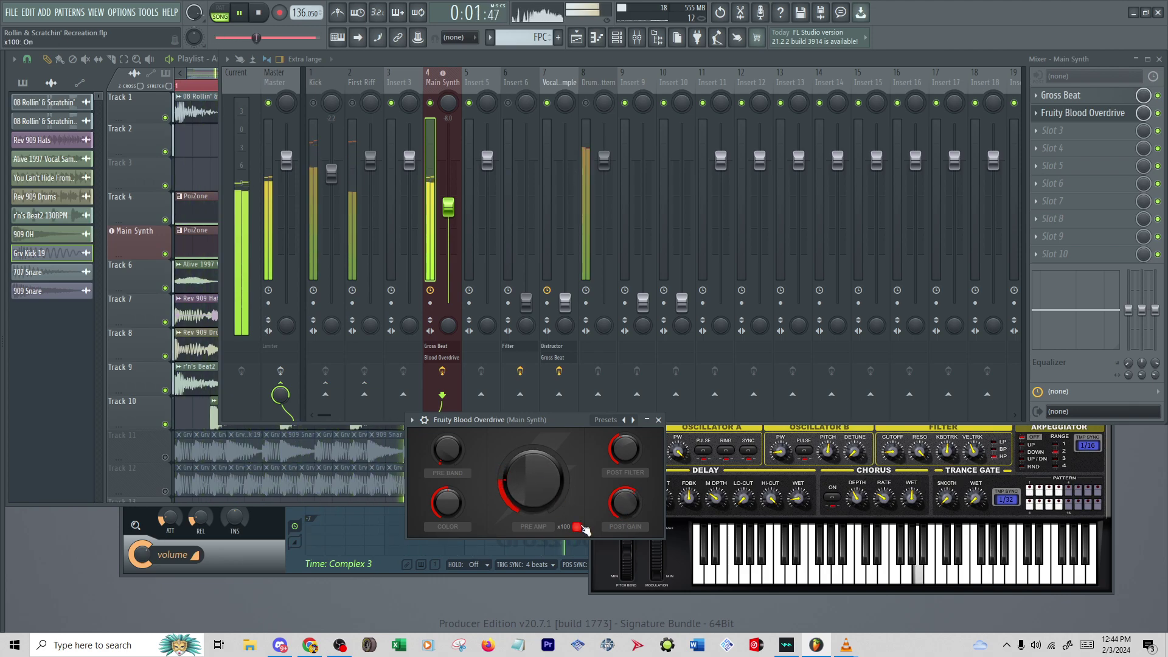
pyautogui.click(578, 527)
# Raise the Blood Overdrive's pre amp, reduce its post gain and switch the x100 boost on
pyautogui.moveTo(533, 481); pyautogui.dragTo(533, 435)
pyautogui.moveTo(617, 511); pyautogui.dragTo(617, 526)
pyautogui.moveTo(564, 491)
pyautogui.mouseDown()
pyautogui.moveTo(564, 509)
pyautogui.moveTo(548, 500)
pyautogui.mouseUp()
pyautogui.scroll(3, 572, 496)
pyautogui.click(577, 527)
pyautogui.moveTo(268, 37); pyautogui.dragTo(227, 38)
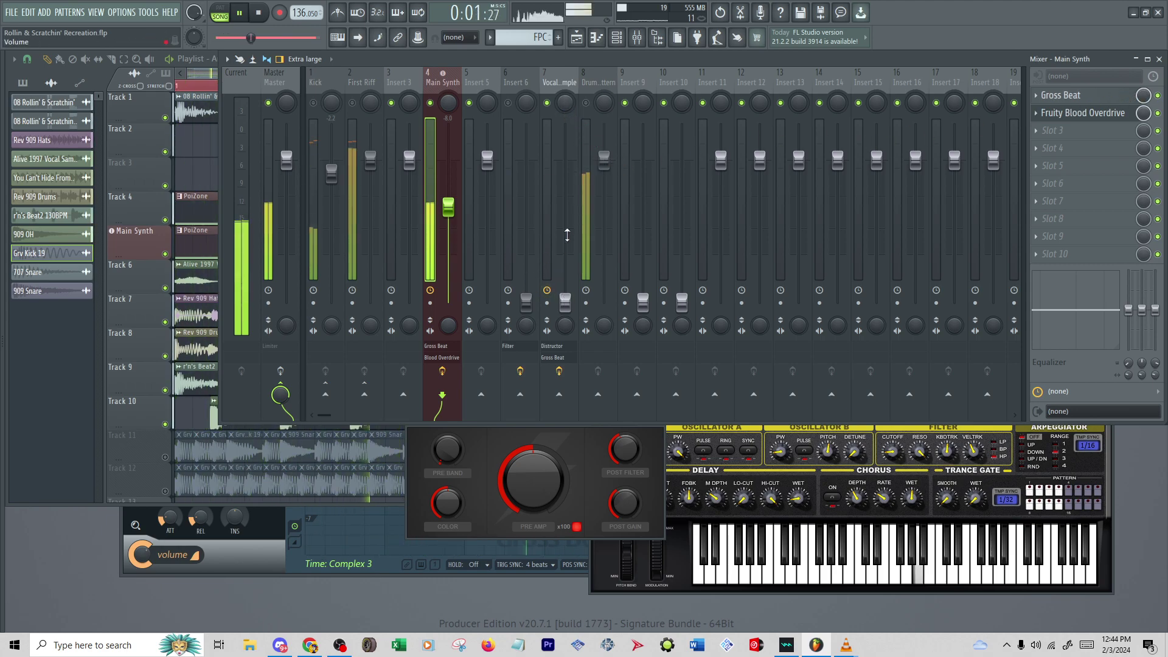
# Raise the Vocal Sample channel gradually to about -6.4 dB and unmute the Drum Pattern channel
pyautogui.click(551, 84)
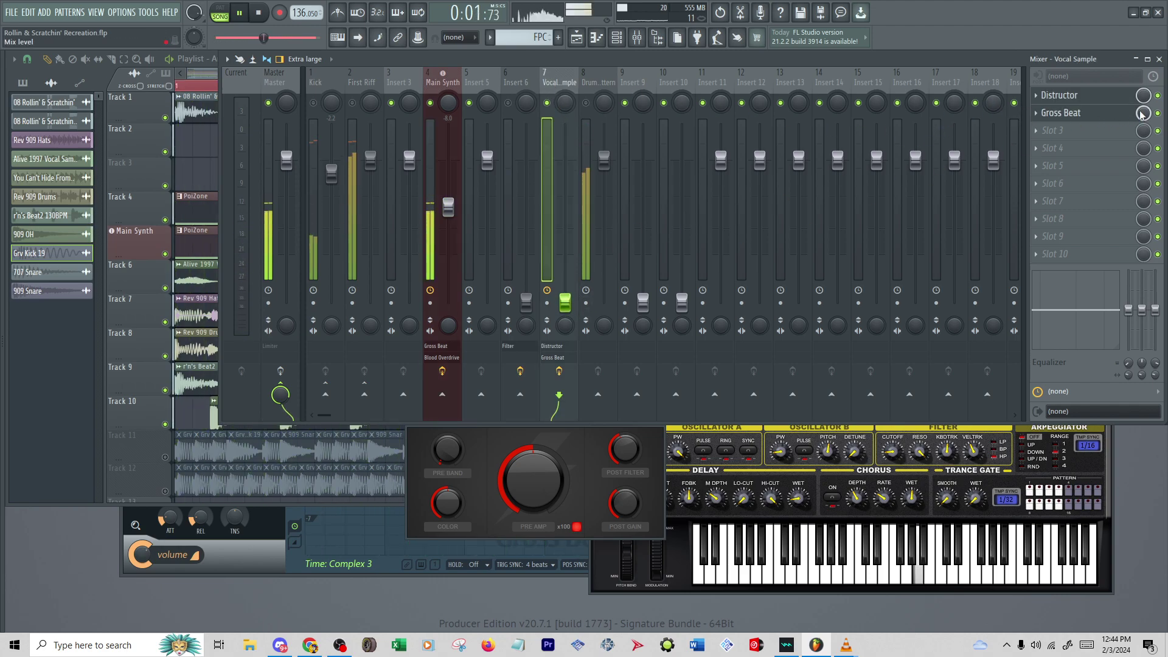
pyautogui.moveTo(564, 305); pyautogui.dragTo(564, 298)
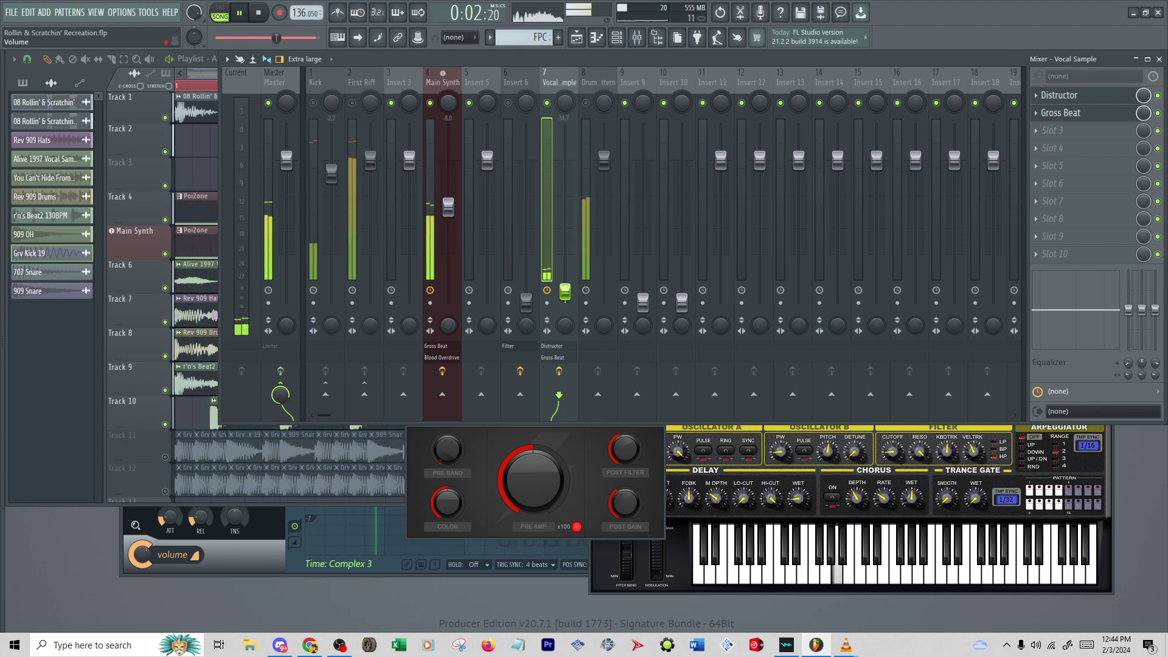
pyautogui.moveTo(564, 272); pyautogui.dragTo(565, 198)
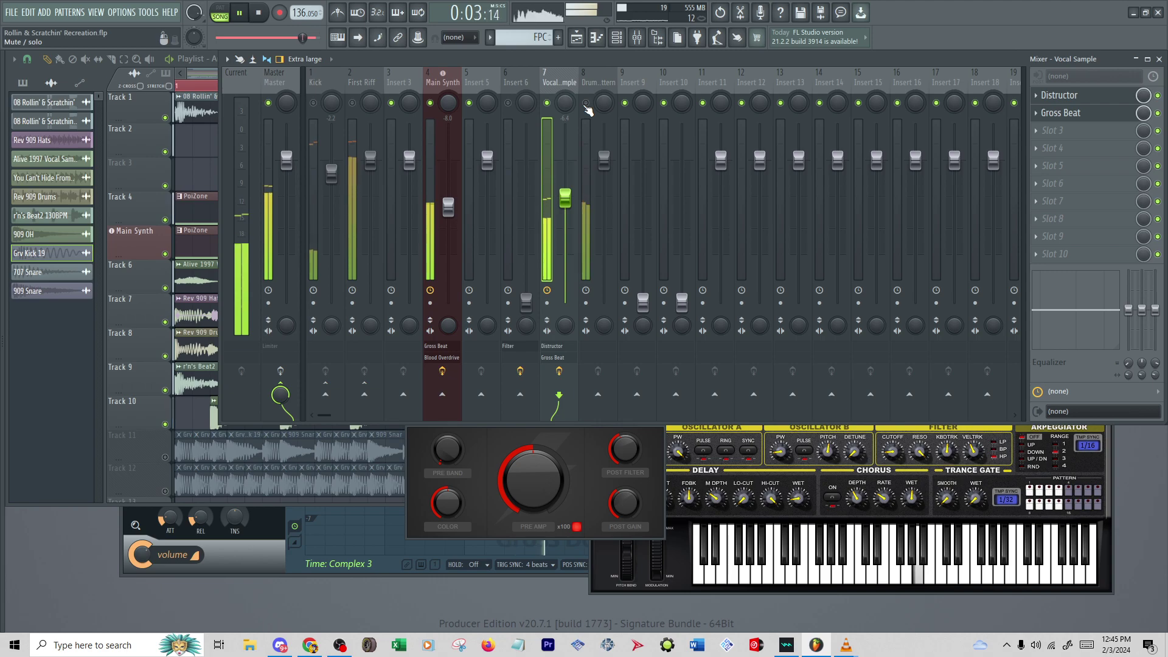
pyautogui.click(586, 104)
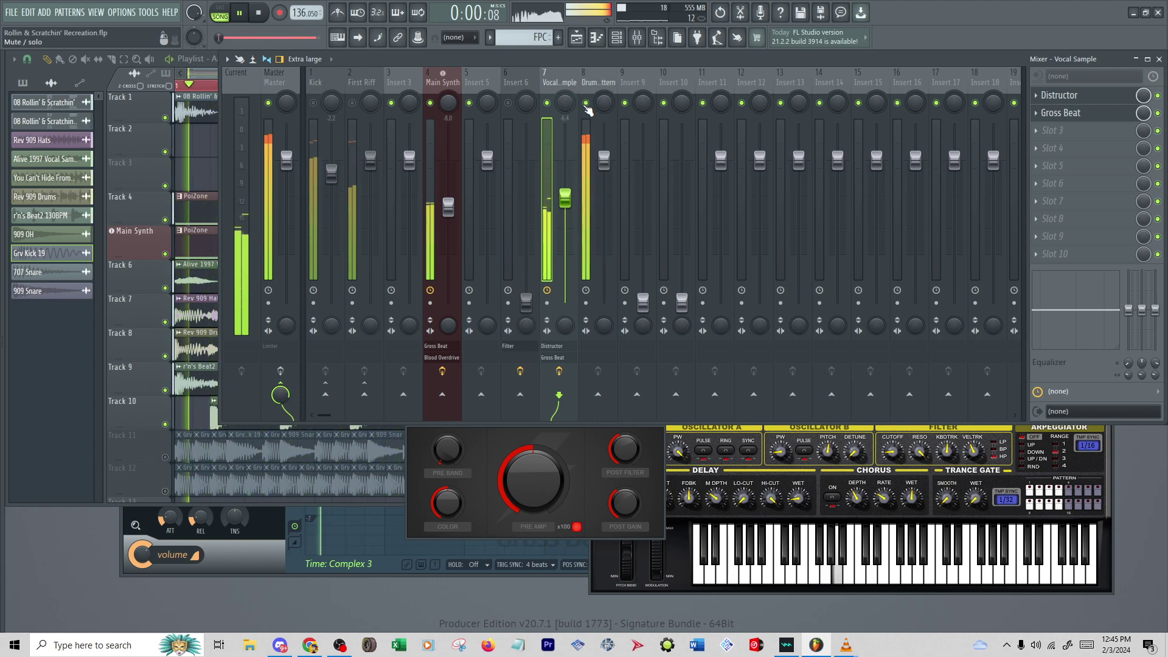
# Turn off x100 and raise the pre amp on the Main Synth's Blood Overdrive, adjusting its post filter and post gain
pyautogui.moveTo(534, 480)
pyautogui.mouseDown()
pyautogui.moveTo(534, 466)
pyautogui.moveTo(528, 486)
pyautogui.mouseUp()
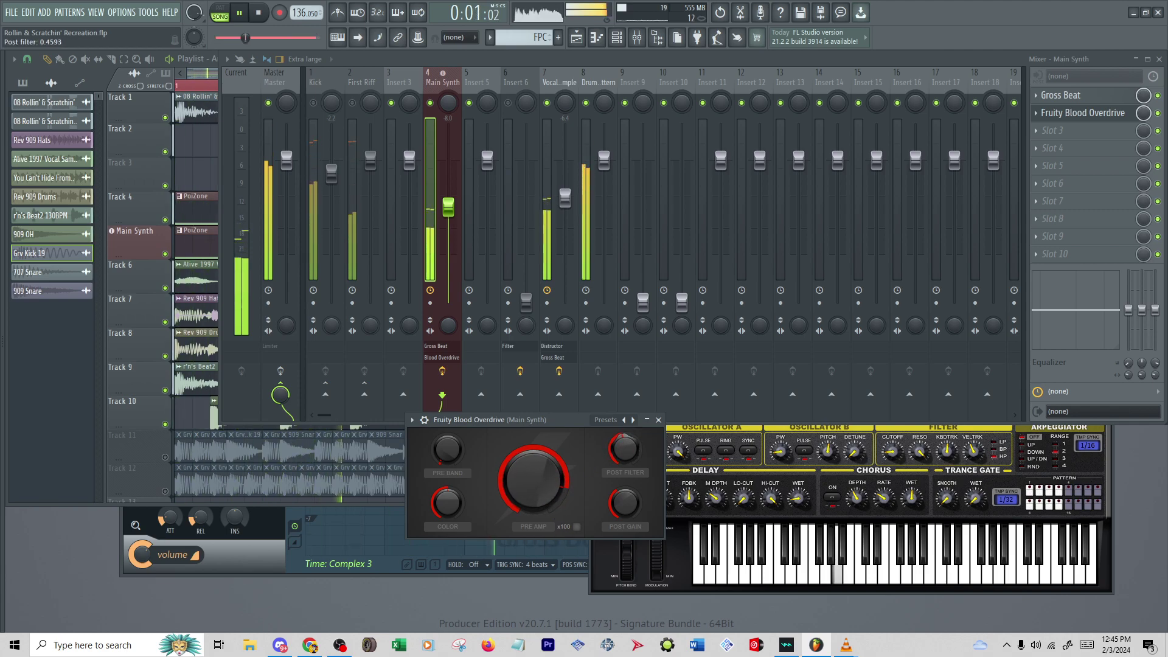
pyautogui.moveTo(625, 502); pyautogui.dragTo(624, 488)
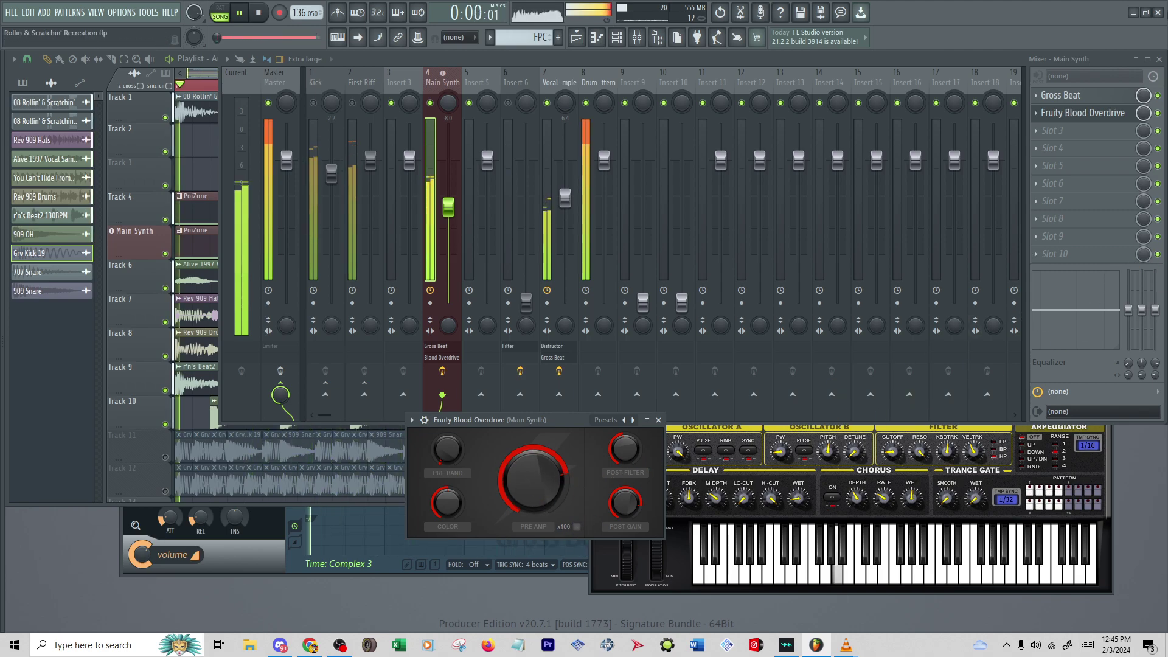
pyautogui.moveTo(1144, 114); pyautogui.dragTo(1144, 115)
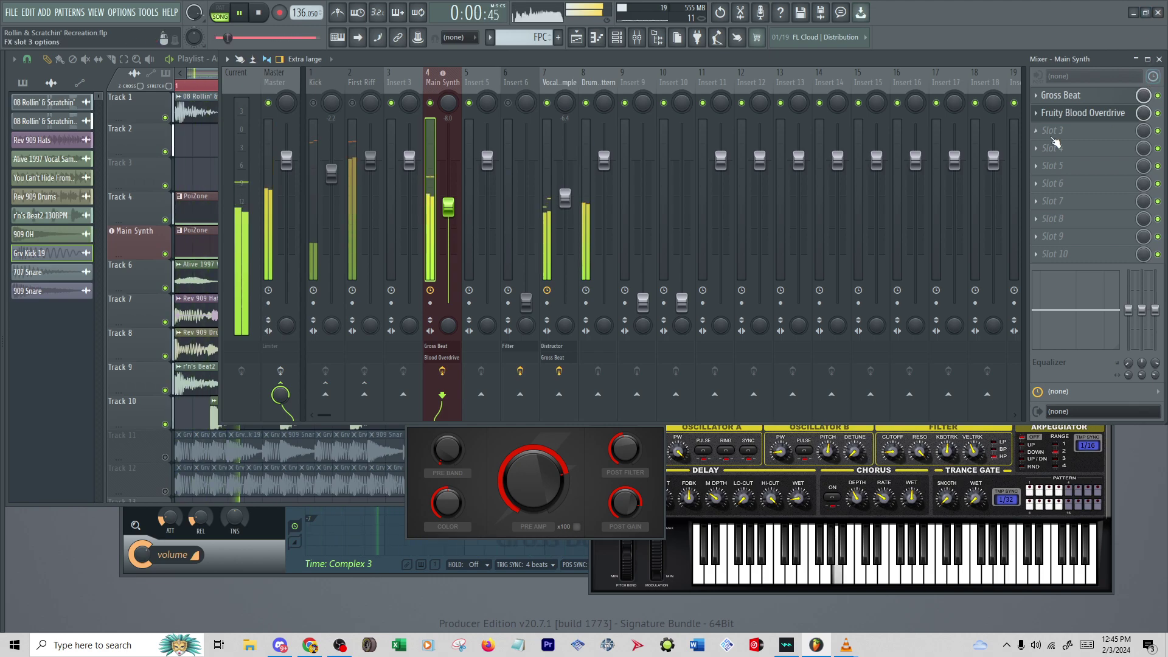
# Set the Blood Overdrive's color to about 0.75 and its pre amp to about 0.34 with the x100 boost on
pyautogui.click(508, 490)
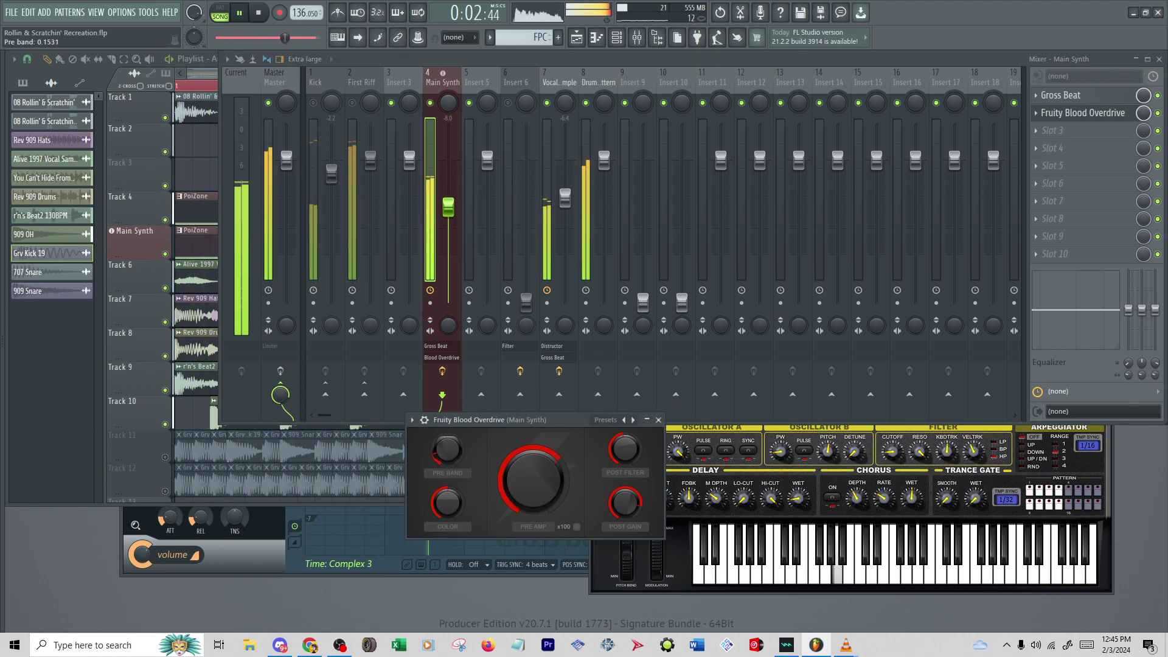
pyautogui.moveTo(448, 502); pyautogui.dragTo(448, 467)
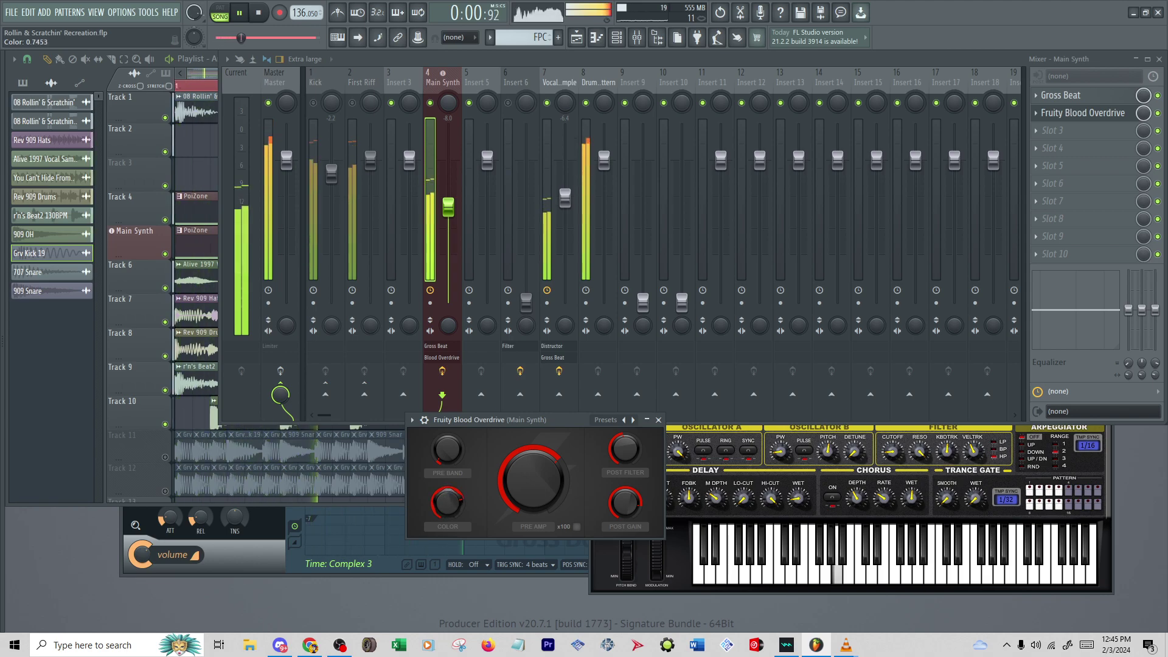
pyautogui.moveTo(569, 519); pyautogui.dragTo(570, 474)
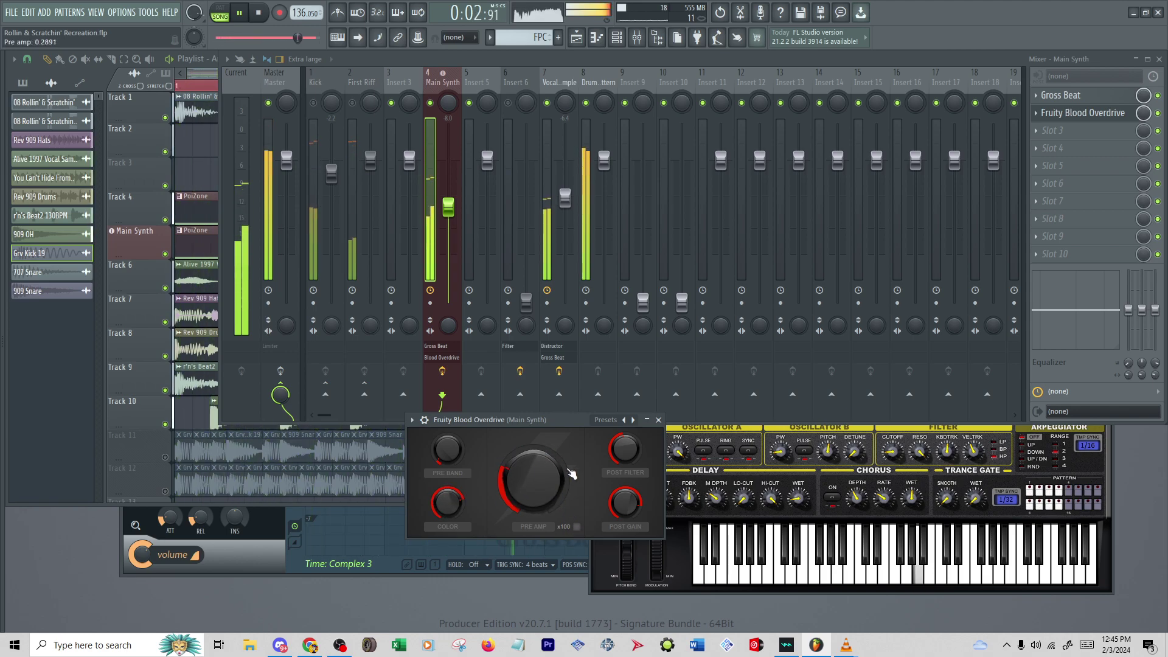
pyautogui.click(577, 526)
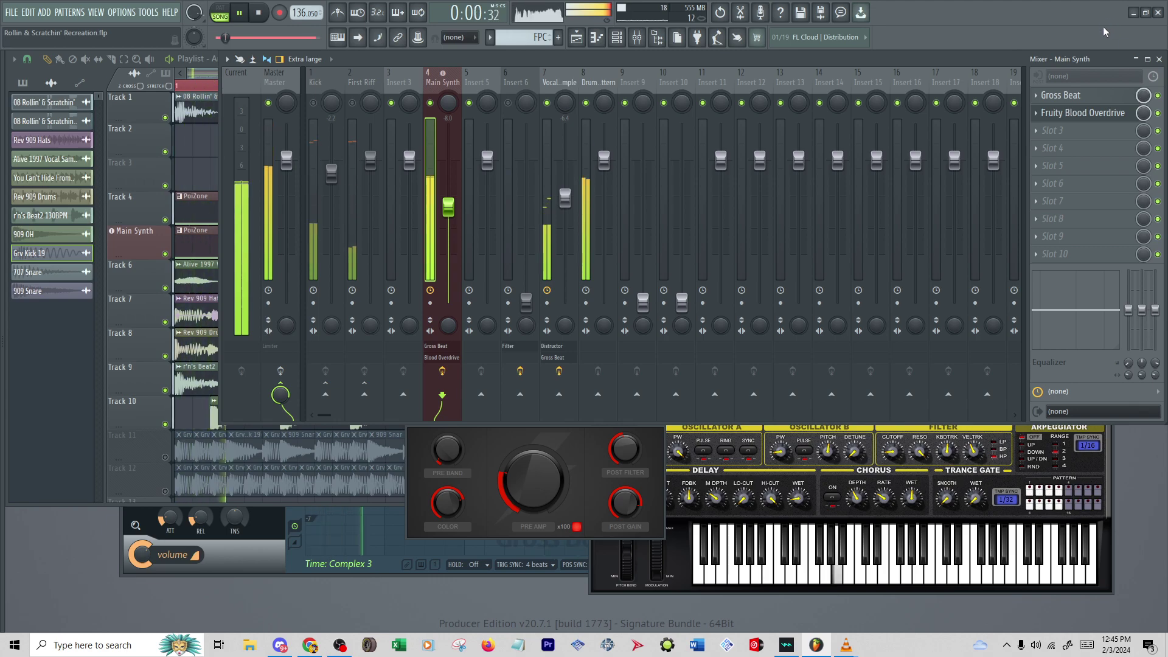
pyautogui.moveTo(553, 485); pyautogui.dragTo(554, 478)
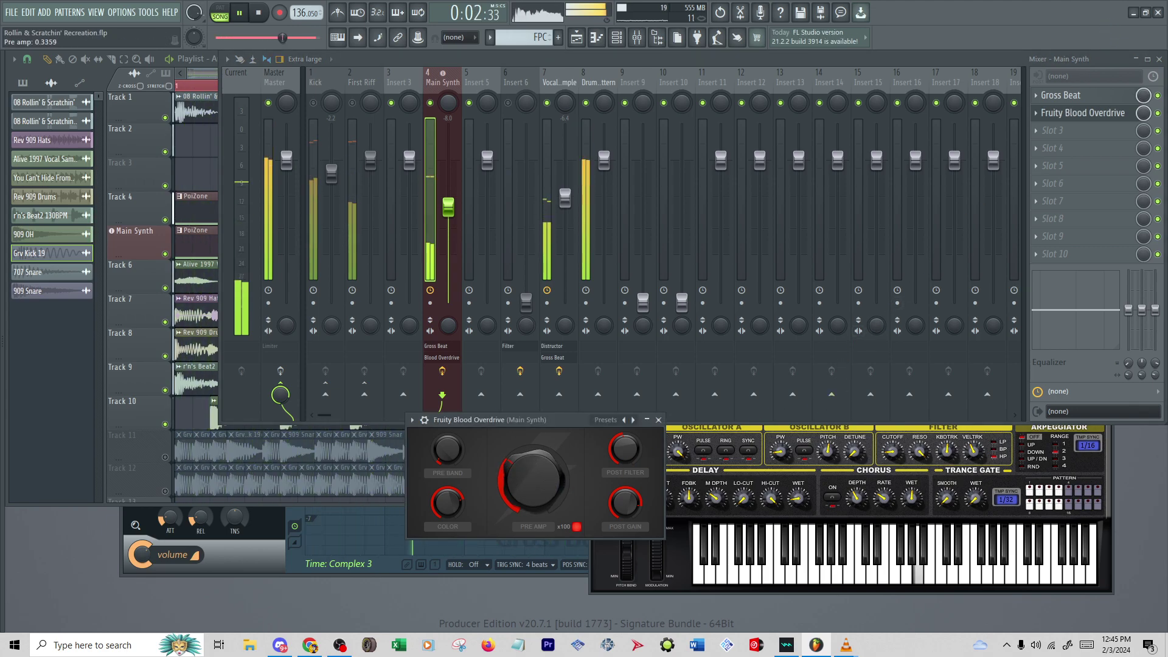
# Vary the Blood Overdrive's pre amp and post gain with x100 off, and raise its post filter
pyautogui.moveTo(627, 508); pyautogui.dragTo(542, 484)
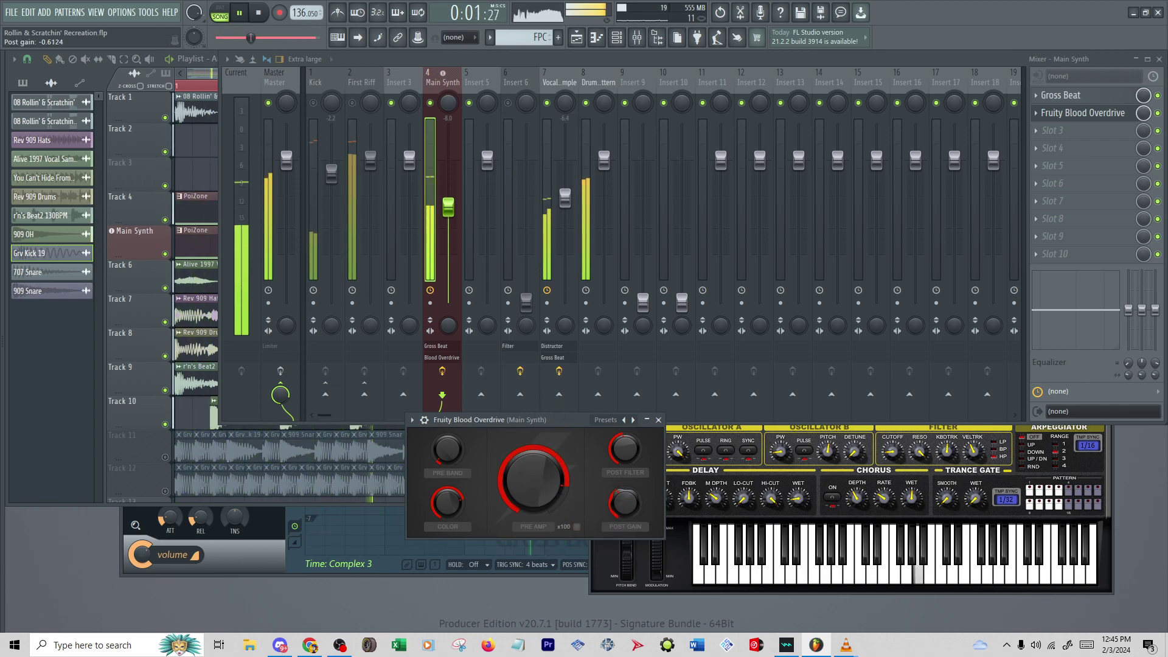
pyautogui.moveTo(635, 453); pyautogui.dragTo(635, 462)
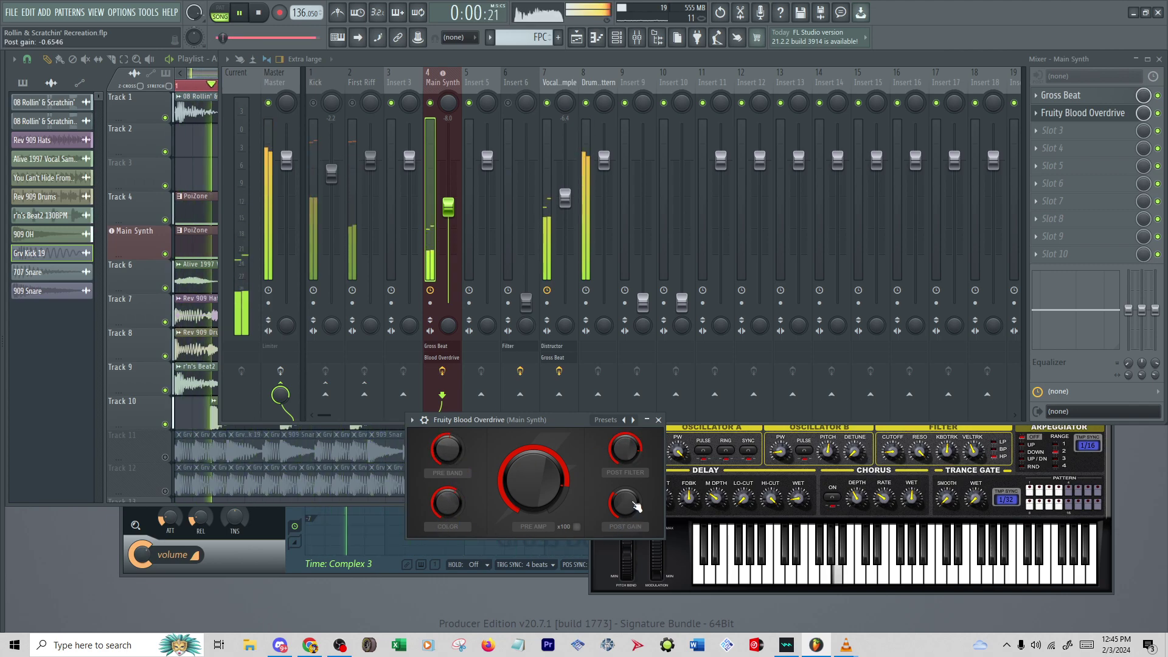
pyautogui.moveTo(572, 462); pyautogui.dragTo(572, 535)
pyautogui.moveTo(624, 503); pyautogui.dragTo(625, 503)
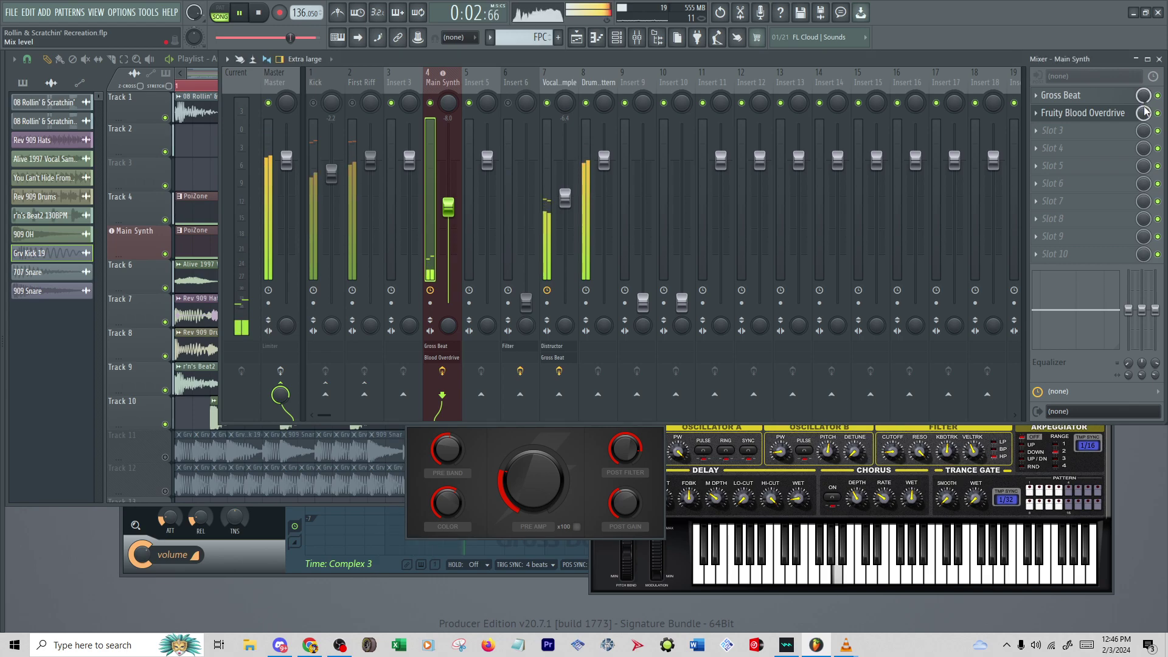
# Vary the mix level of the Main Synth's Blood Overdrive and raise its pre amp to about 0.77
pyautogui.scroll(-5, 1148, 111)
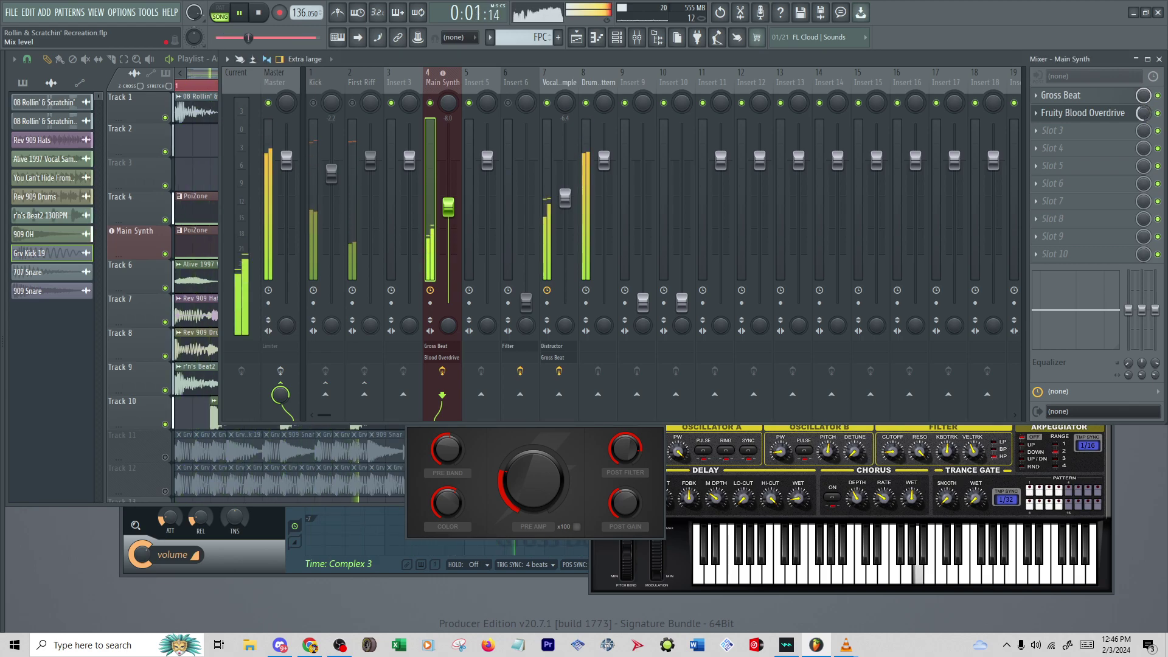
pyautogui.scroll(2, 1144, 113)
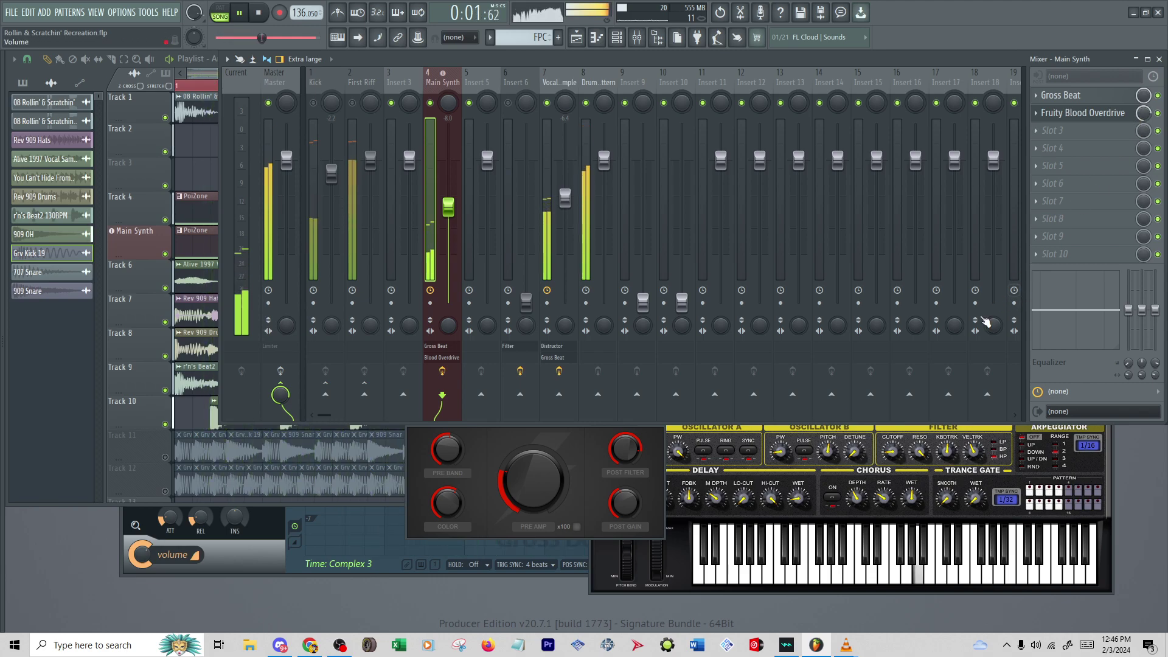
pyautogui.moveTo(532, 480); pyautogui.dragTo(532, 439)
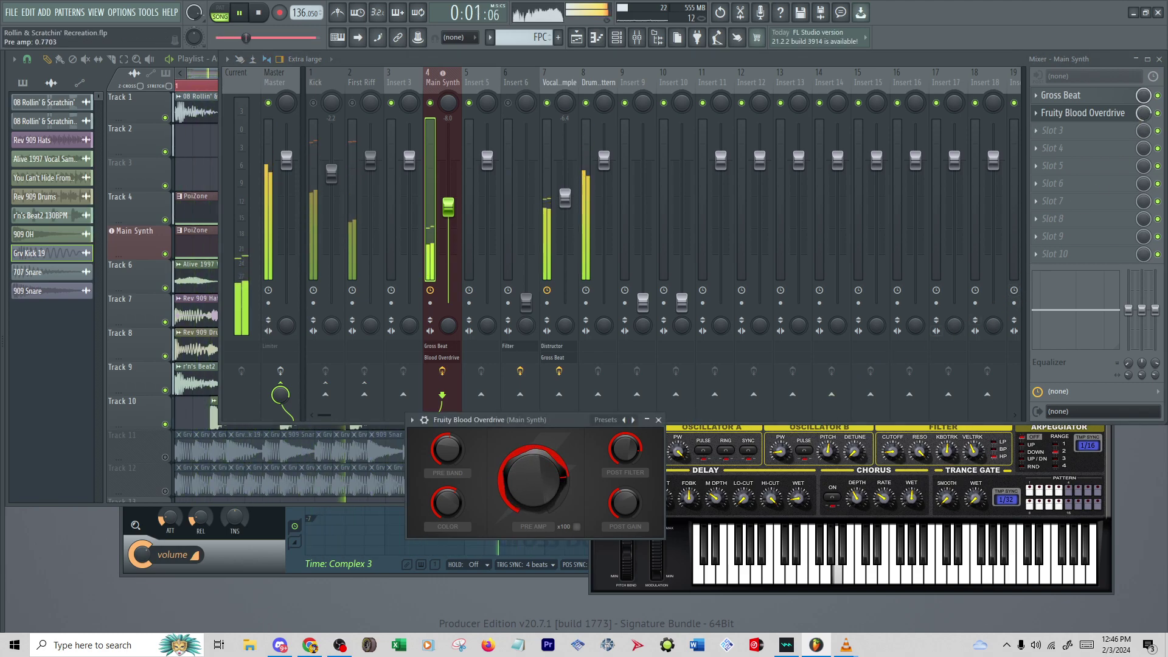
# Turn on the Blood Overdrive's x100 boost with pre amp at about 0.57, and vary the Main Synth's Gross Beat mix level
pyautogui.click(577, 527)
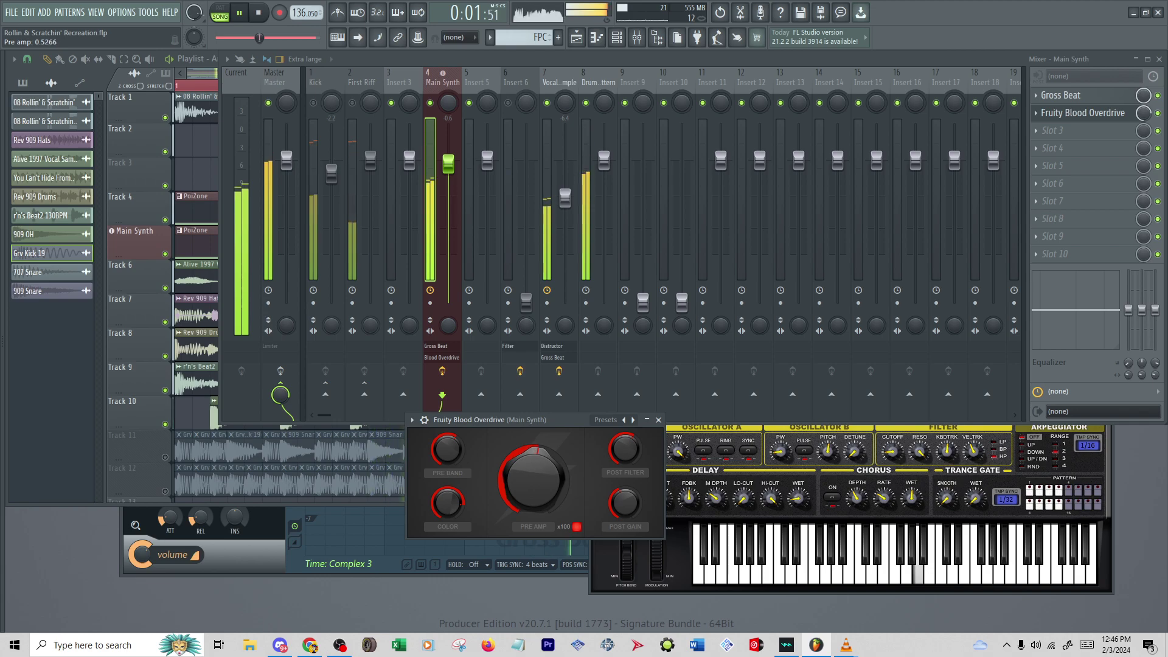
pyautogui.moveTo(533, 481); pyautogui.dragTo(533, 469)
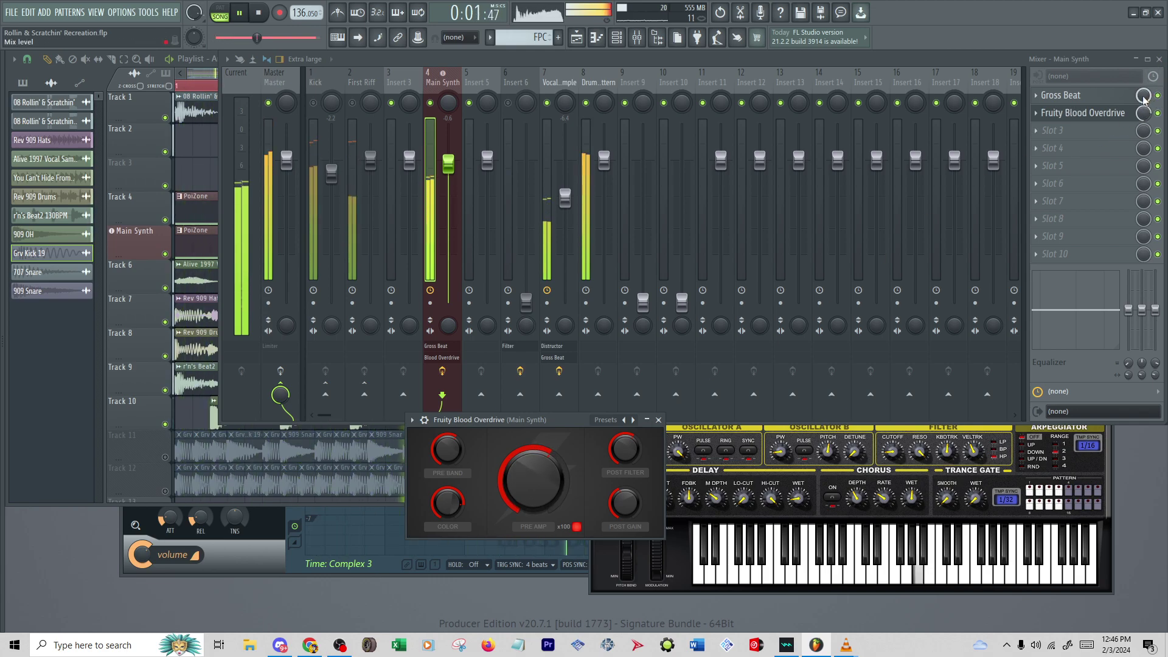
pyautogui.moveTo(1143, 97); pyautogui.dragTo(1143, 131)
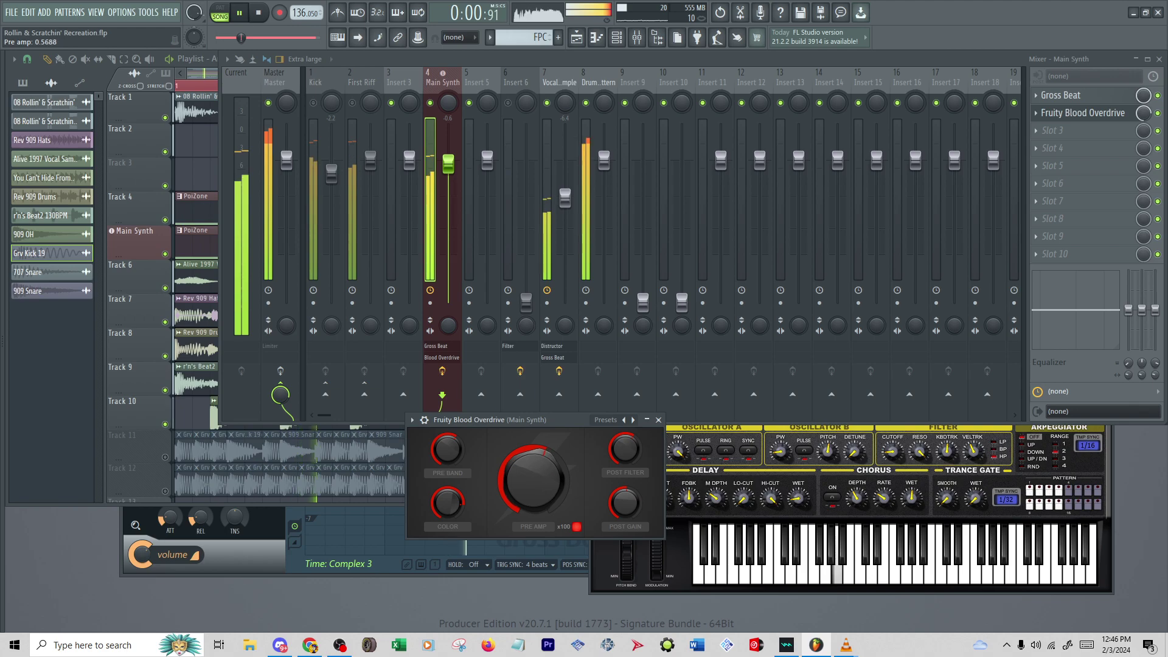
# Turn off the Blood Overdrive's x100 boost, adjust its pre amp and bring its post gain to about -0.07
pyautogui.click(577, 525)
pyautogui.moveTo(624, 504); pyautogui.dragTo(625, 468)
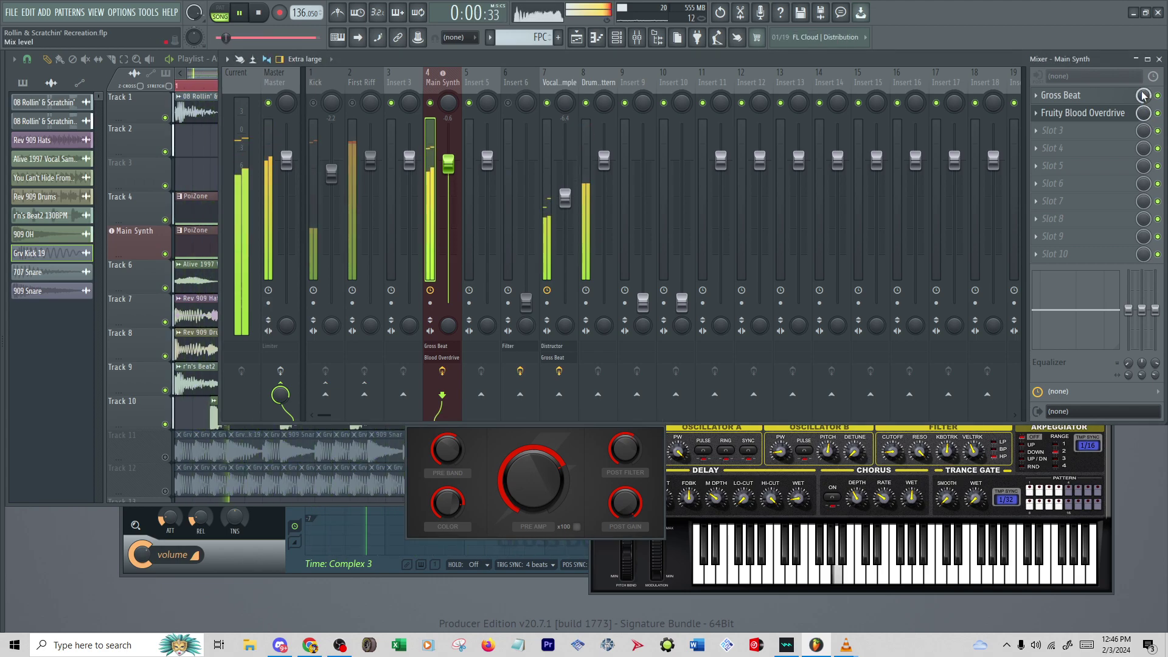
pyautogui.moveTo(534, 480); pyautogui.dragTo(534, 488)
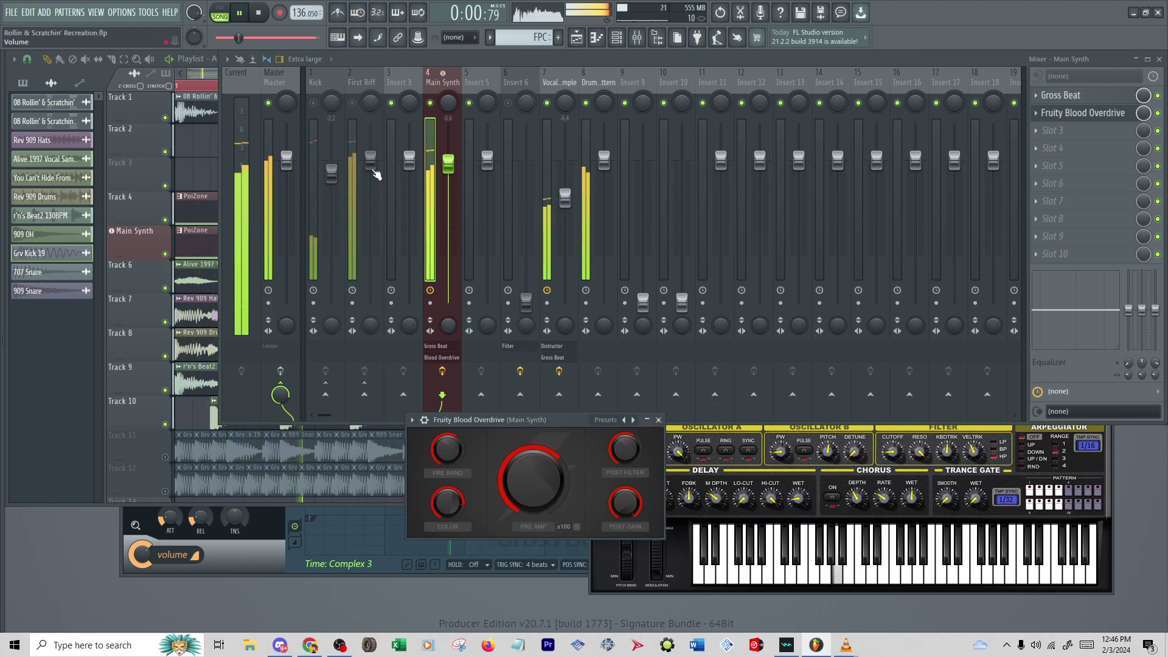
pyautogui.moveTo(528, 480); pyautogui.dragTo(528, 480)
pyautogui.moveTo(625, 503); pyautogui.dragTo(625, 511)
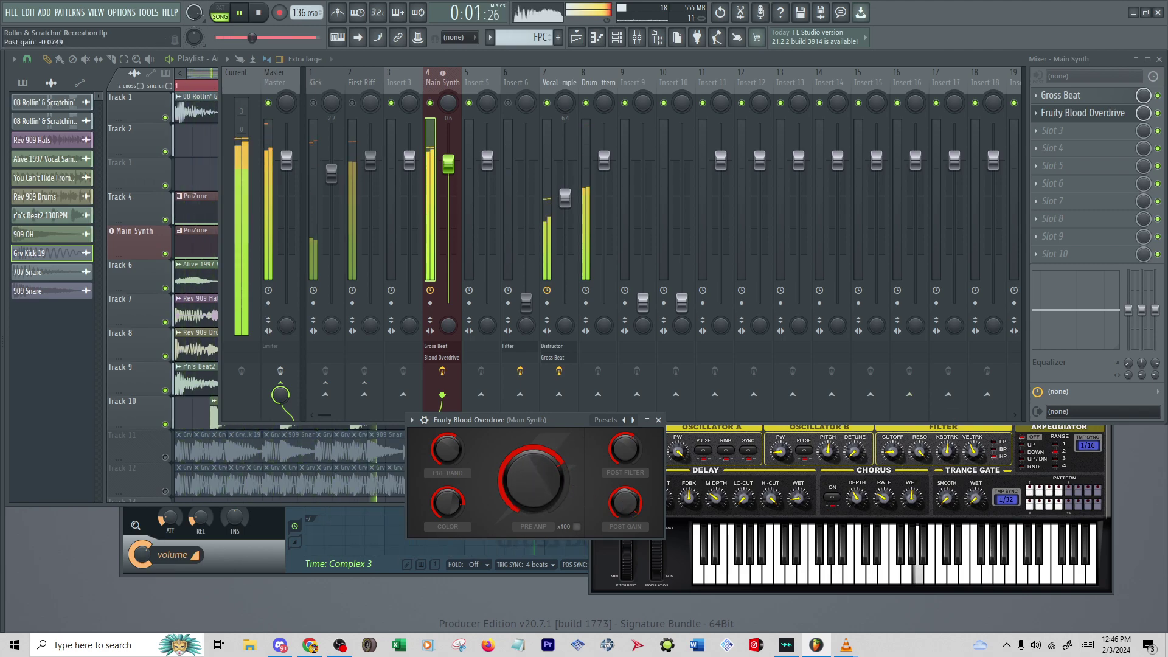
# Lower the Blood Overdrive's post filter, raise its pre amp to about 0.80 and vary the Gross Beat mix level
pyautogui.moveTo(633, 458); pyautogui.dragTo(633, 475)
pyautogui.moveTo(548, 475); pyautogui.dragTo(548, 464)
pyautogui.moveTo(1144, 99); pyautogui.dragTo(1144, 98)
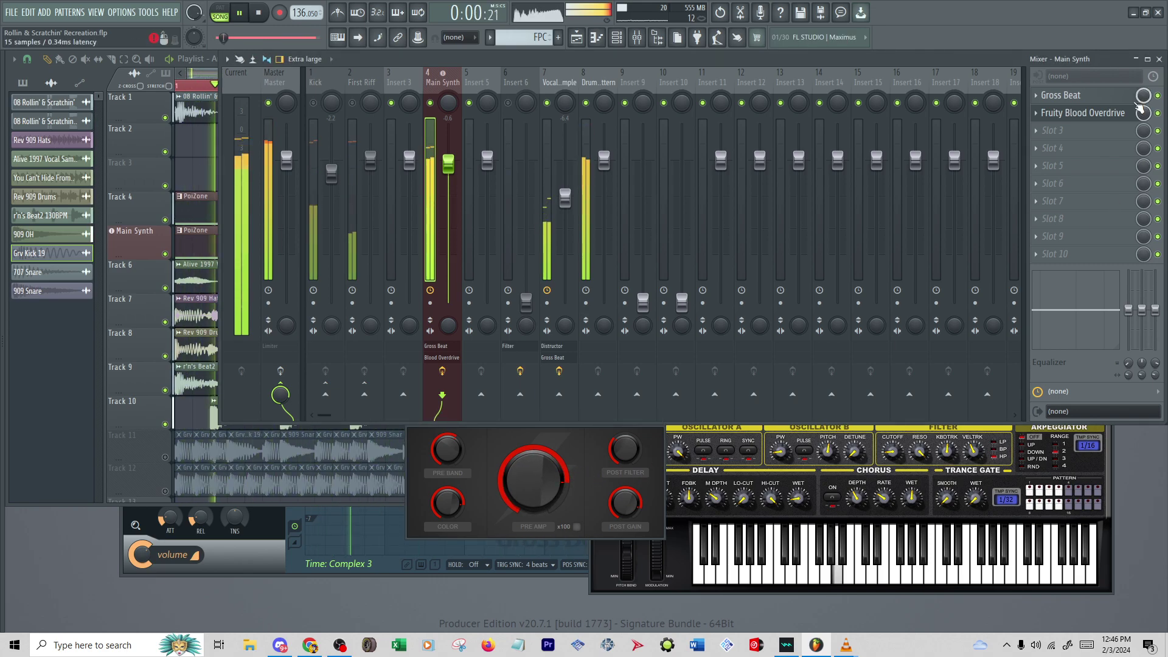
# Vary the Main Synth's Gross Beat mix level and sweep the PoiZone envelope amount, including down to 0%
pyautogui.click(886, 470)
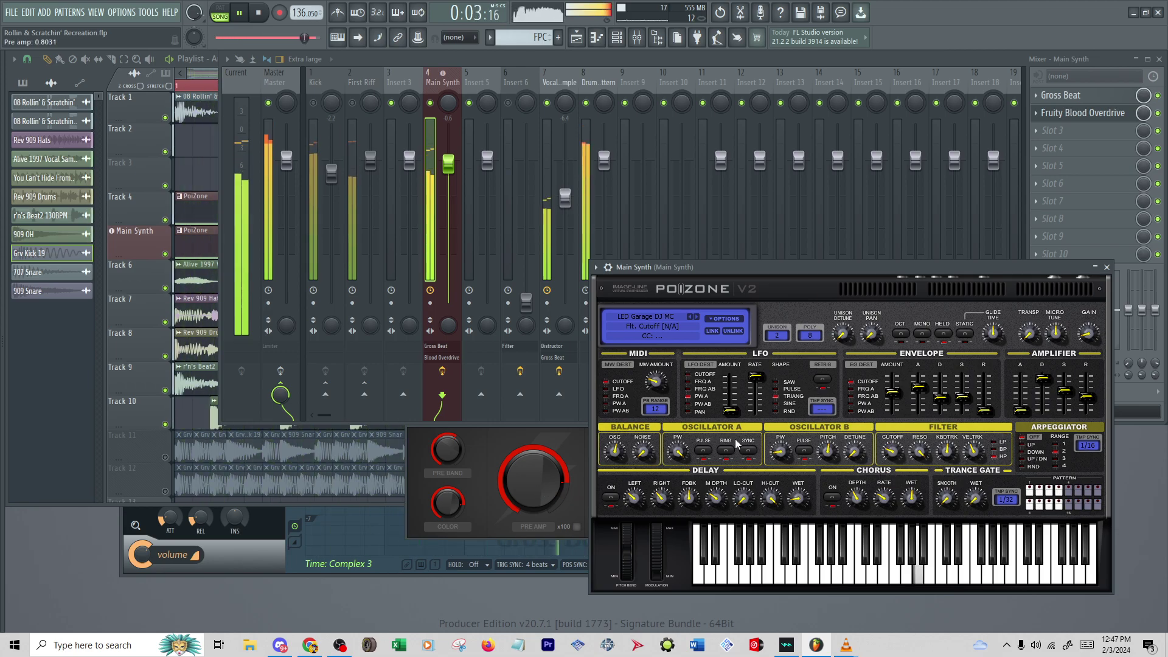
pyautogui.click(1143, 96)
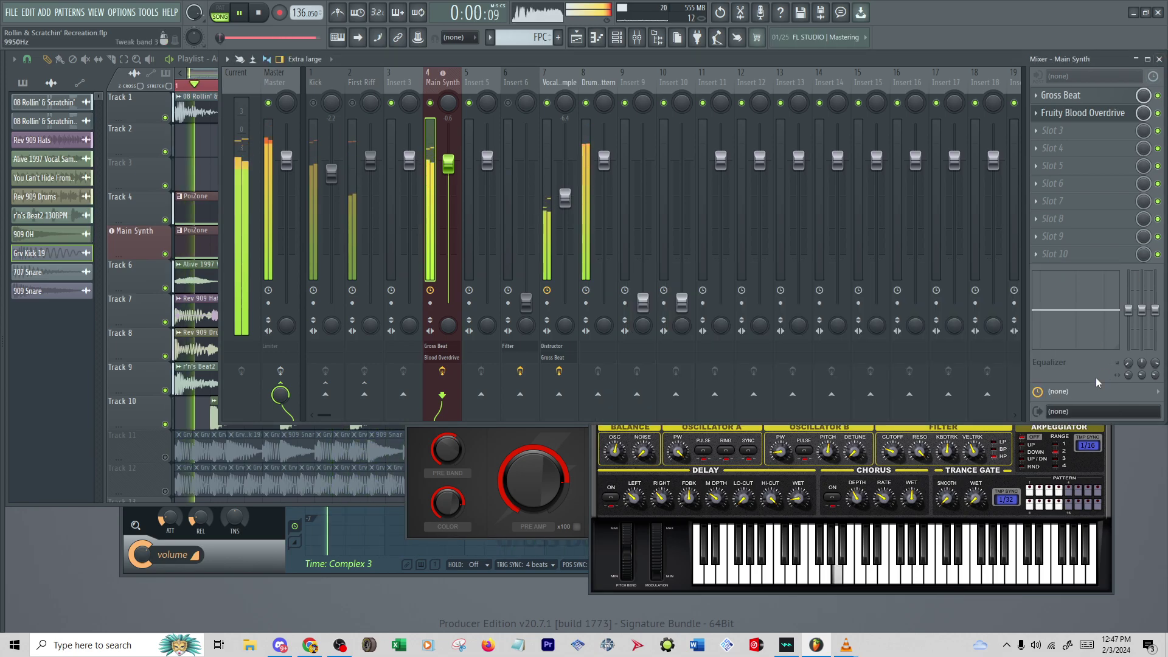
pyautogui.click(1051, 442)
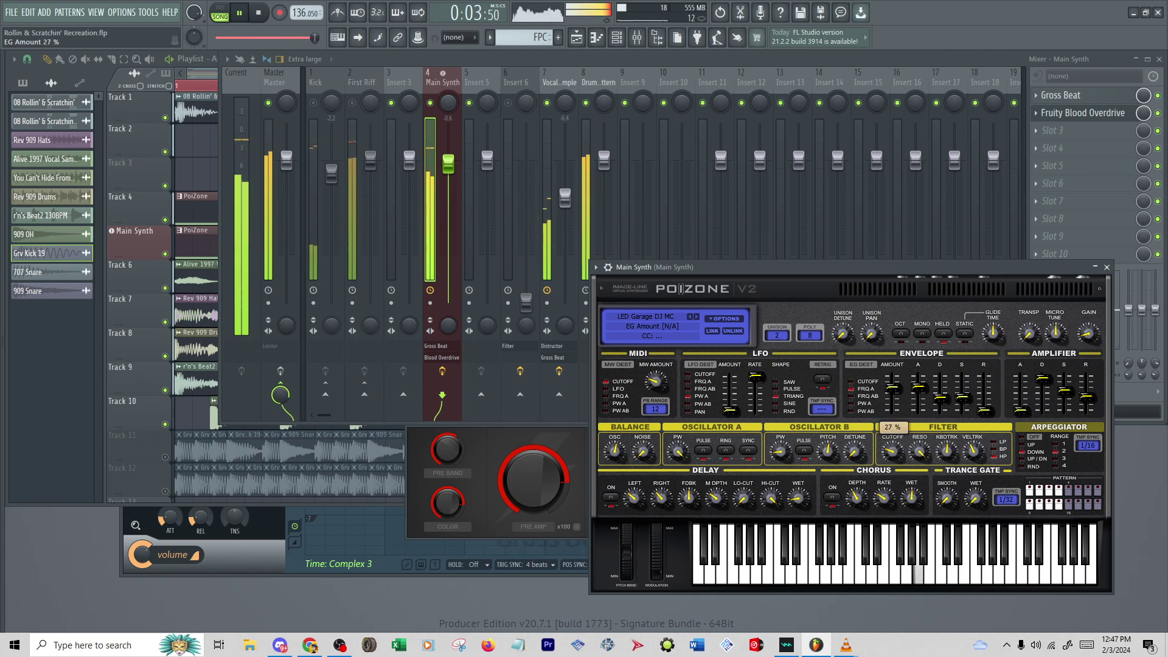
pyautogui.moveTo(893, 388); pyautogui.dragTo(893, 382)
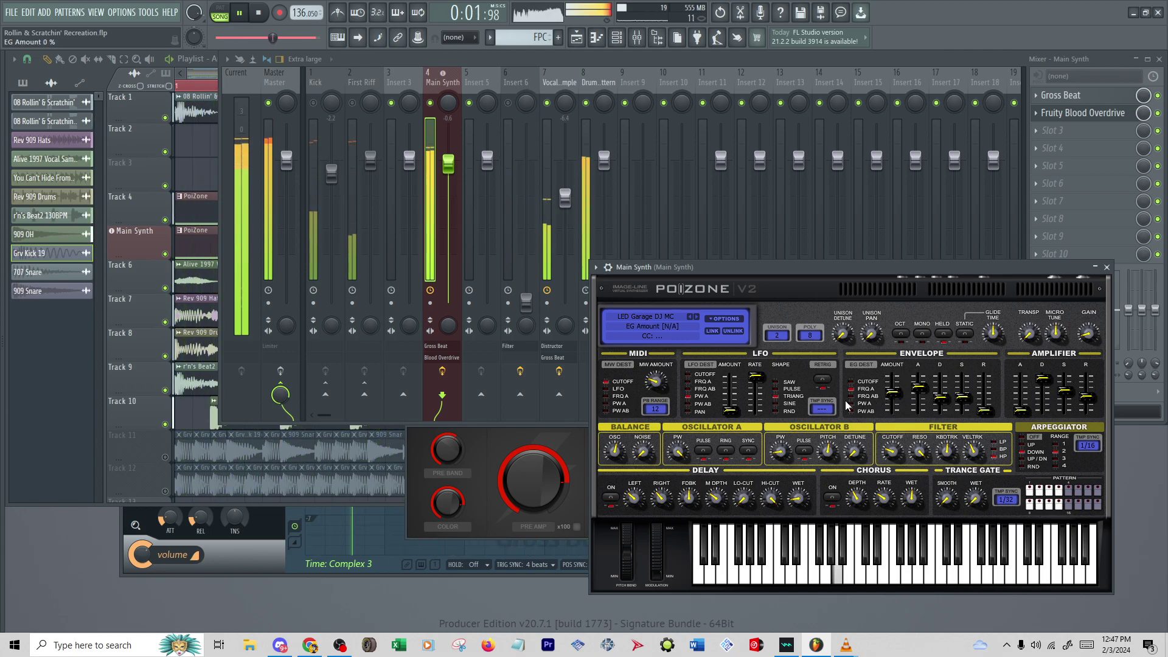
pyautogui.moveTo(893, 388); pyautogui.dragTo(892, 380)
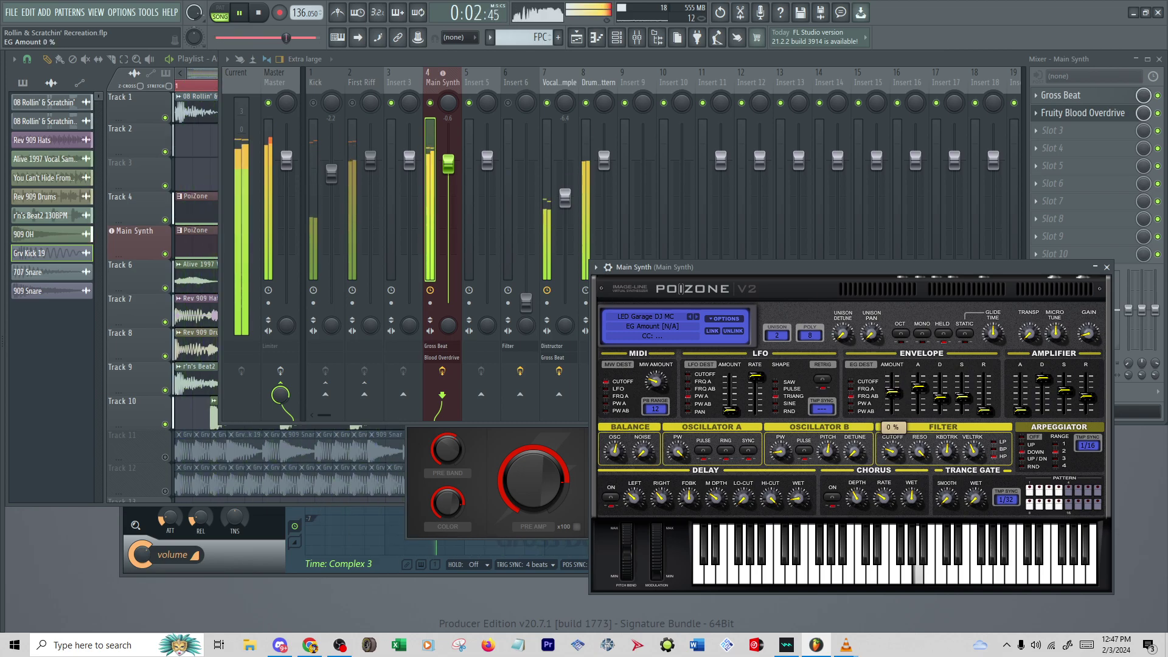
# Set the PoiZone arpeggiator to Up/Down mode with a 1/32 tempo sync
pyautogui.click(1033, 461)
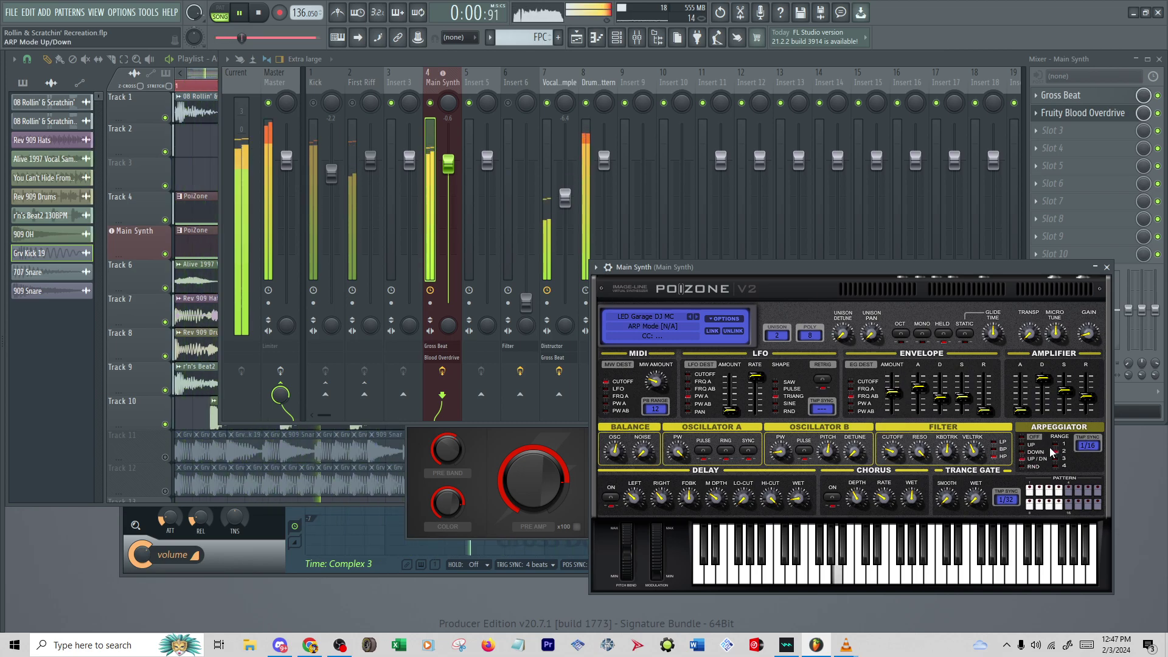
pyautogui.click(1091, 448)
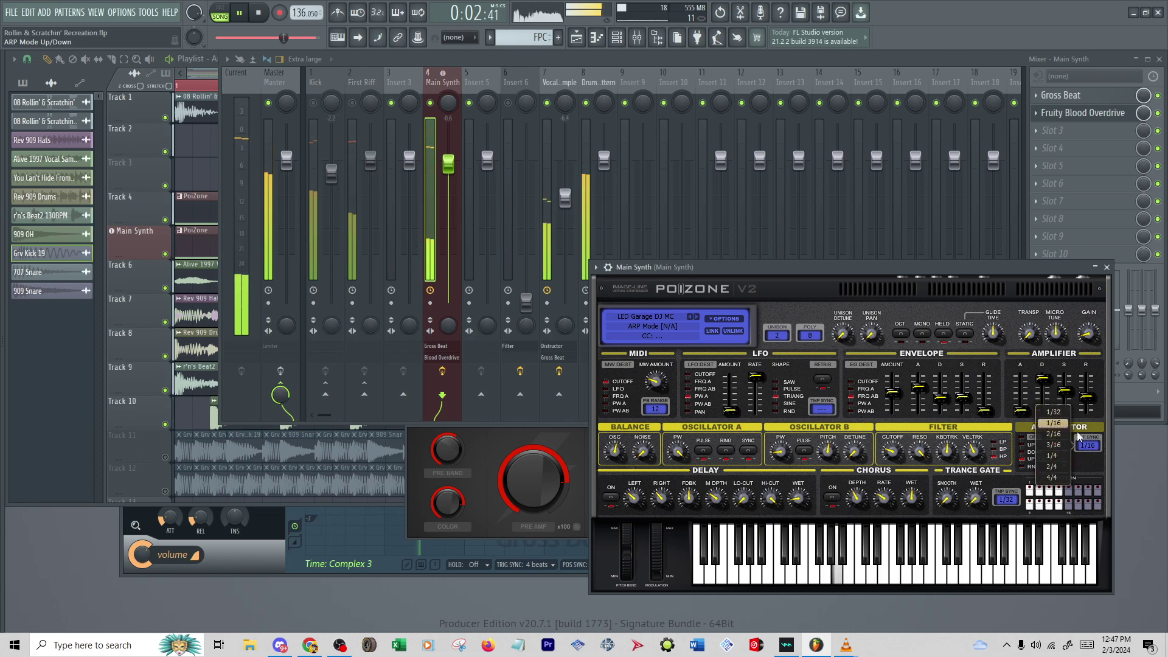
pyautogui.click(1053, 413)
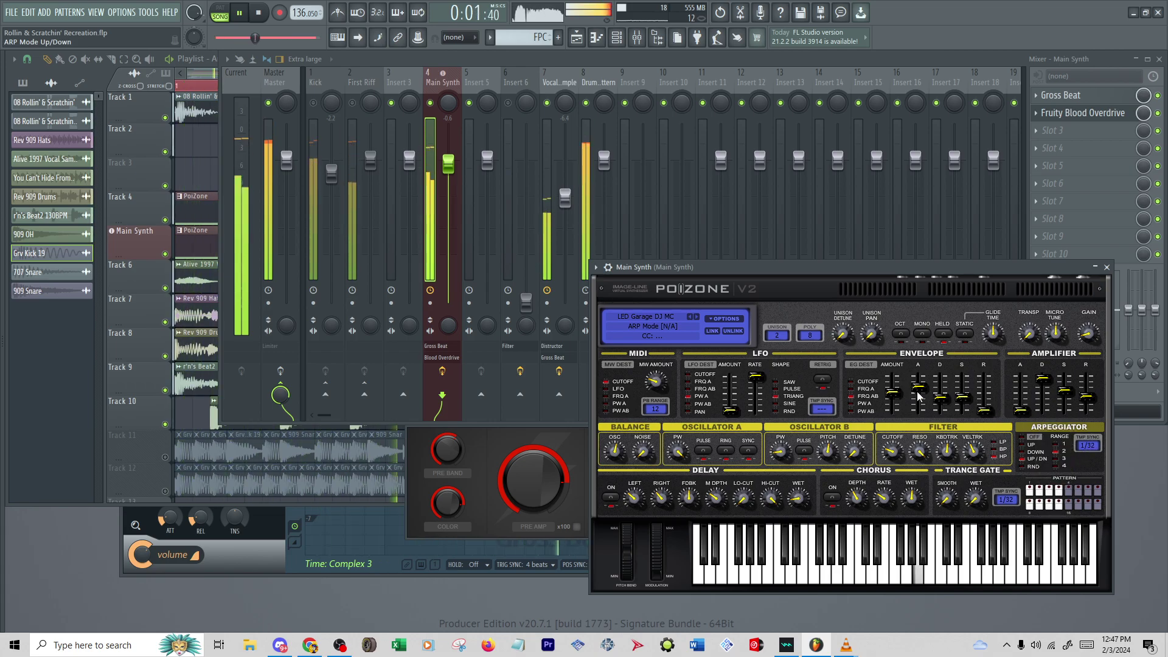
# Sweep the PoiZone envelope amount up to 60% and back down, and lower the Main Synth channel to about -4.8 dB
pyautogui.moveTo(893, 392)
pyautogui.mouseDown()
pyautogui.moveTo(892, 368)
pyautogui.moveTo(892, 393)
pyautogui.mouseUp()
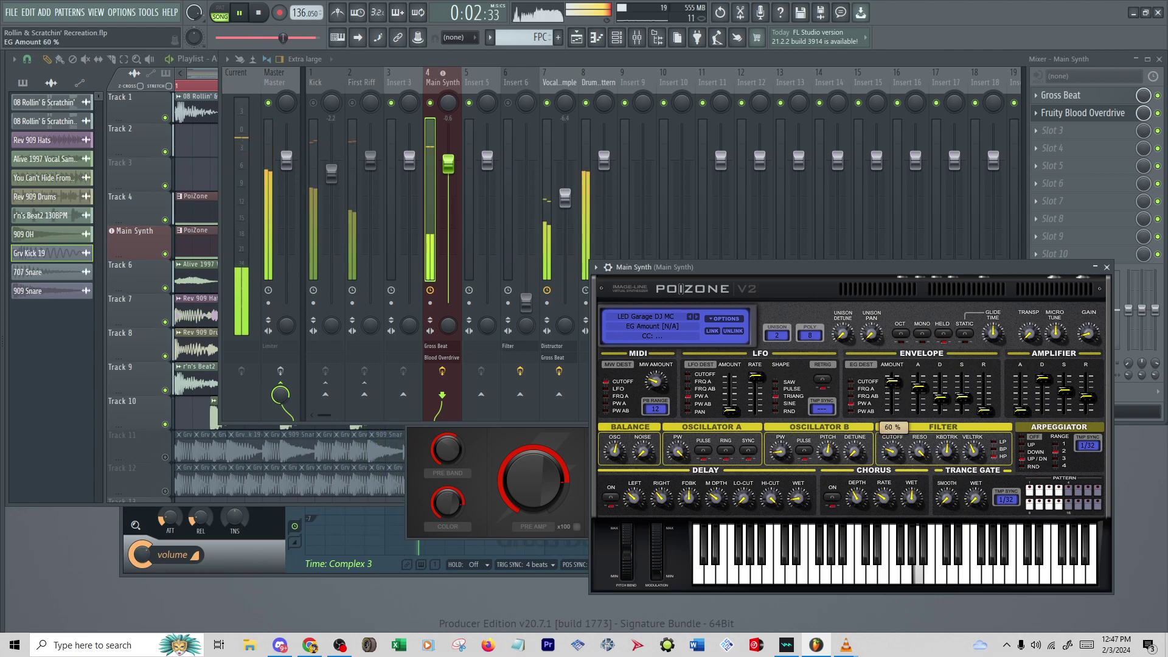
pyautogui.moveTo(892, 380); pyautogui.dragTo(892, 392)
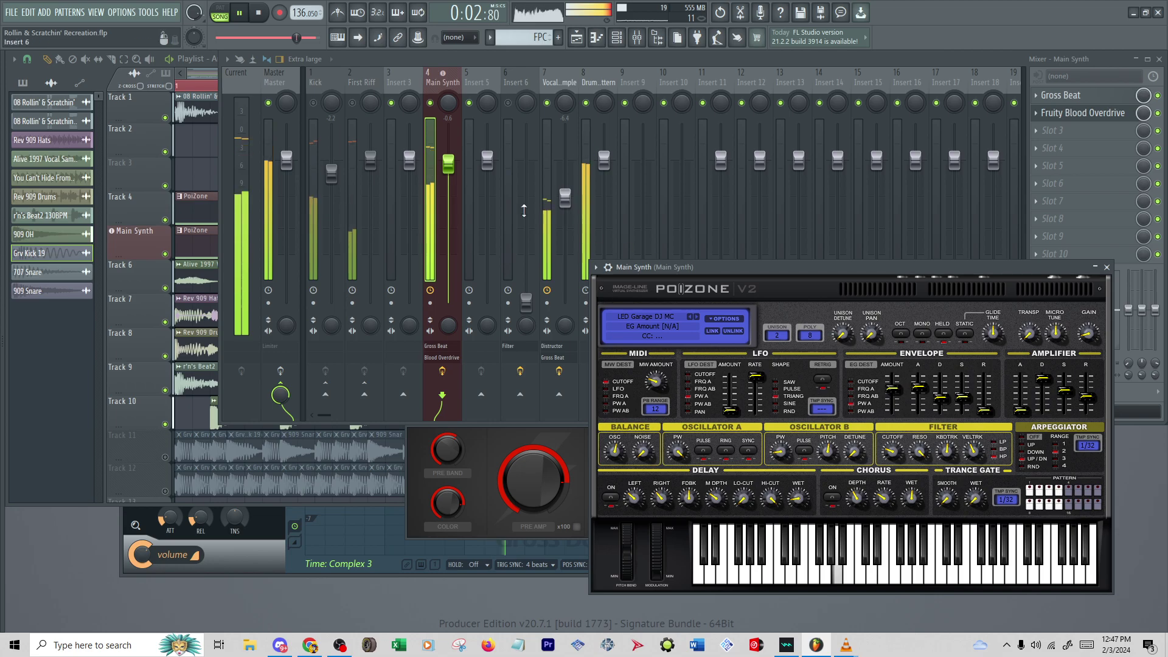
pyautogui.moveTo(448, 164); pyautogui.dragTo(448, 189)
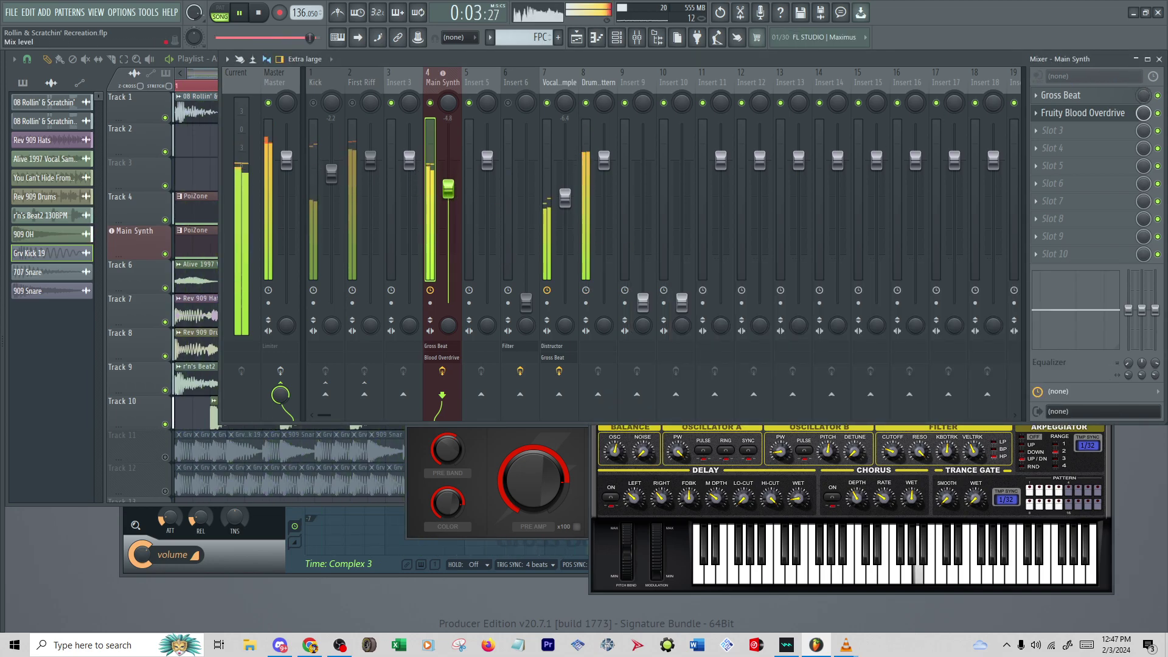
# Switch the PoiZone arpeggiator to Up mode with a 1/16 tempo sync
pyautogui.click(1032, 463)
pyautogui.click(1089, 446)
pyautogui.click(1054, 433)
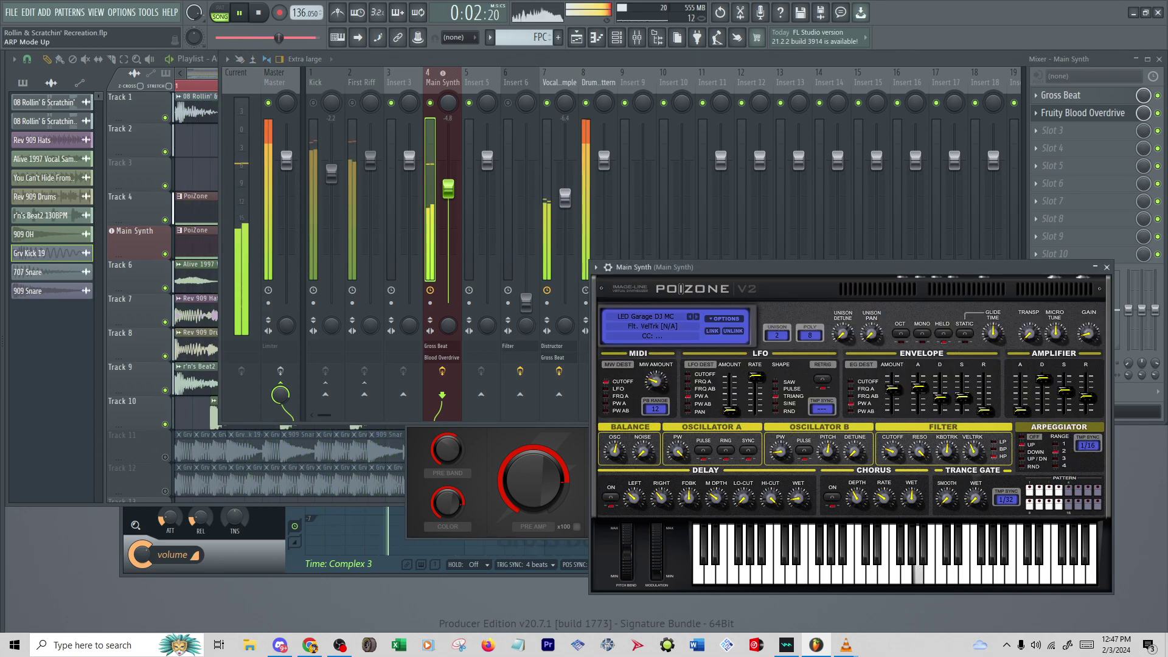
# Adjust PoiZone's filter velocity tracking, sweep the cutoff to about 32%, and change the arpeggiator's mode and range
pyautogui.moveTo(974, 451); pyautogui.dragTo(974, 433)
pyautogui.moveTo(893, 462); pyautogui.dragTo(893, 486)
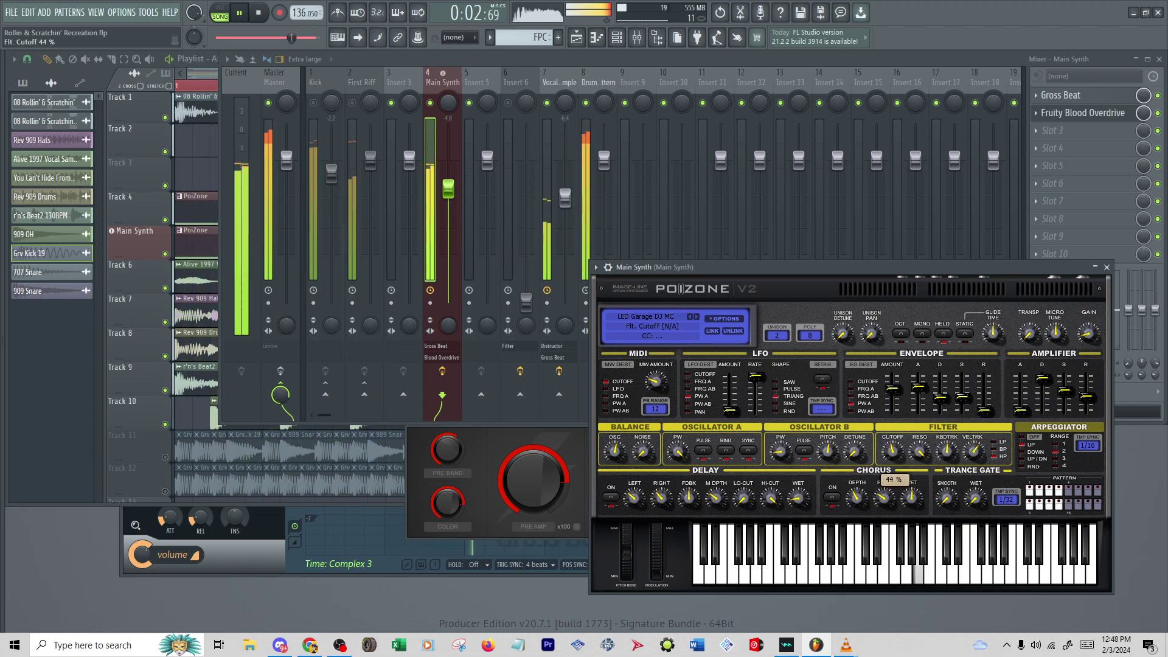
pyautogui.moveTo(893, 450); pyautogui.dragTo(894, 462)
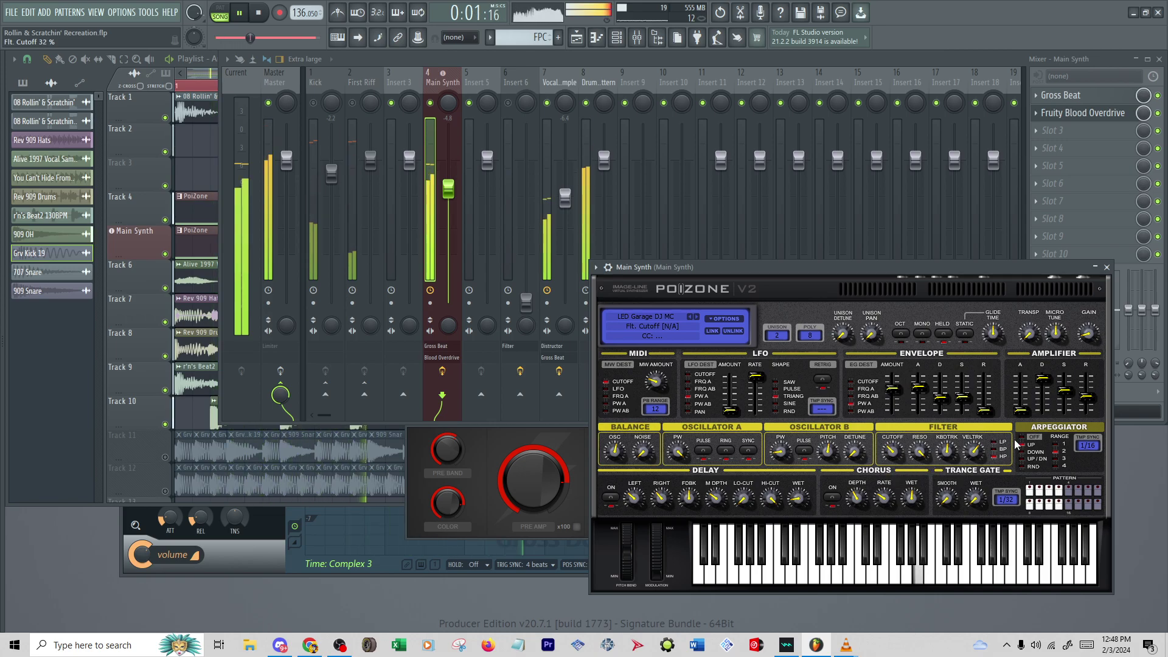
pyautogui.click(1024, 467)
pyautogui.click(1065, 461)
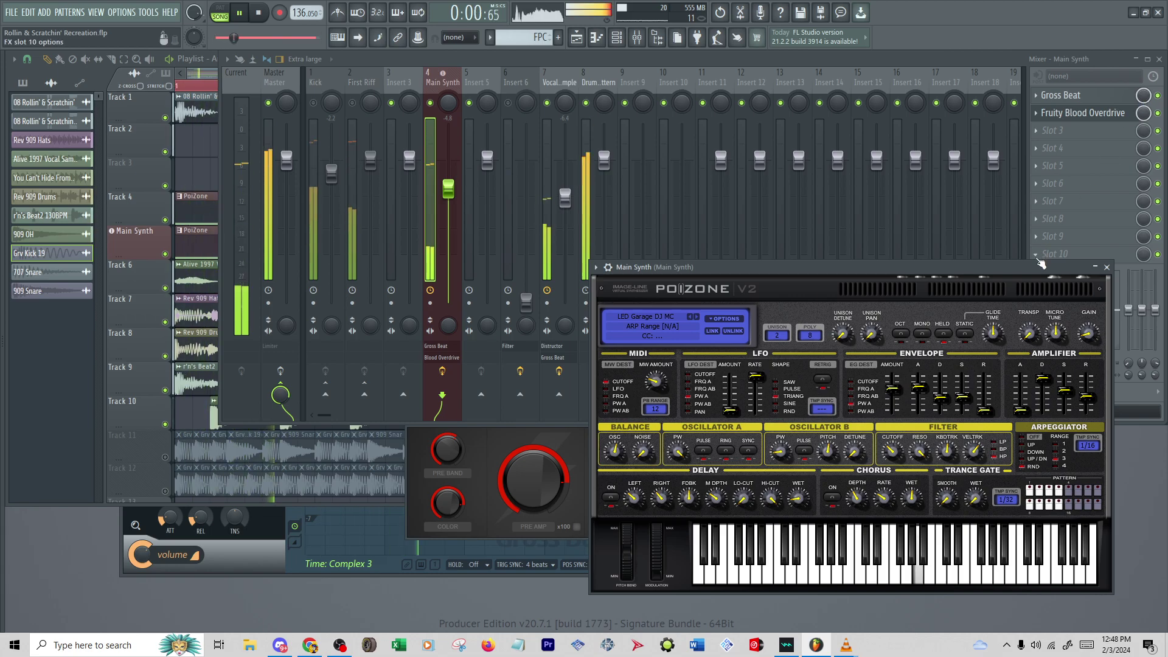
# Raise the Vocal Sample channel slightly, and adjust the Main Synth's Gross Beat mix level and Blood Overdrive post filter
pyautogui.click(566, 198)
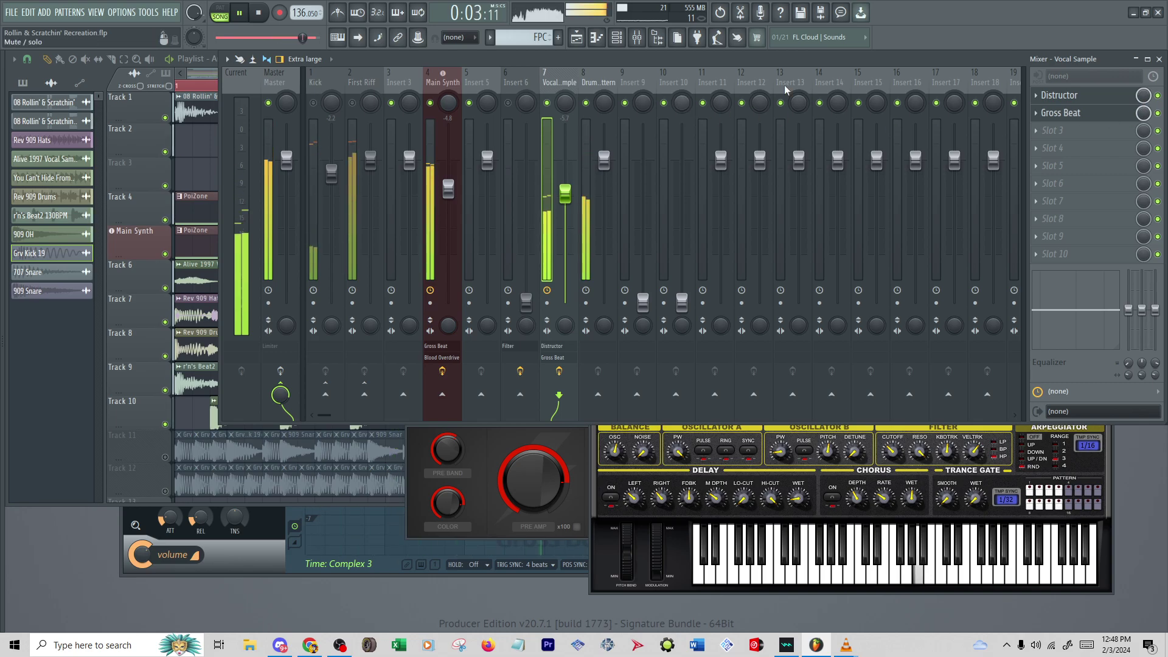
pyautogui.click(444, 91)
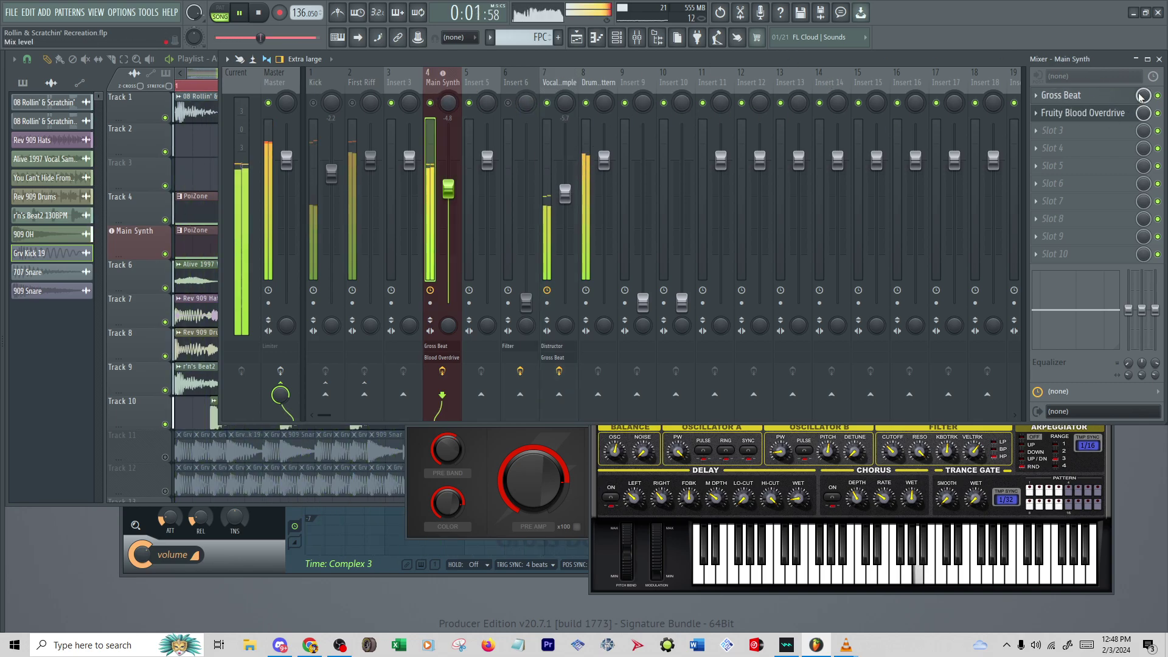
pyautogui.moveTo(1143, 95); pyautogui.dragTo(1144, 36)
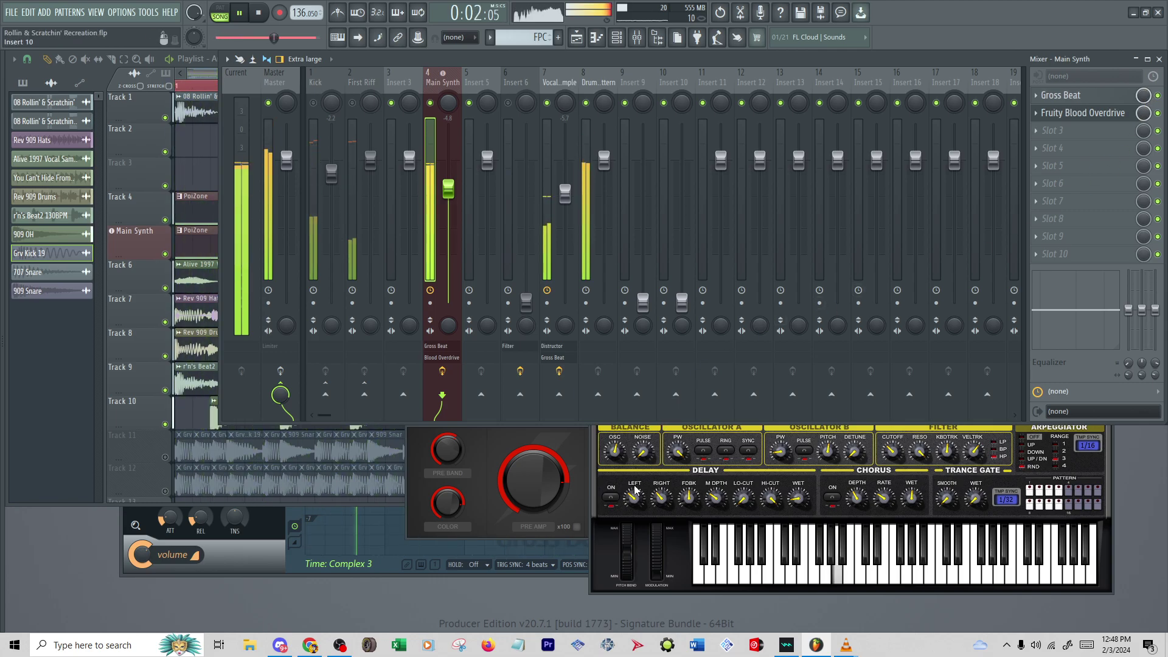
pyautogui.click(534, 480)
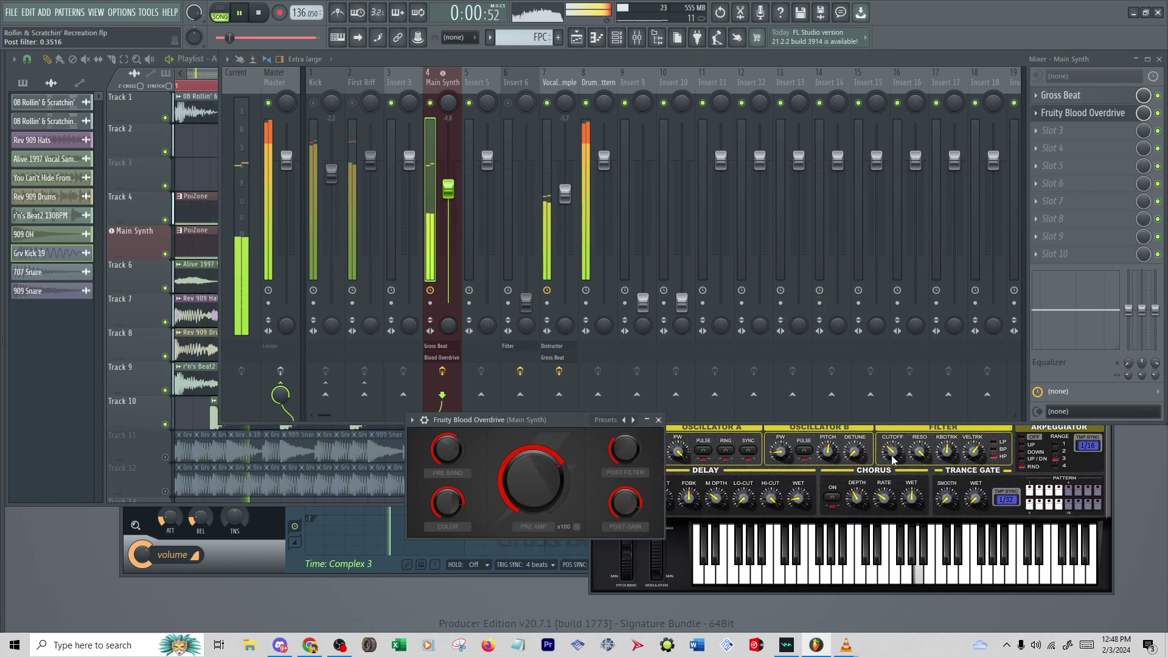
# Vary PoiZone's oscillator B pulse width, ending at about 35%, and adjust the envelope amount
pyautogui.click(783, 453)
pyautogui.moveTo(781, 451); pyautogui.dragTo(781, 444)
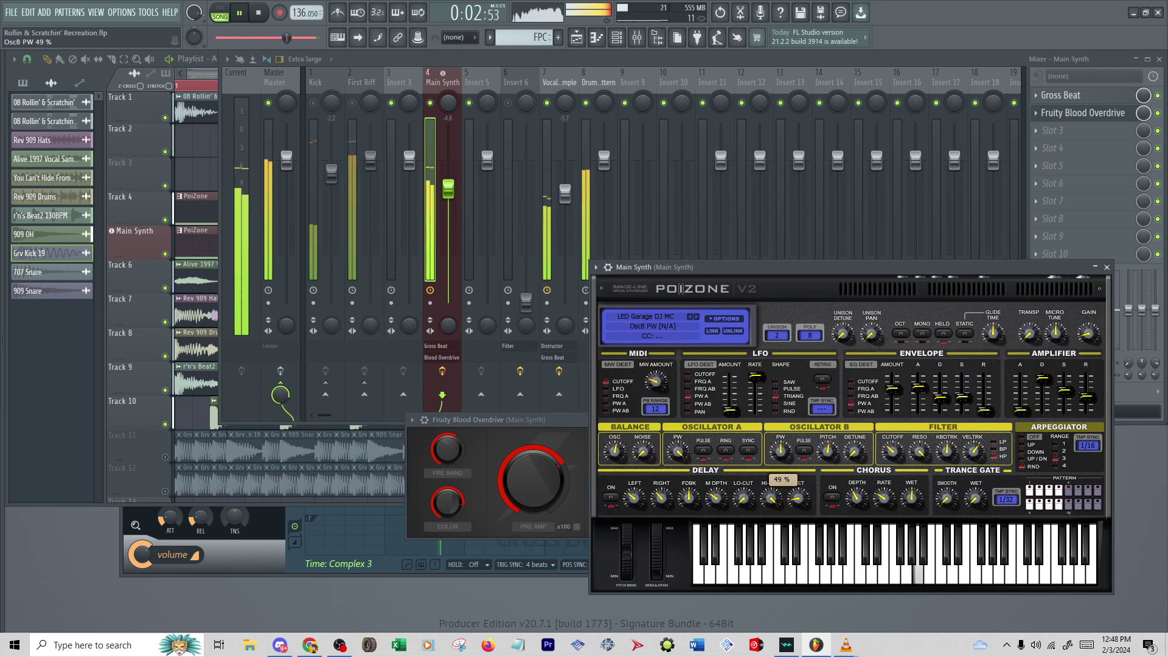
pyautogui.click(804, 452)
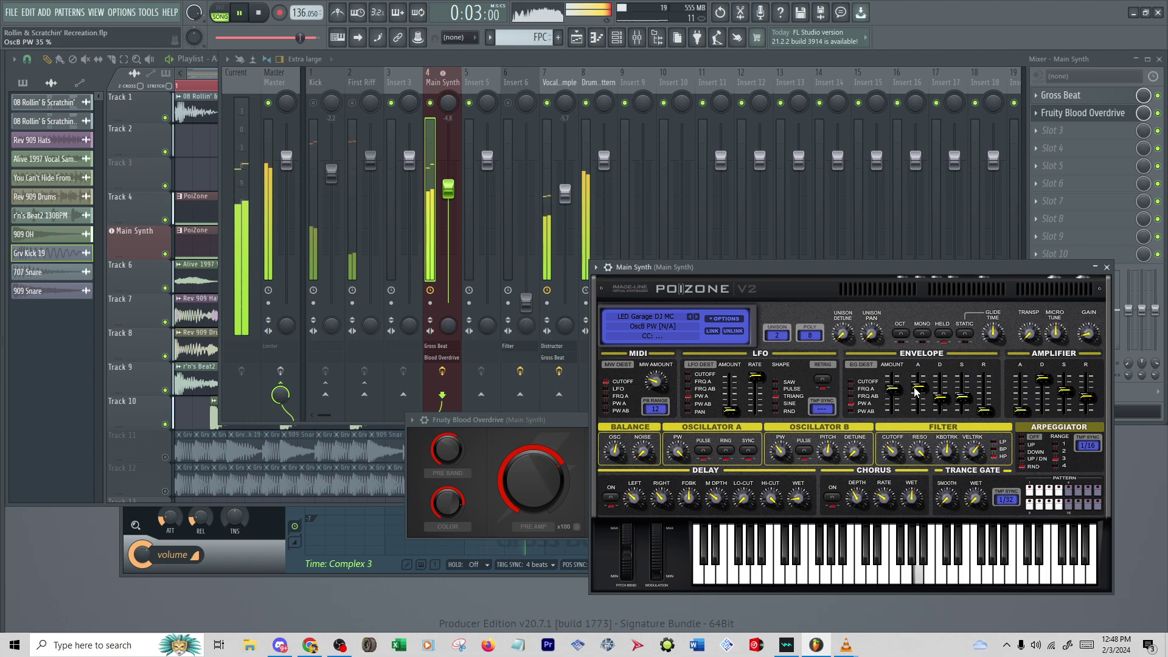
pyautogui.moveTo(893, 387)
pyautogui.mouseDown()
pyautogui.moveTo(892, 365)
pyautogui.moveTo(893, 388)
pyautogui.mouseUp()
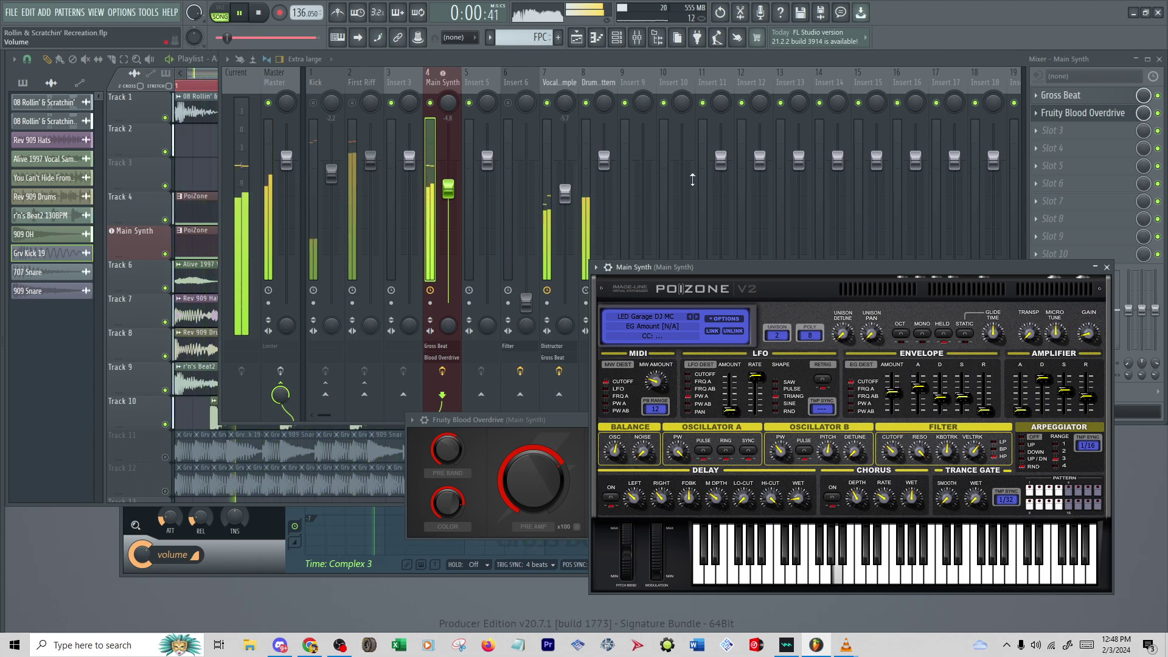
# Rebalance the mixer with Vocal Sample at about -9.6 dB, Main Synth raised to about -1.1 dB and Insert 10 raised to about -10.5 dB
pyautogui.moveTo(565, 194); pyautogui.dragTo(566, 204)
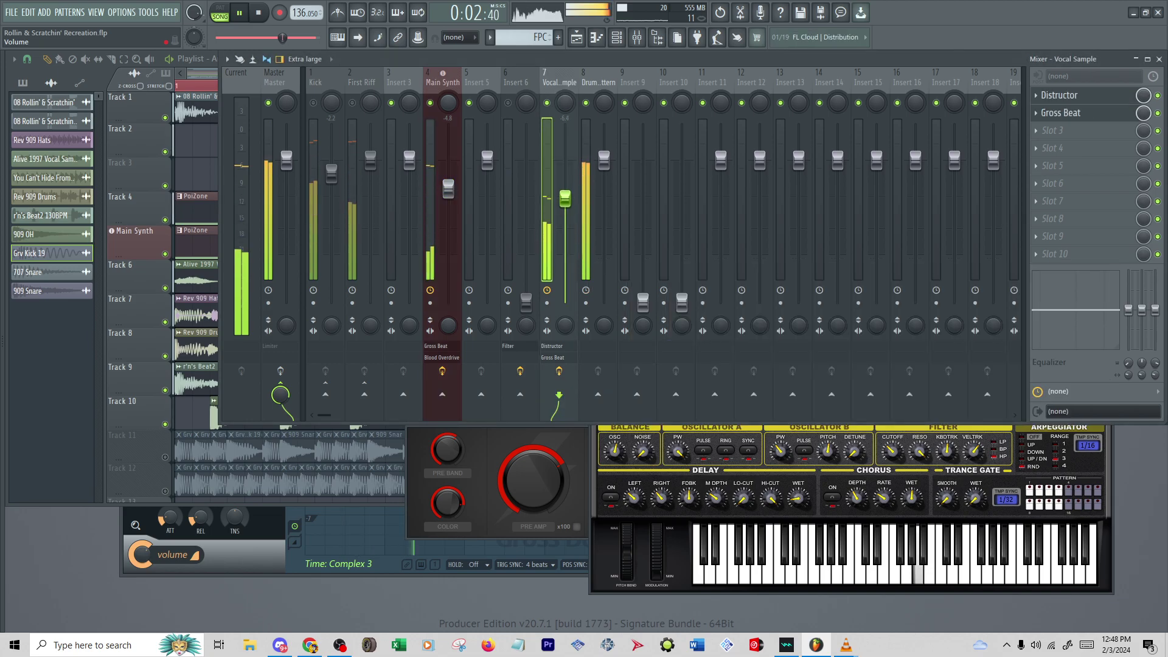
pyautogui.moveTo(448, 189); pyautogui.dragTo(449, 166)
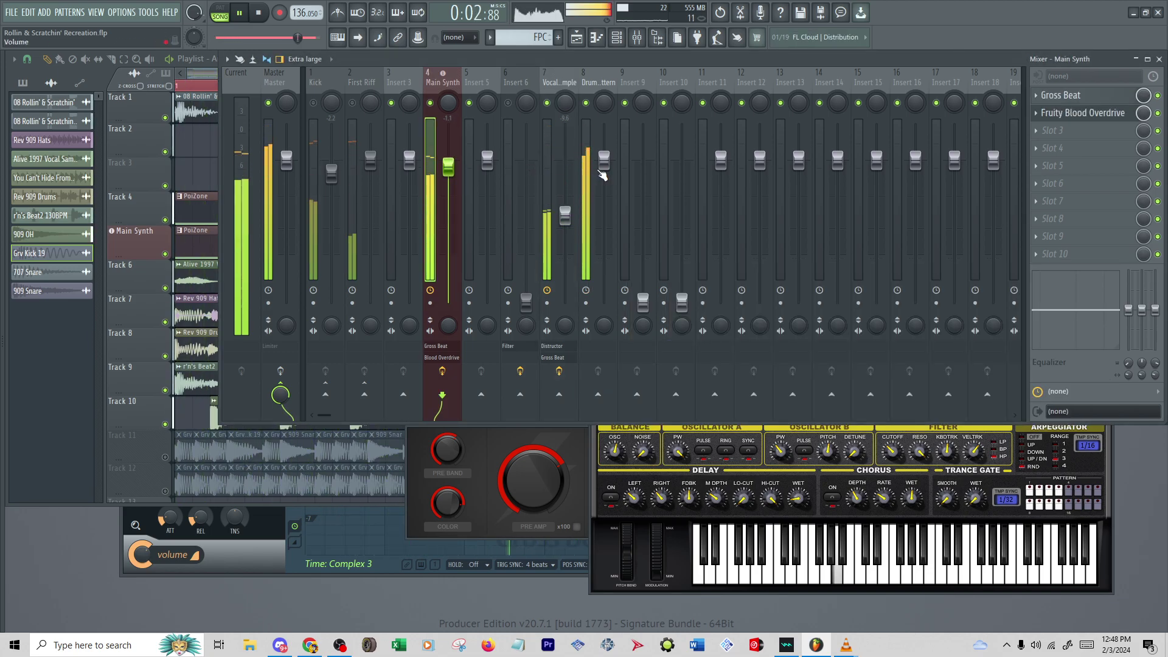
pyautogui.moveTo(643, 303); pyautogui.dragTo(682, 220)
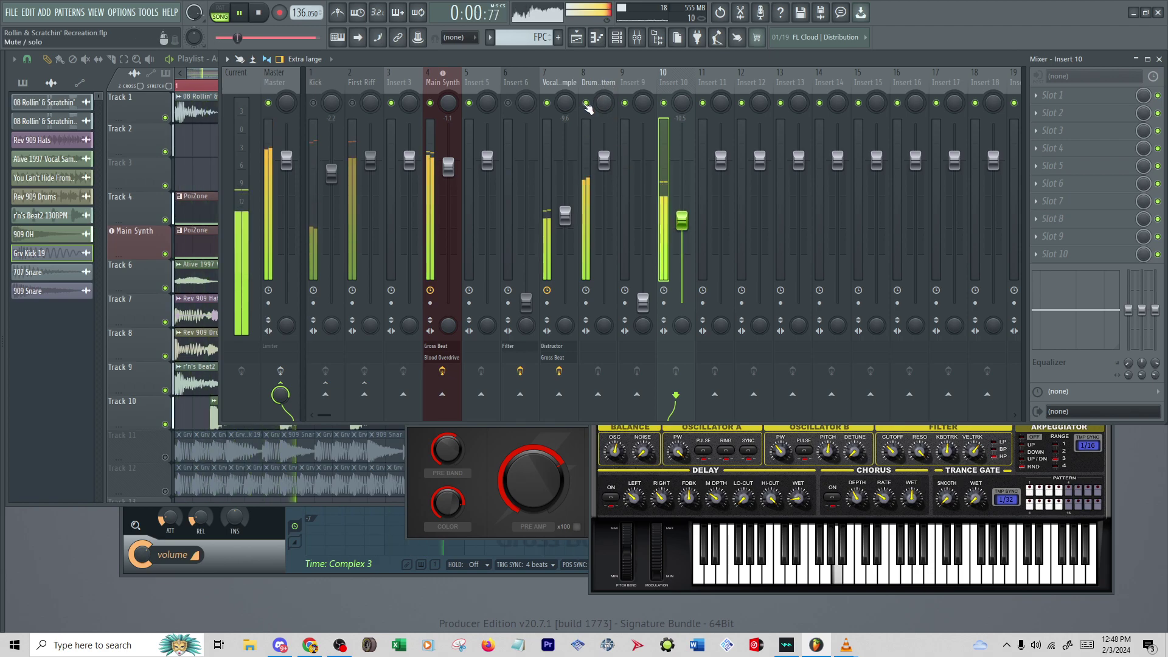
# Raise Insert 10 to about -4.2 dB, and briefly bring in playlist Tracks 11 and 12 one at a time, muting each again
pyautogui.moveTo(682, 220); pyautogui.dragTo(682, 193)
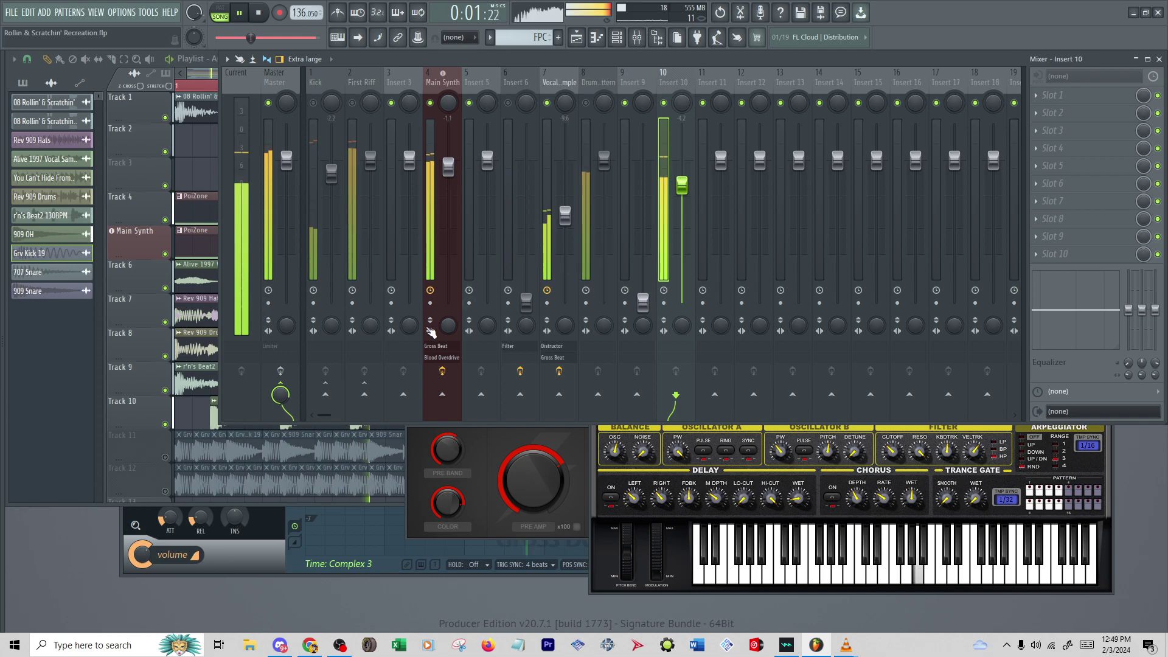
pyautogui.click(167, 456)
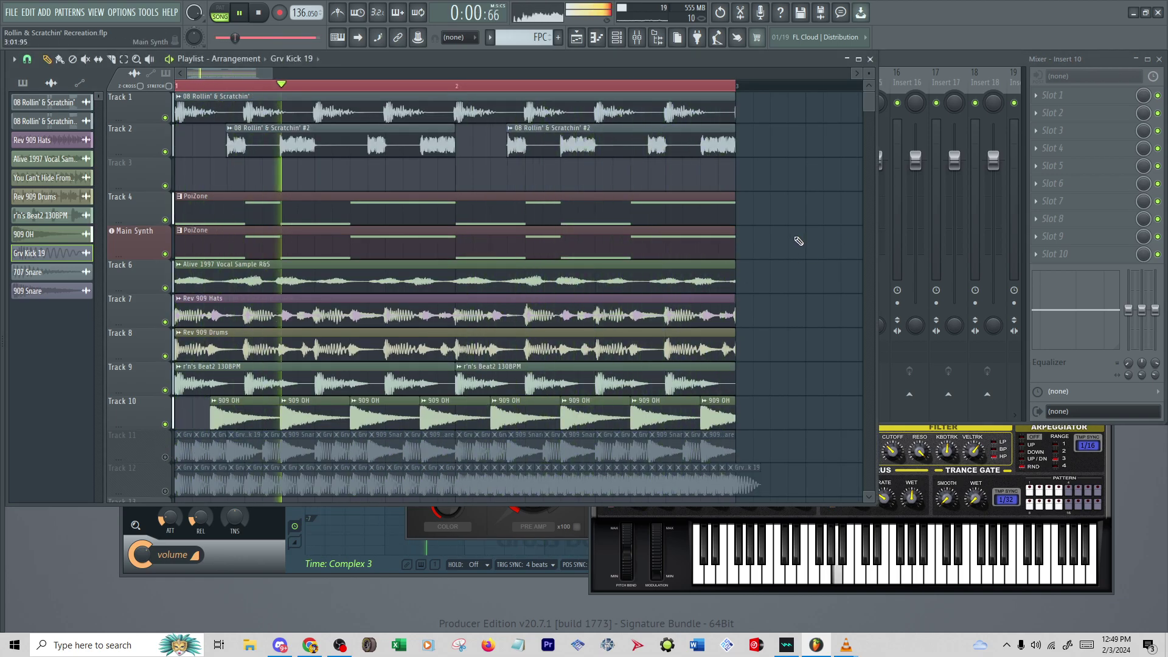
pyautogui.click(165, 457)
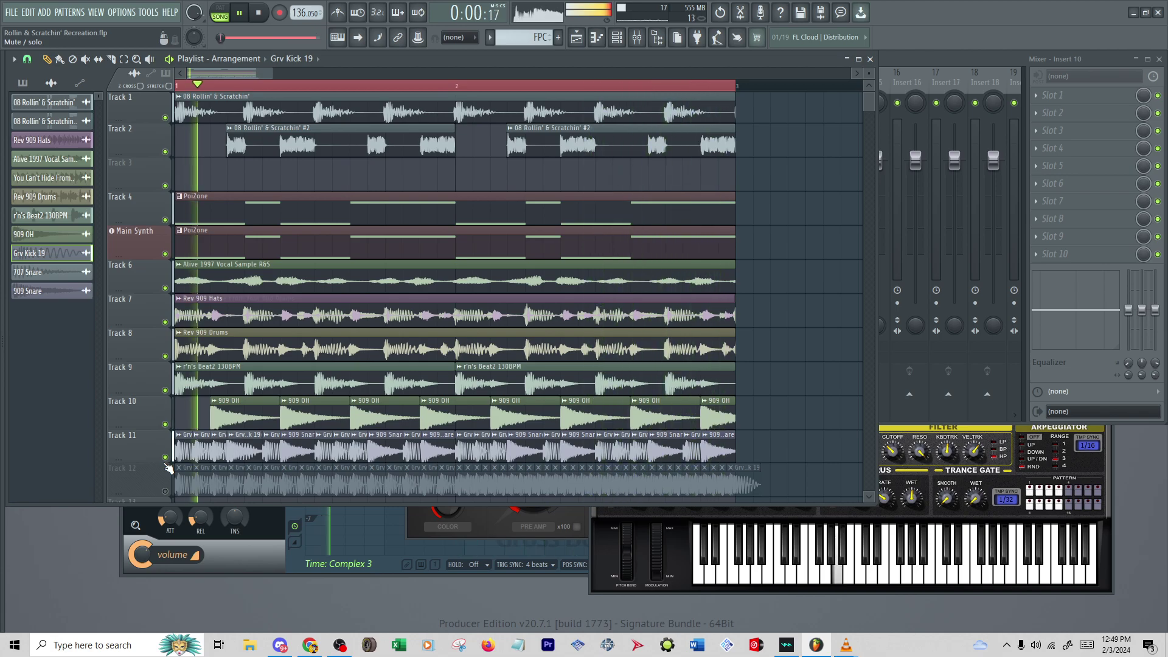
pyautogui.click(165, 458)
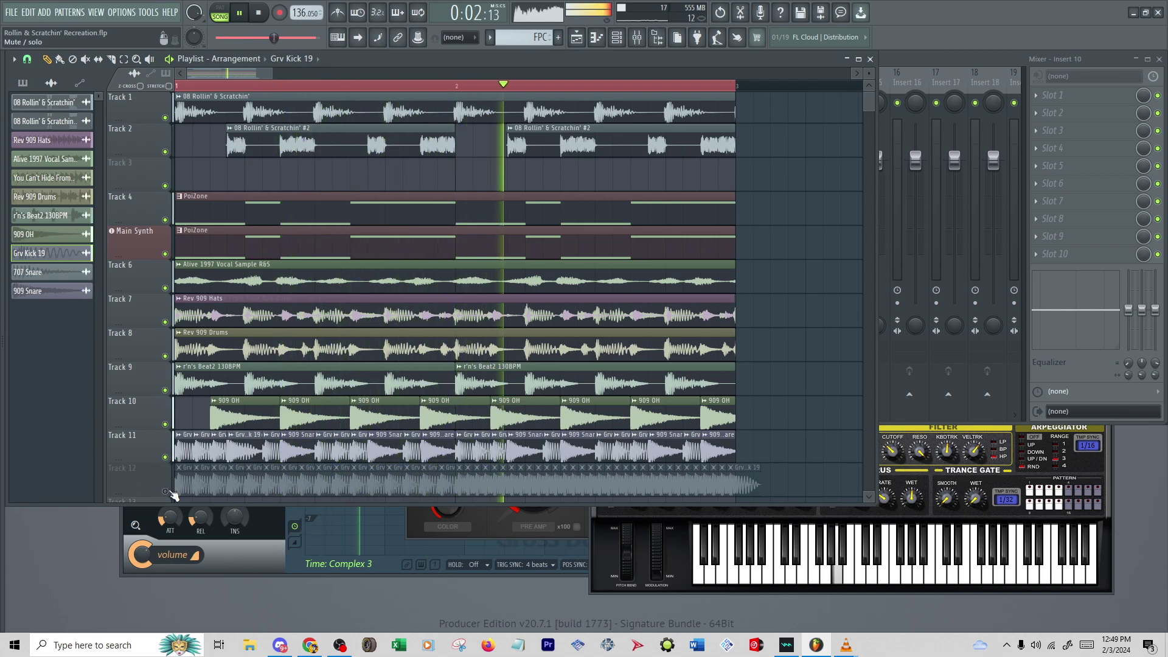
pyautogui.click(164, 457)
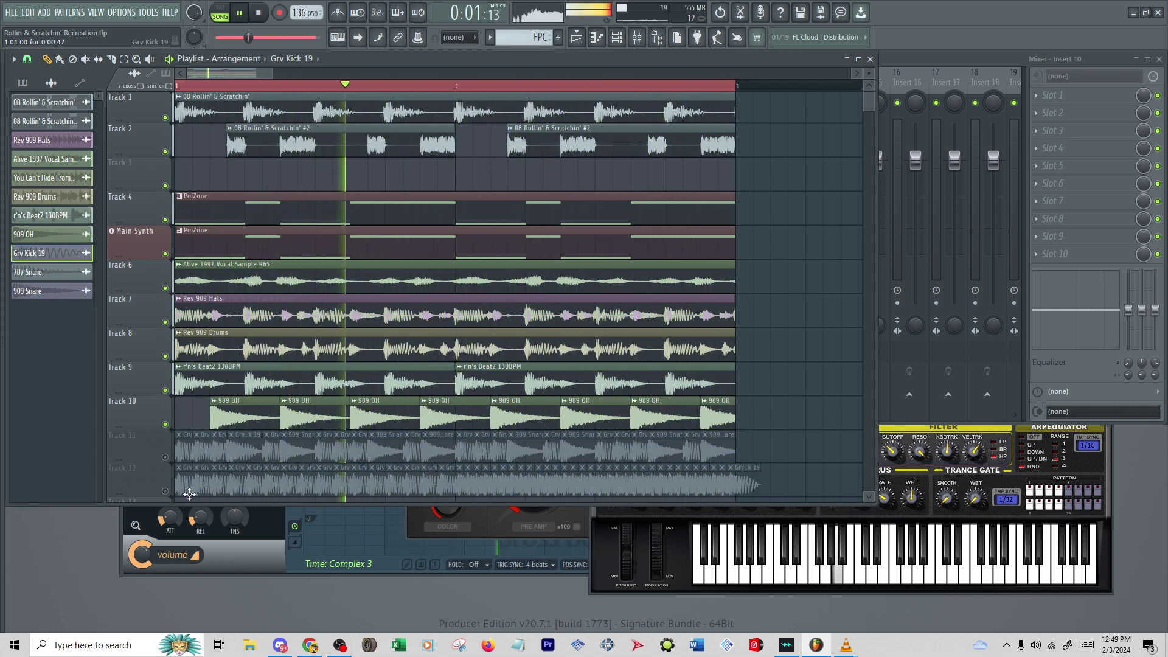
pyautogui.click(165, 491)
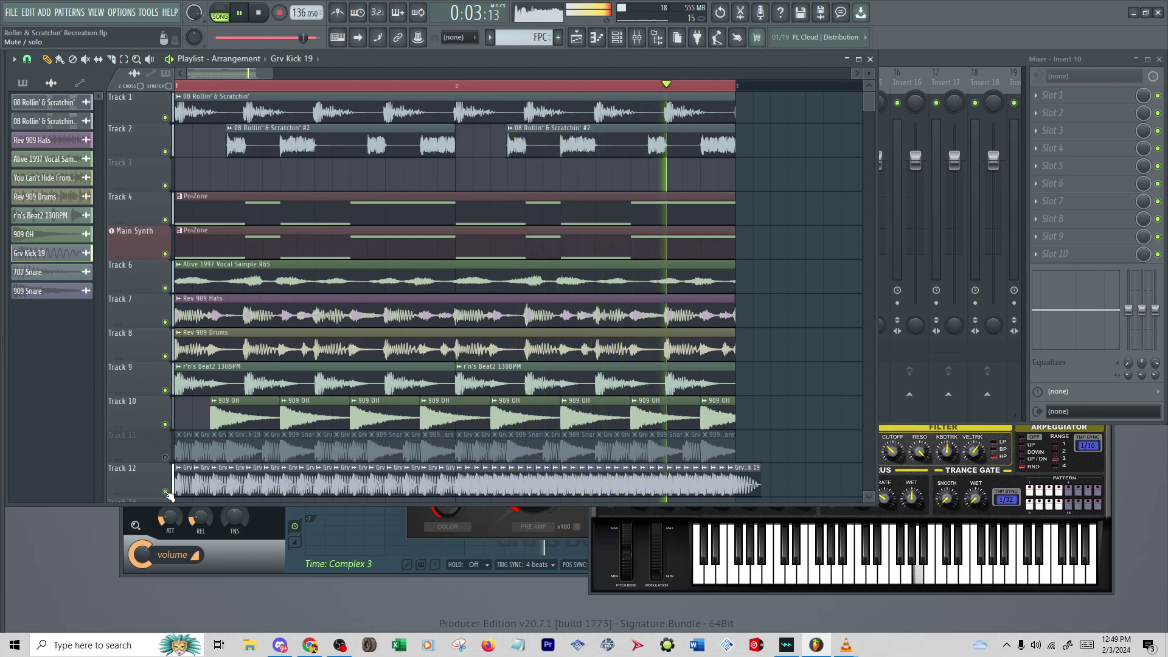
pyautogui.click(165, 491)
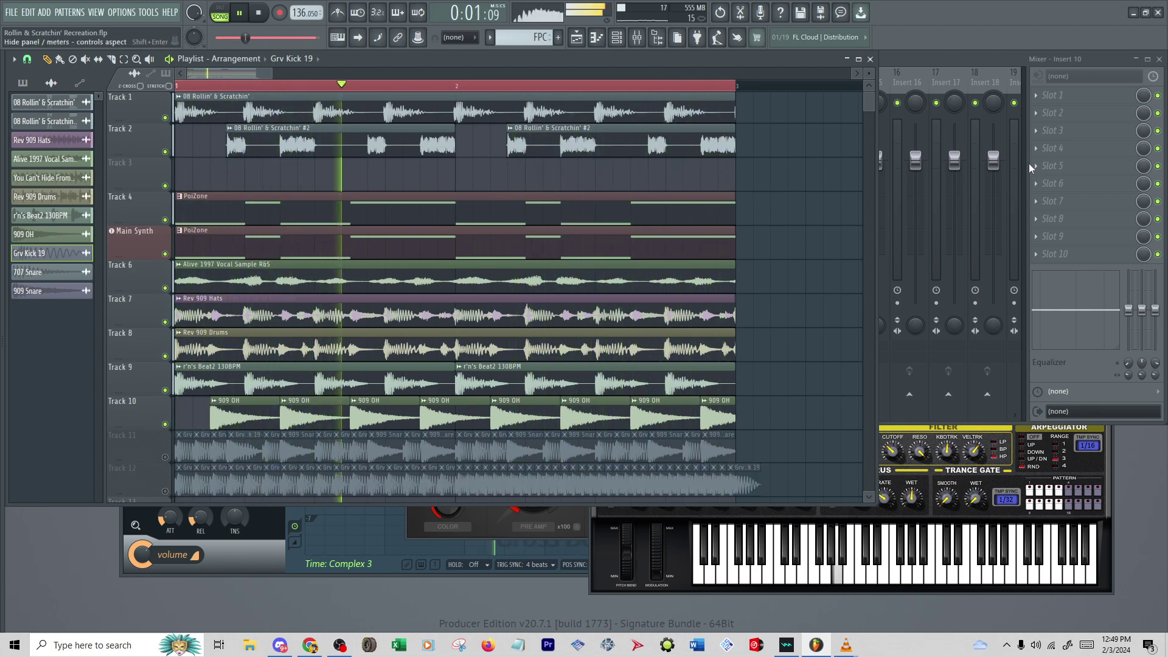
# Rebalance the mixer by pulling Vocal Sample almost to silence, lowering Insert 10 to about -17 dB and unmuting the Kick
pyautogui.click(962, 65)
pyautogui.click(565, 216)
pyautogui.moveTo(565, 202); pyautogui.dragTo(565, 297)
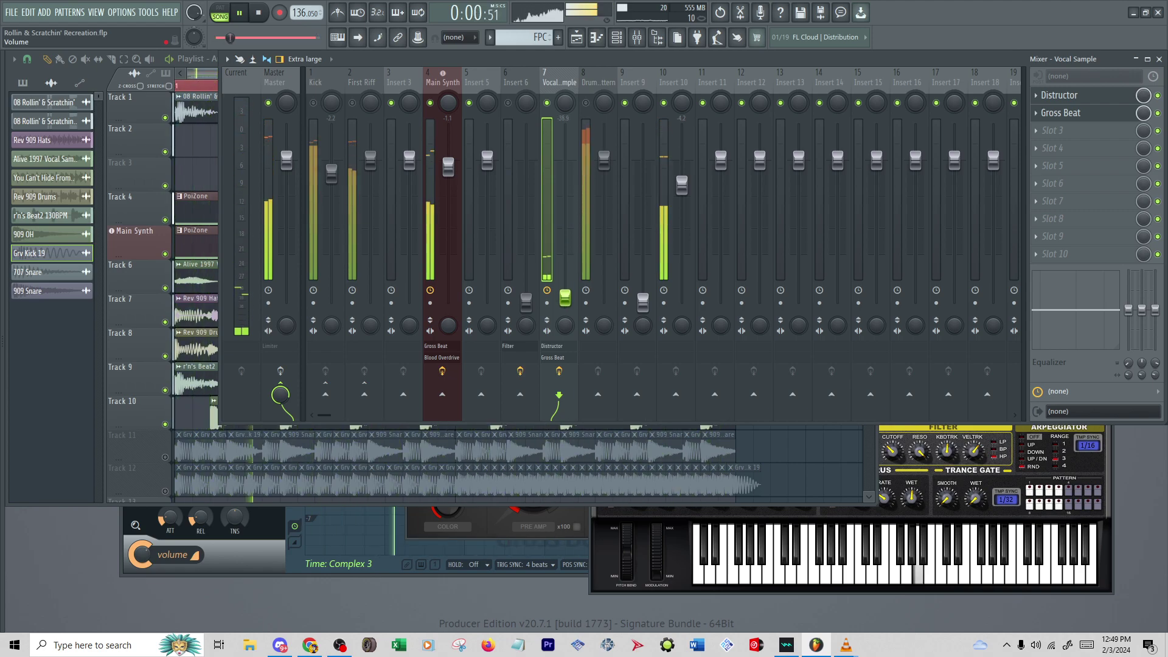
pyautogui.moveTo(684, 194); pyautogui.dragTo(682, 250)
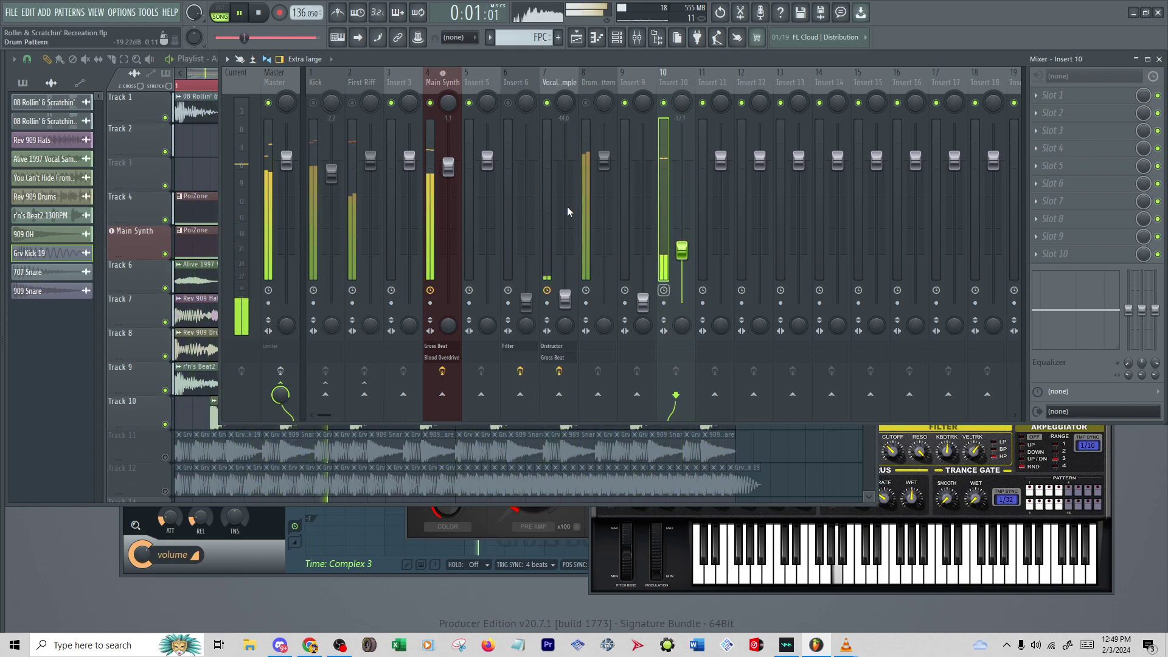
pyautogui.click(314, 104)
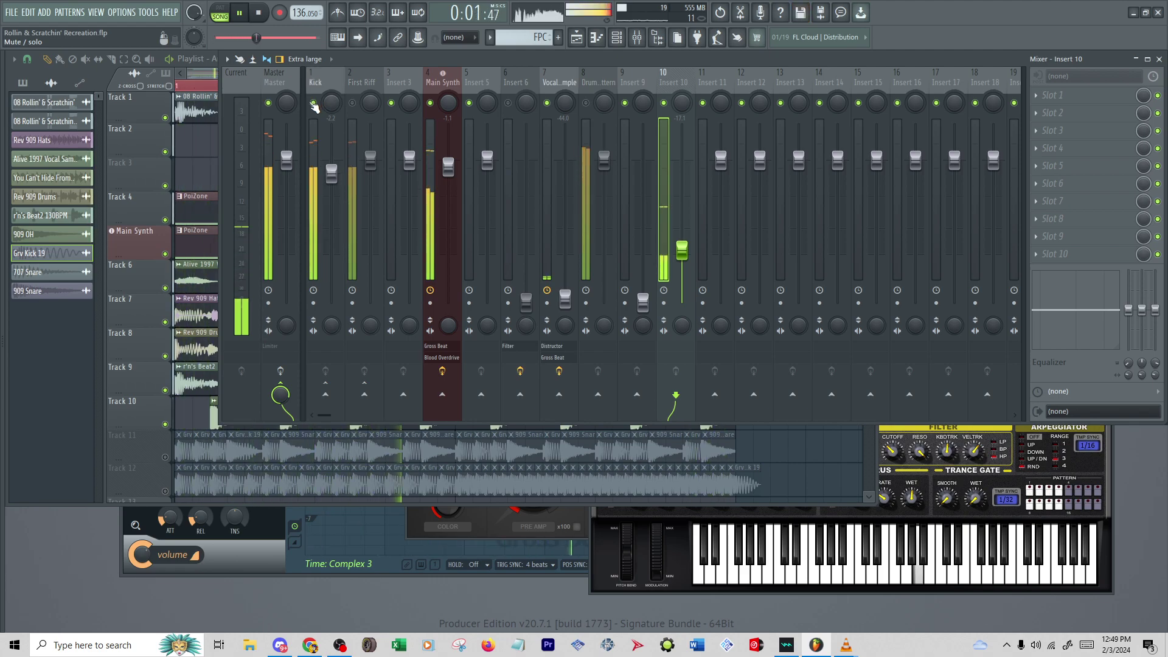
# Raise PoiZone's envelope amount to 79% and sweep the filter cutoff up to about 47% and down to 15%
pyautogui.click(1095, 429)
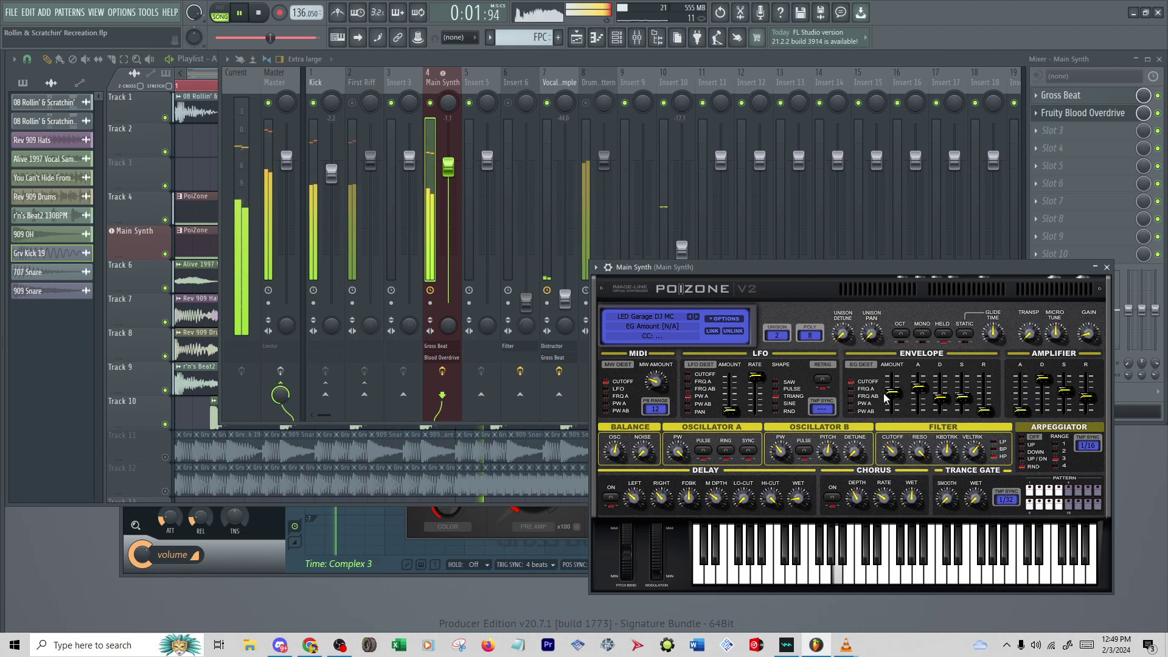
pyautogui.moveTo(892, 386); pyautogui.dragTo(893, 379)
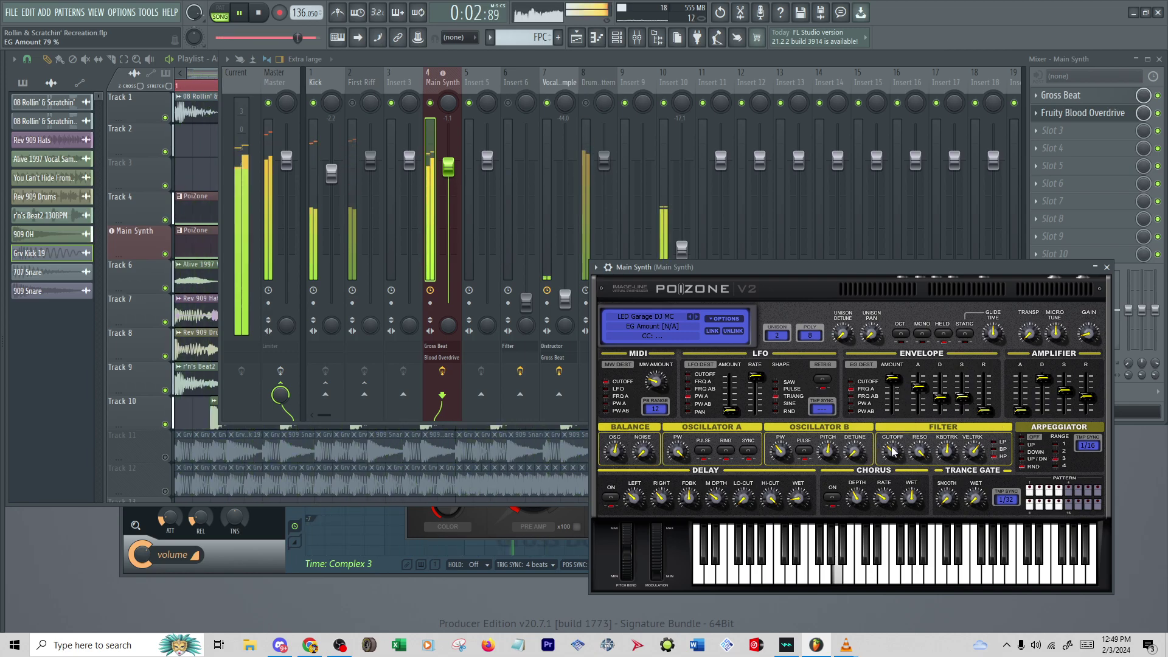
pyautogui.moveTo(893, 451); pyautogui.dragTo(892, 446)
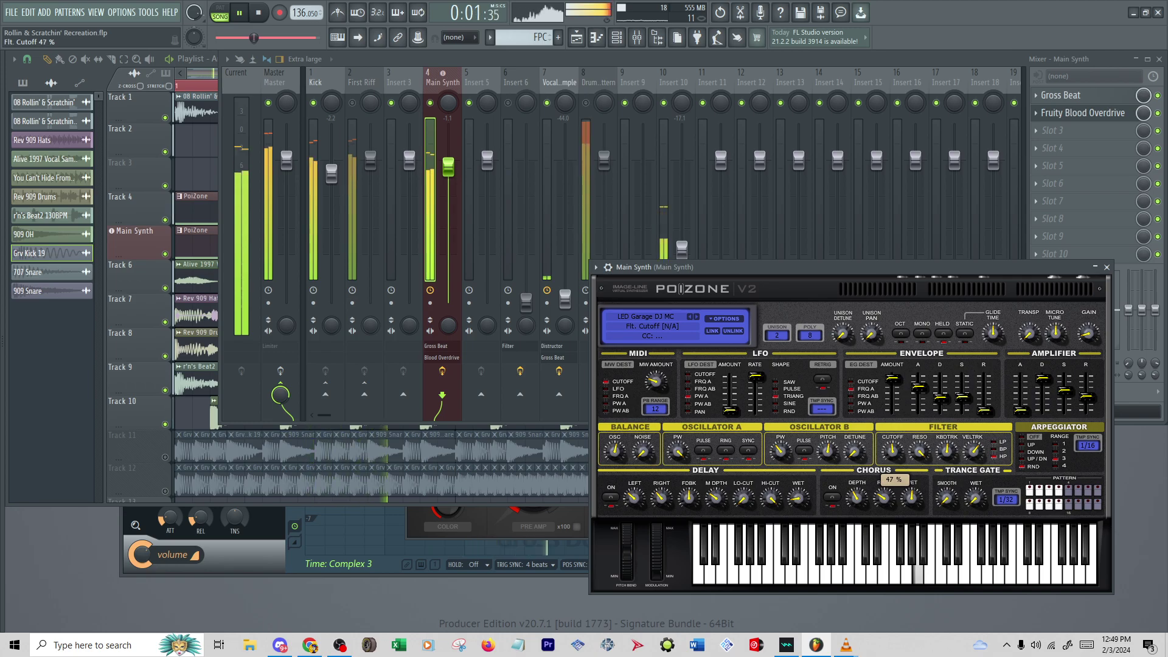
pyautogui.moveTo(893, 450); pyautogui.dragTo(892, 456)
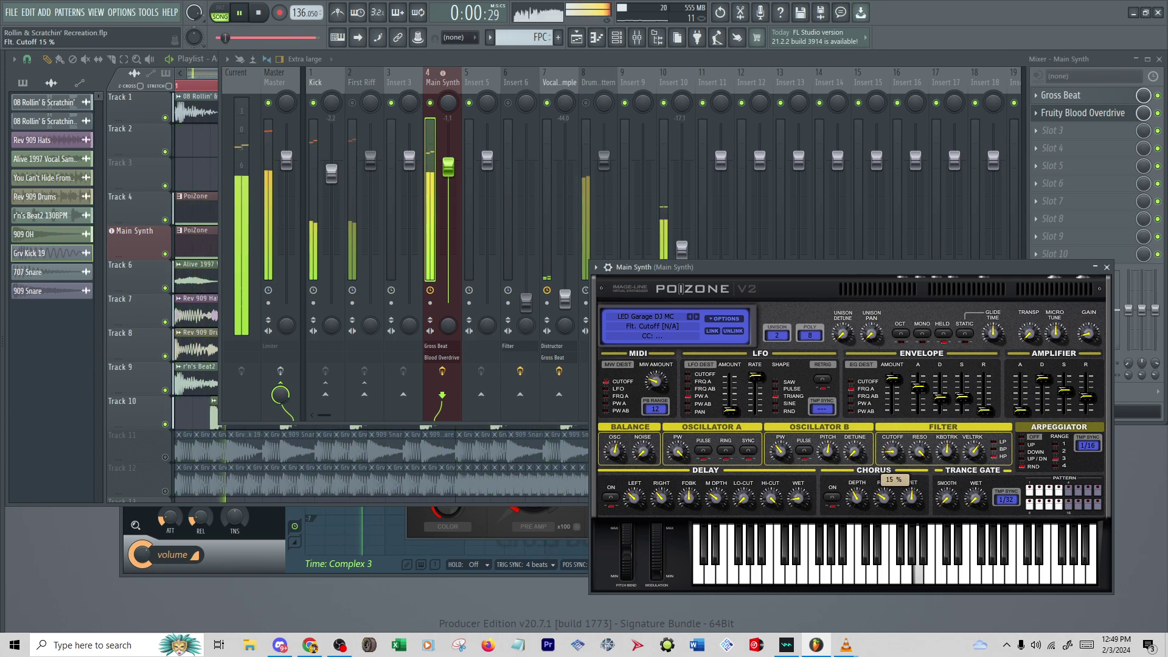
pyautogui.click(1142, 99)
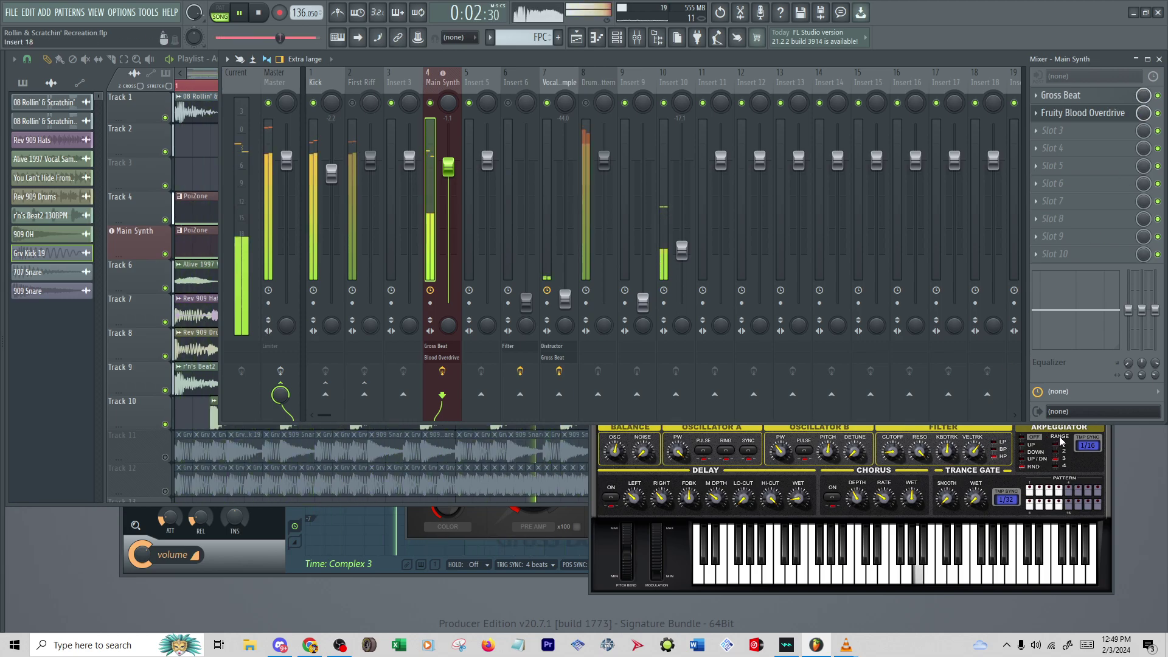
# Set PoiZone's filter resonance to 100%, and vary the pulse widths to 16% for oscillator A and 17% for oscillator B
pyautogui.click(920, 451)
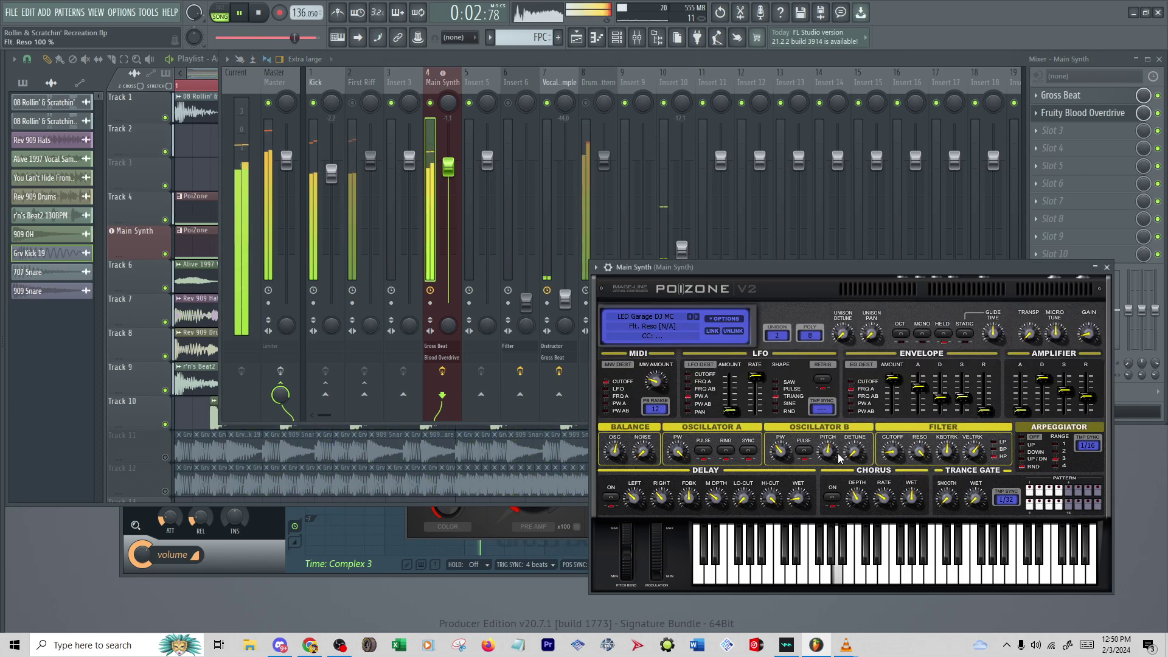
pyautogui.moveTo(835, 457); pyautogui.dragTo(835, 454)
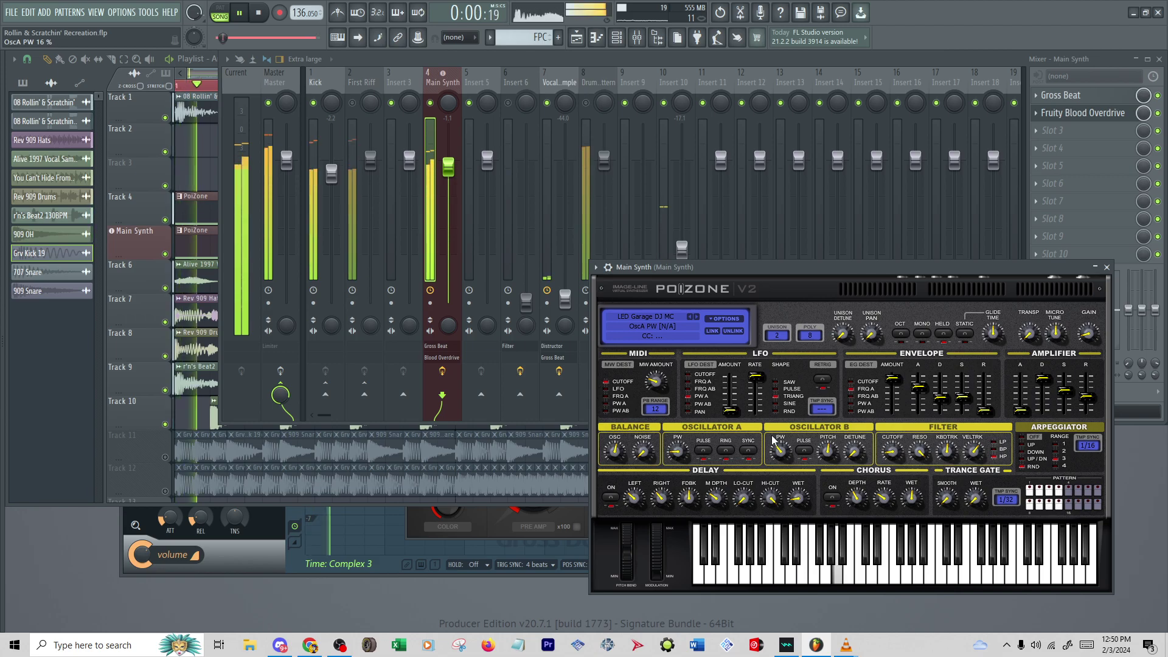
pyautogui.moveTo(780, 451); pyautogui.dragTo(780, 445)
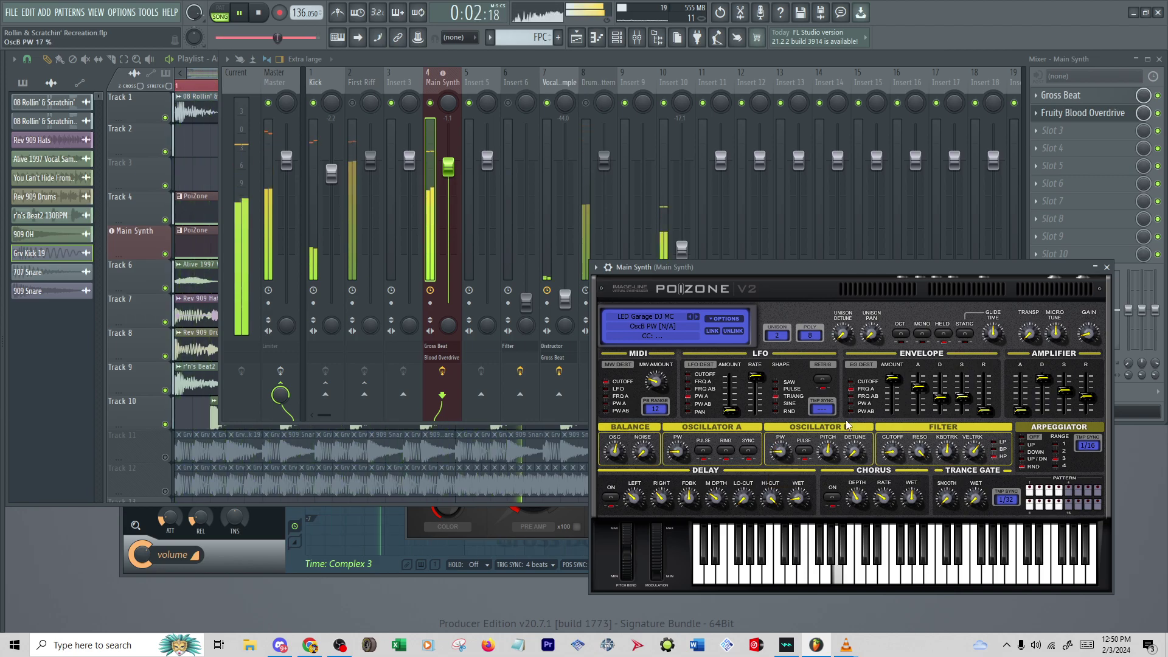
# Sweep PoiZone's filter cutoff between 11% and 16%, and reduce oscillator B's pulse width to 9%
pyautogui.moveTo(892, 450); pyautogui.dragTo(893, 445)
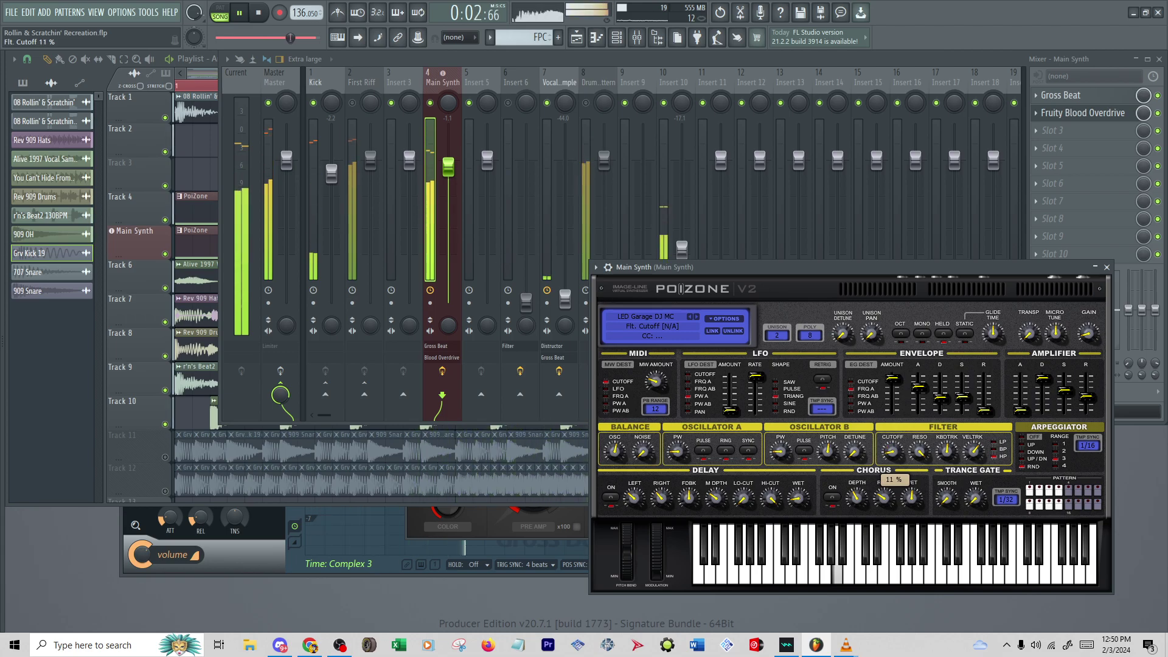
pyautogui.moveTo(893, 452); pyautogui.dragTo(892, 450)
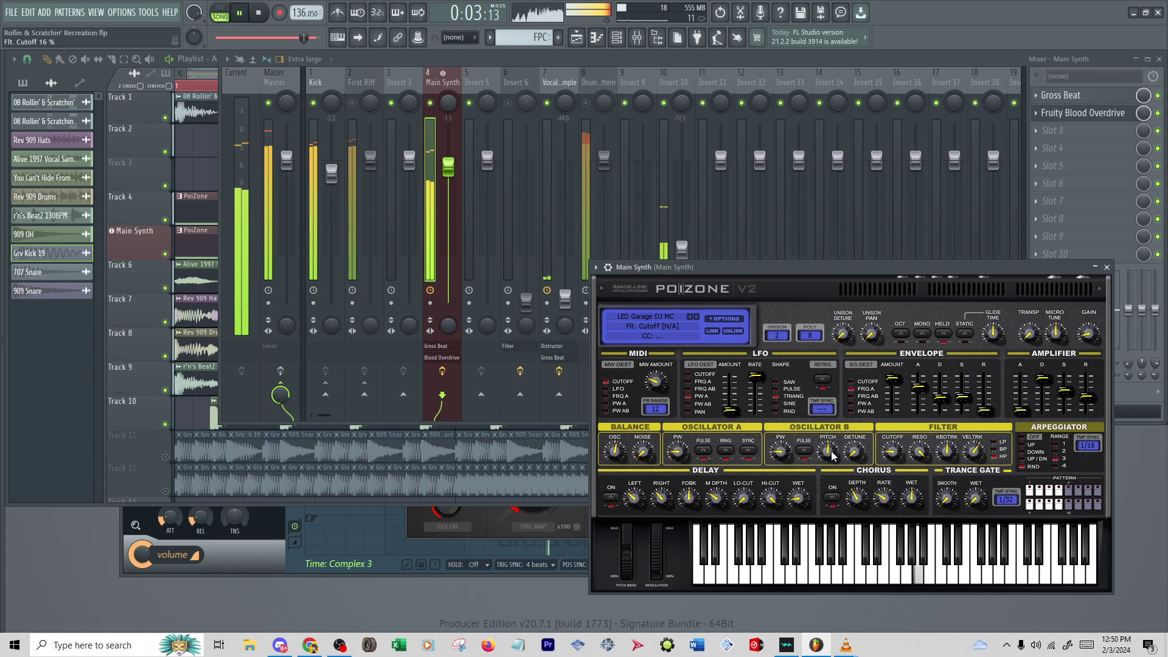
pyautogui.moveTo(779, 450); pyautogui.dragTo(780, 448)
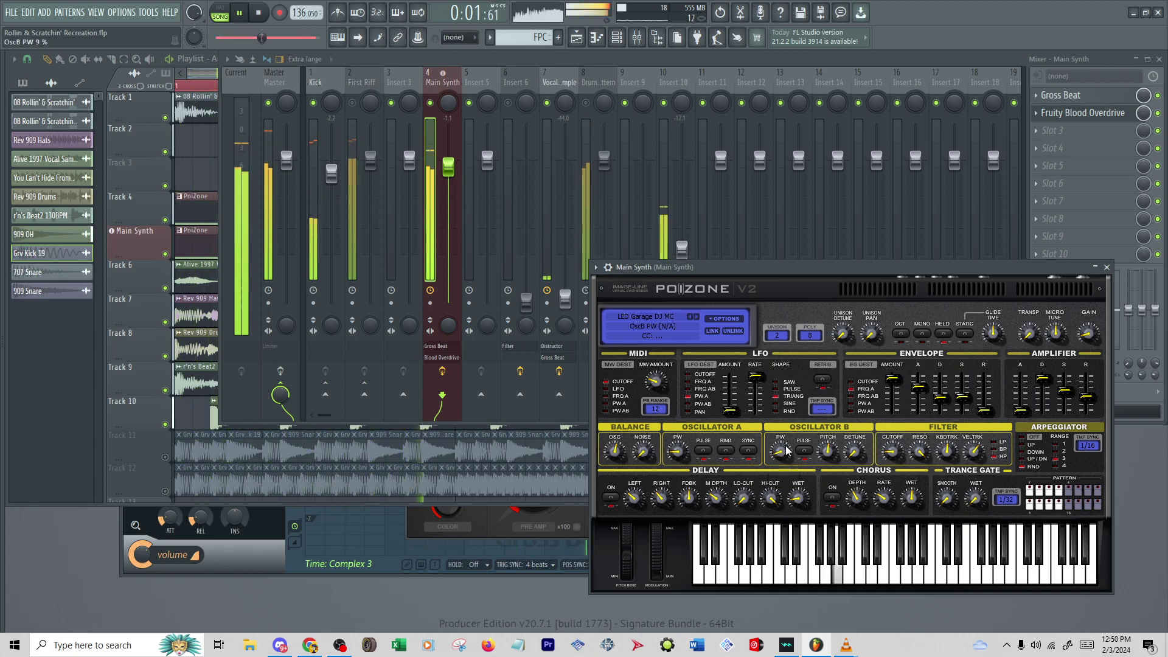
# Bring Vocal Sample gradually up to 0 dB and lower Main Synth to about -4.4 dB
pyautogui.moveTo(565, 297); pyautogui.dragTo(565, 271)
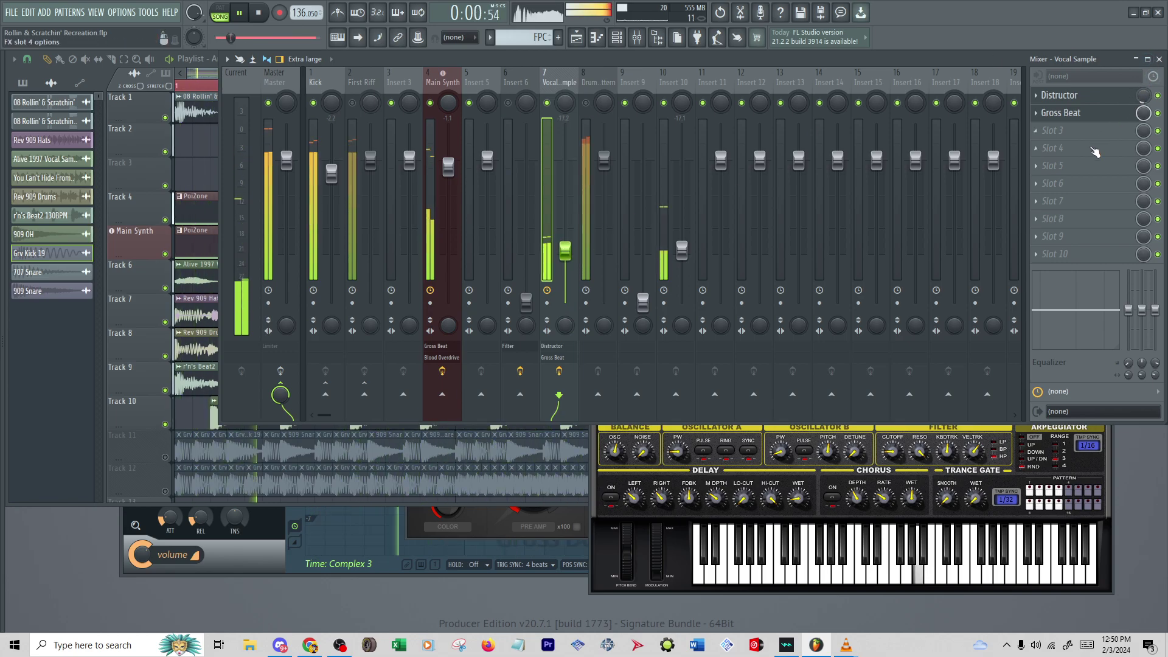
pyautogui.scroll(2, 562, 250)
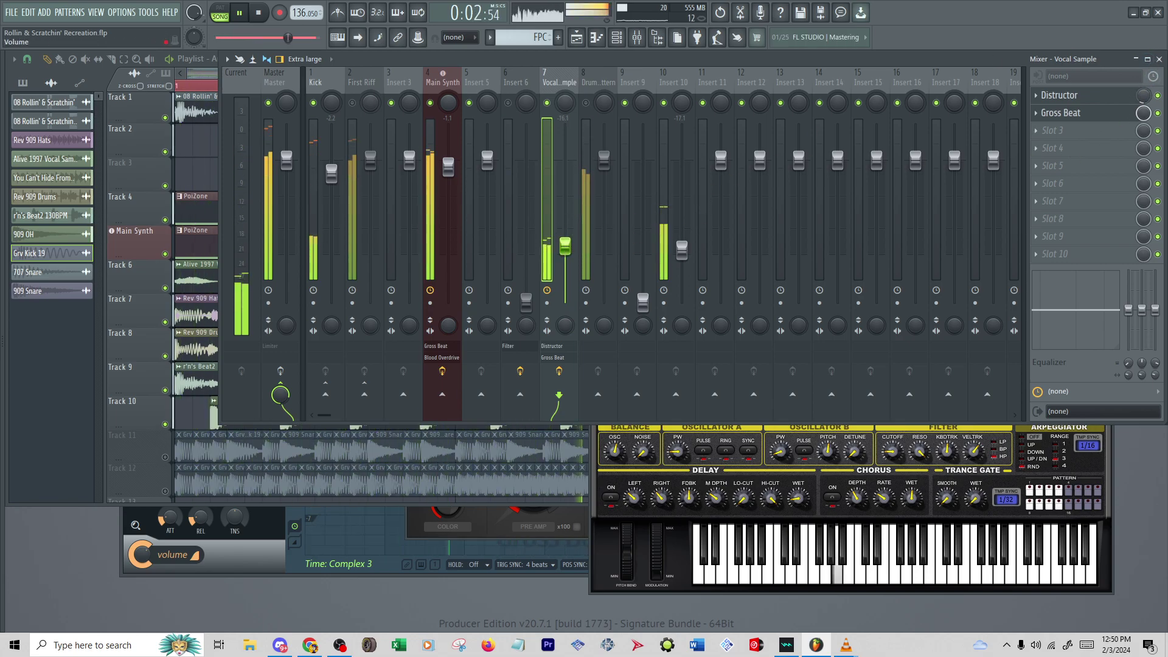
pyautogui.scroll(4, 565, 219)
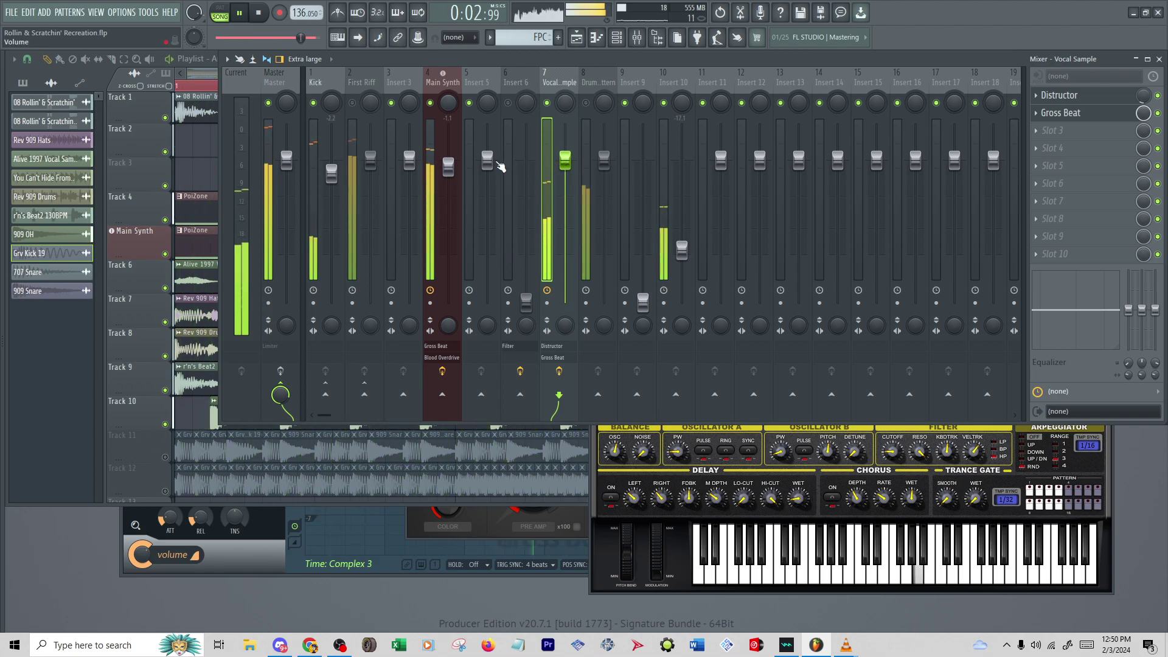
pyautogui.moveTo(448, 163); pyautogui.dragTo(448, 173)
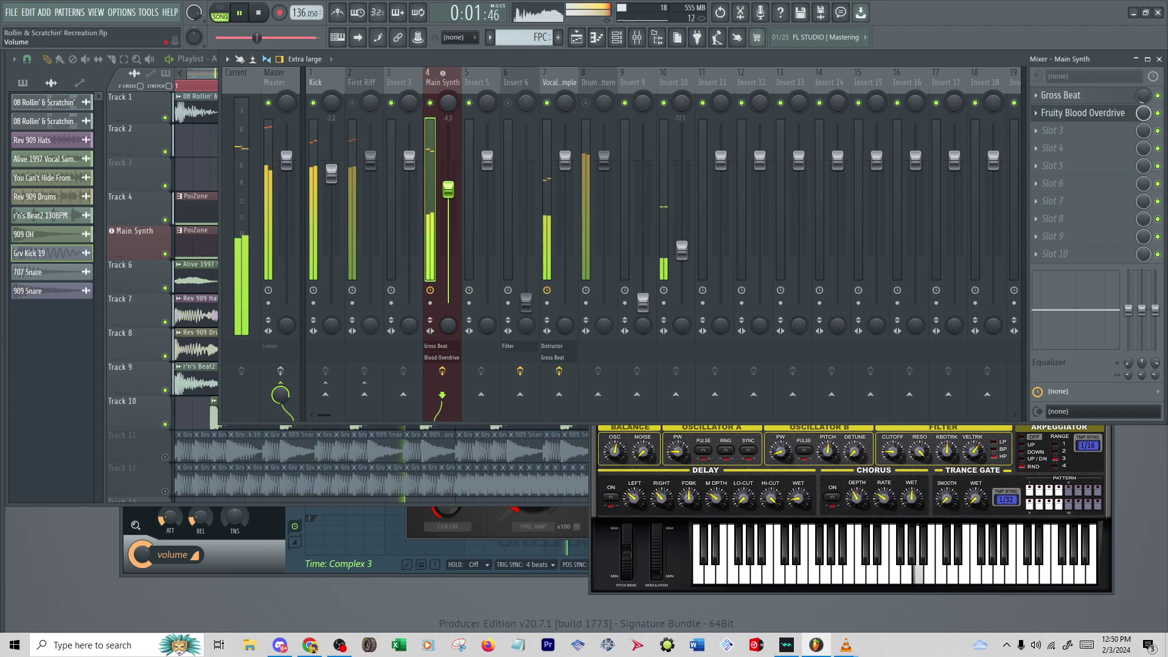
# Push Vocal Sample slightly above 0 dB and manipulate its Gross Beat Complex 3 time effect with the XY pad
pyautogui.click(372, 549)
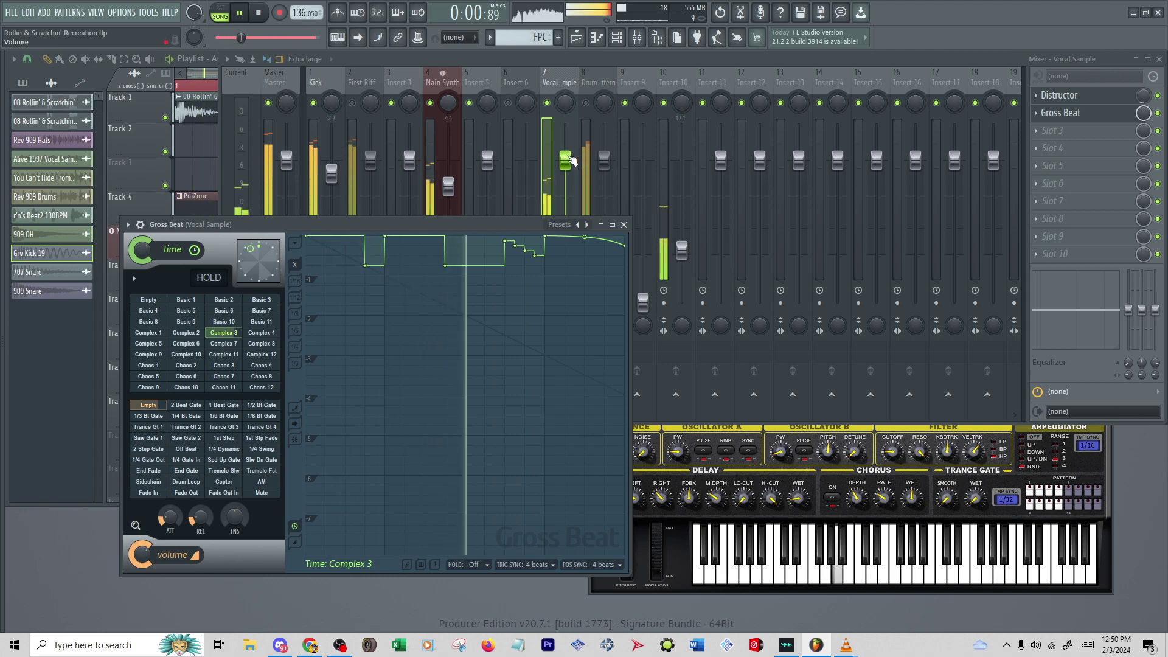
pyautogui.moveTo(572, 161); pyautogui.dragTo(572, 153)
pyautogui.click(224, 333)
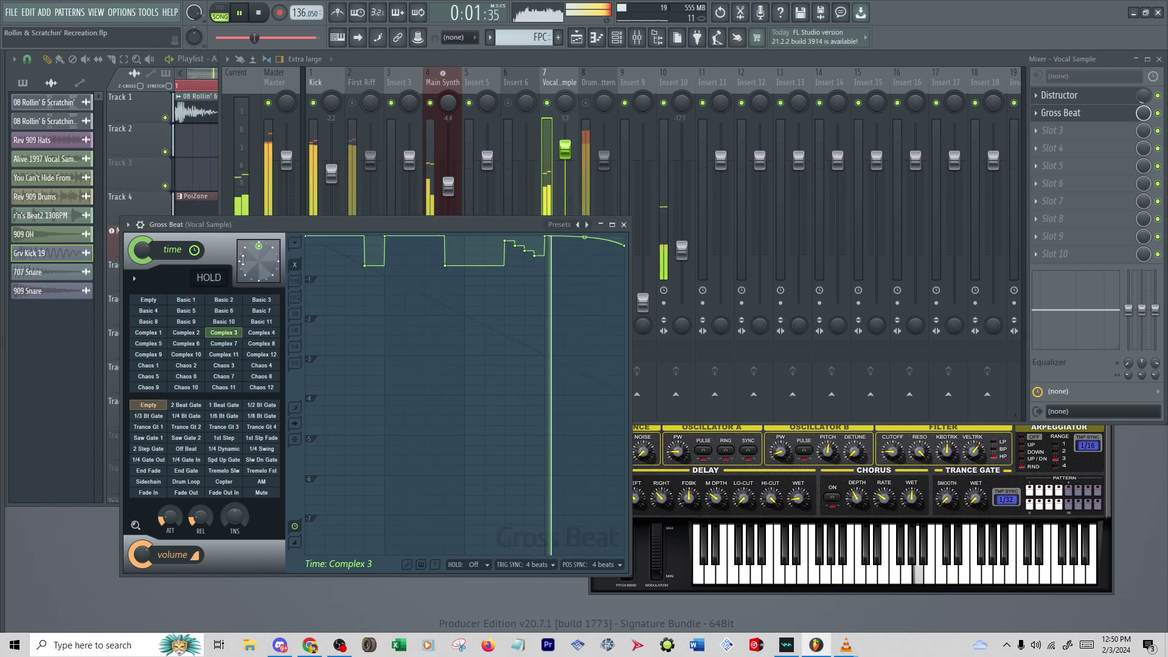
pyautogui.moveTo(263, 267); pyautogui.dragTo(263, 251)
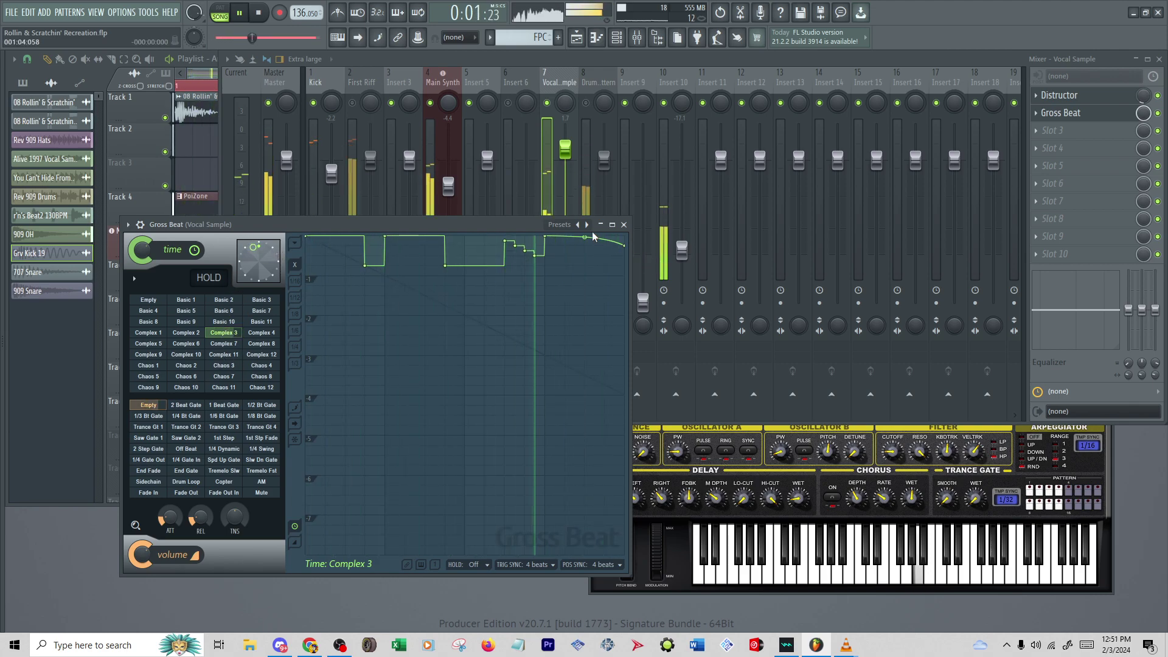
pyautogui.moveTo(593, 228); pyautogui.dragTo(594, 233)
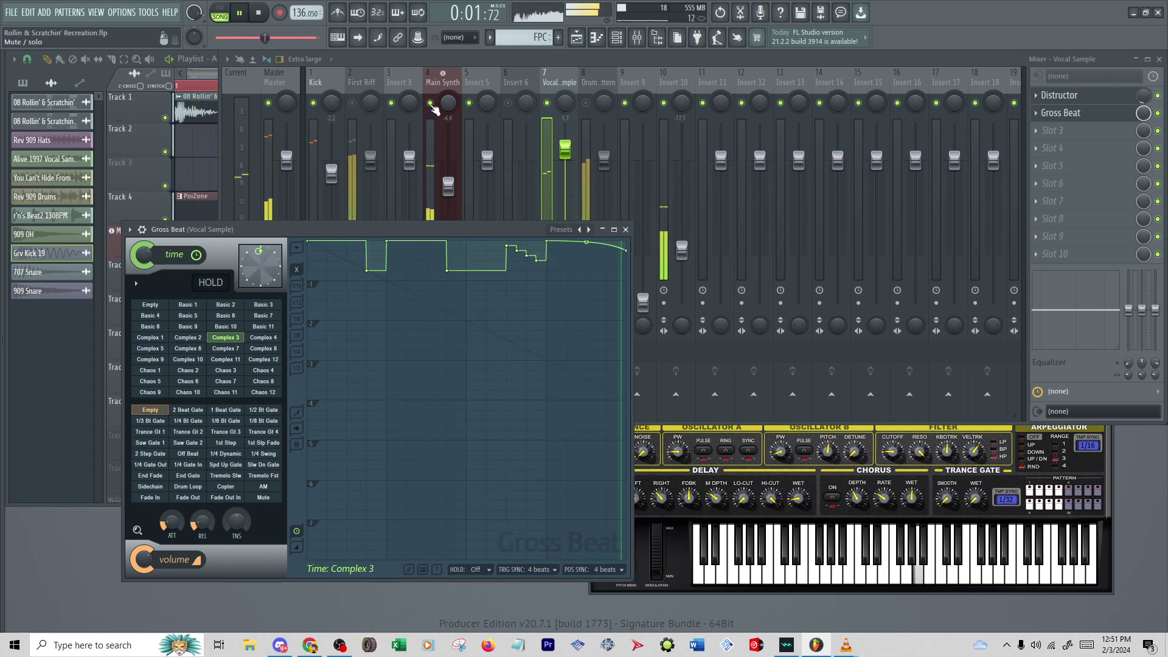
# Swap the drums in the mixer by muting the Kick and unmuting Drum Pattern, keeping Main Synth on
pyautogui.click(428, 162)
pyautogui.click(430, 103)
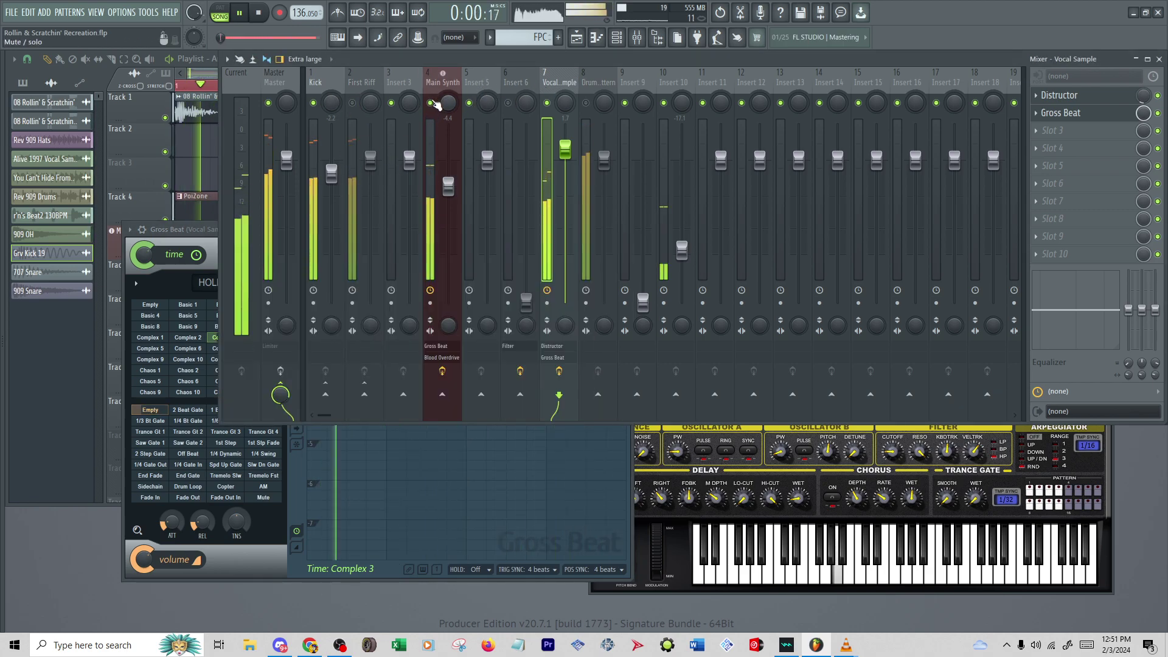
pyautogui.click(314, 103)
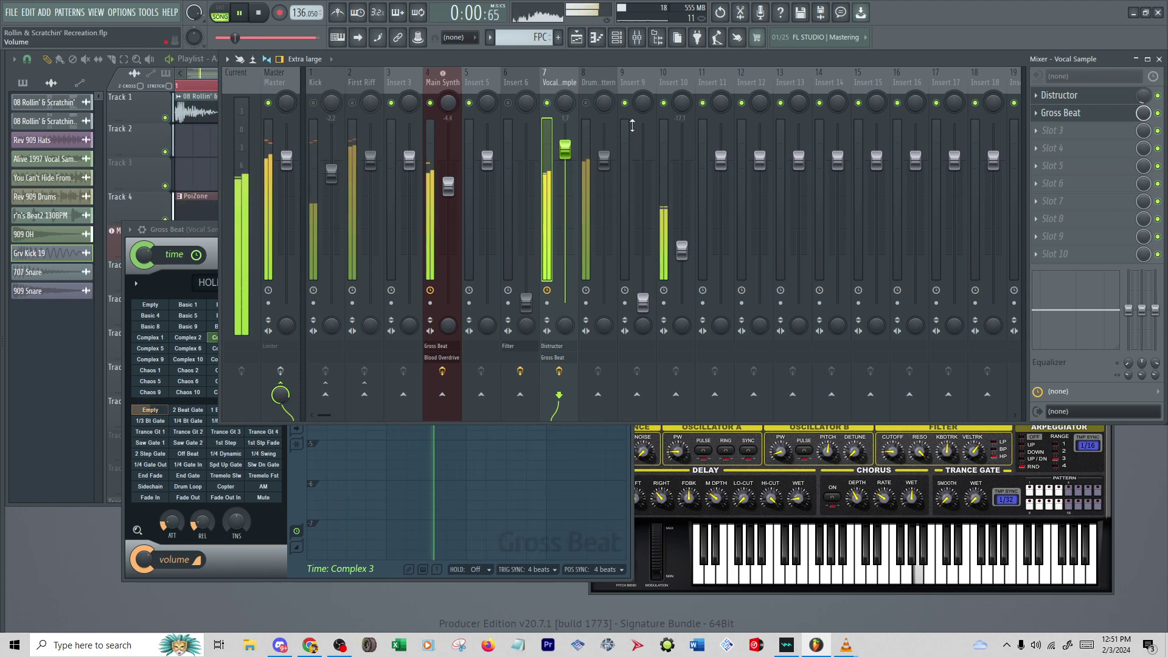
pyautogui.click(586, 103)
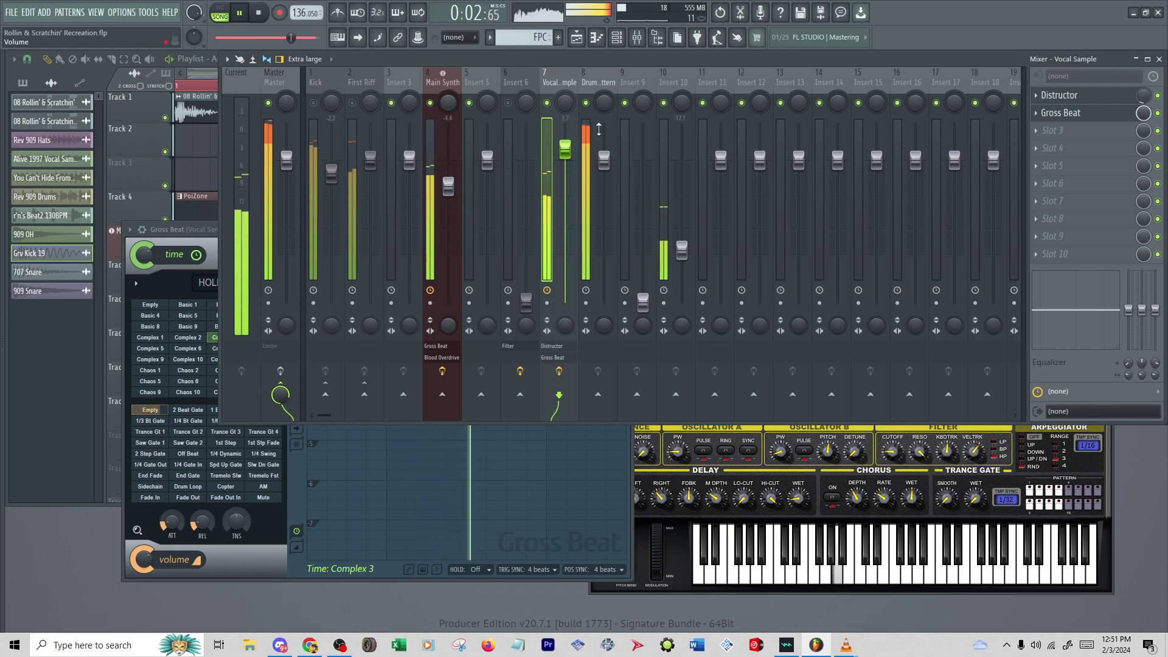
# Lower Drum Pattern to about -2.6 dB, fade Insert 10 out completely, and select the Vocal Sample channel
pyautogui.moveTo(605, 160); pyautogui.dragTo(604, 170)
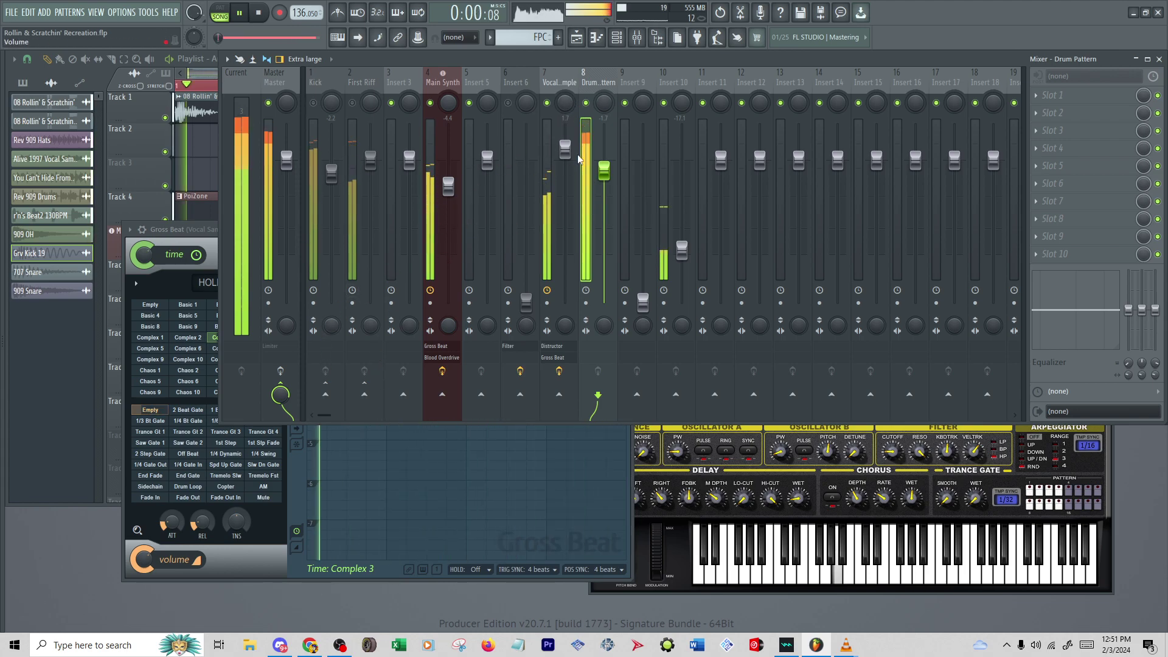
pyautogui.moveTo(604, 171); pyautogui.dragTo(605, 176)
pyautogui.moveTo(689, 229); pyautogui.dragTo(682, 303)
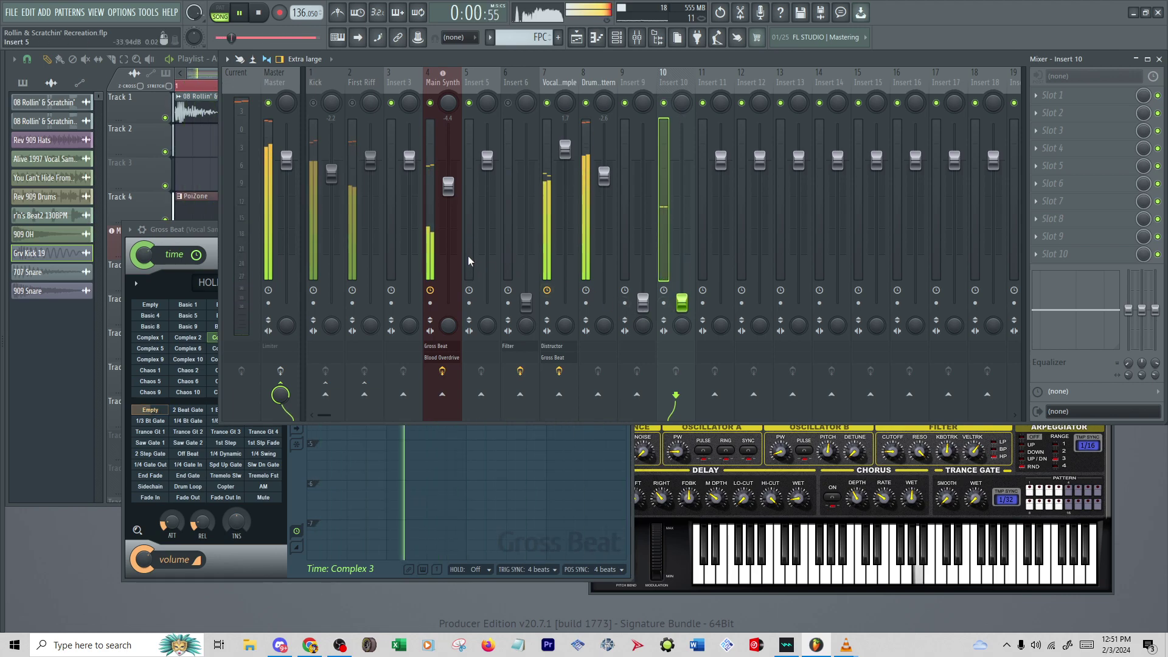
pyautogui.click(565, 149)
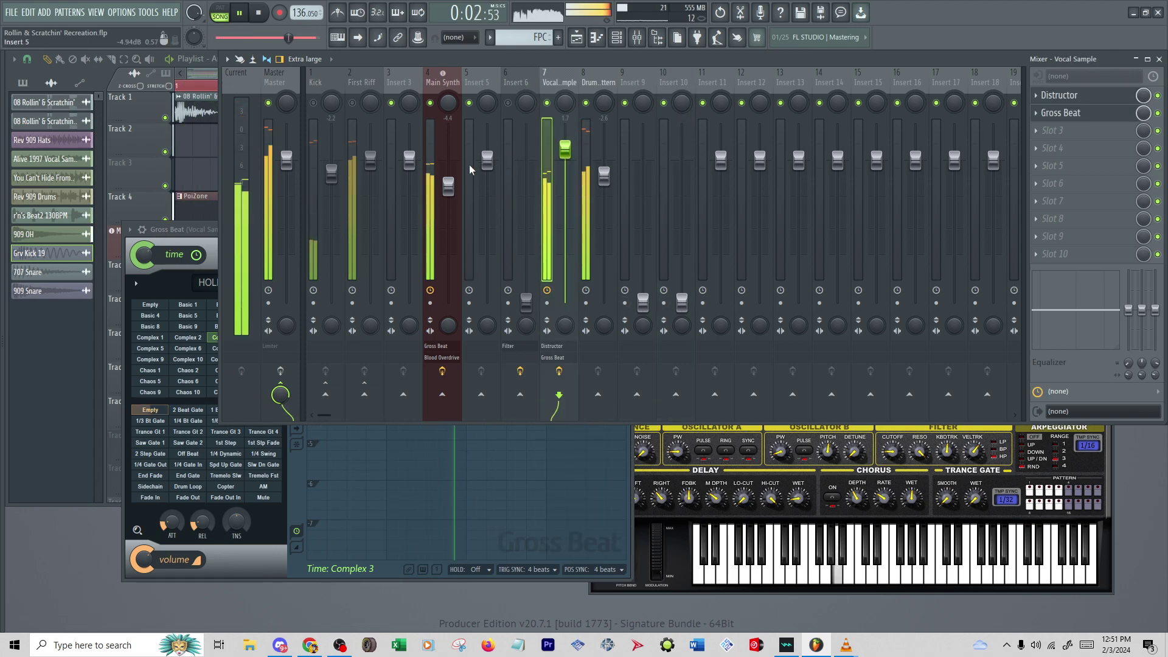
# Lower Main Synth to about -7.9 dB and set the PoiZone trance gate smoothing to 0%
pyautogui.moveTo(448, 186); pyautogui.dragTo(447, 196)
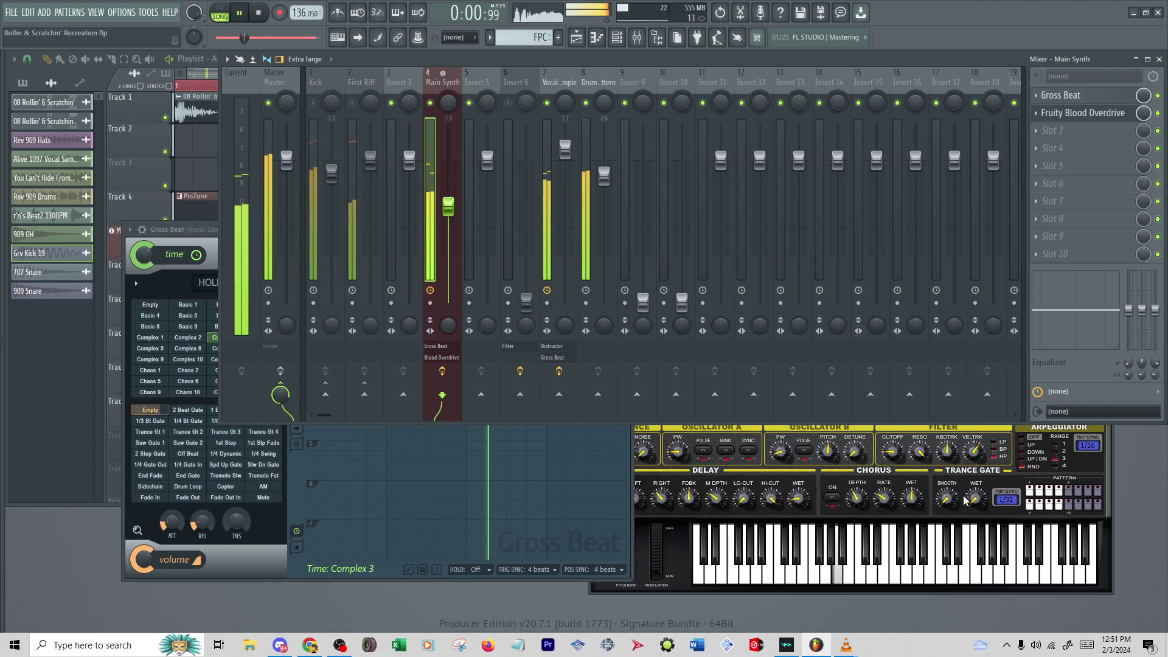
pyautogui.moveTo(946, 498); pyautogui.dragTo(947, 495)
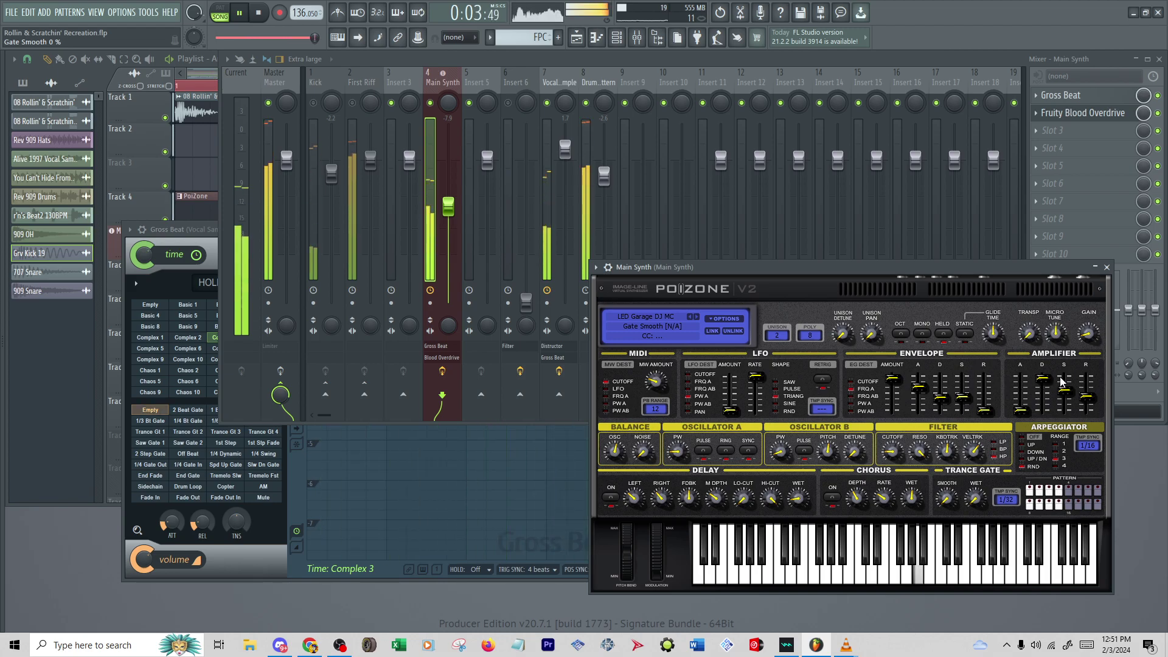
pyautogui.click(1023, 405)
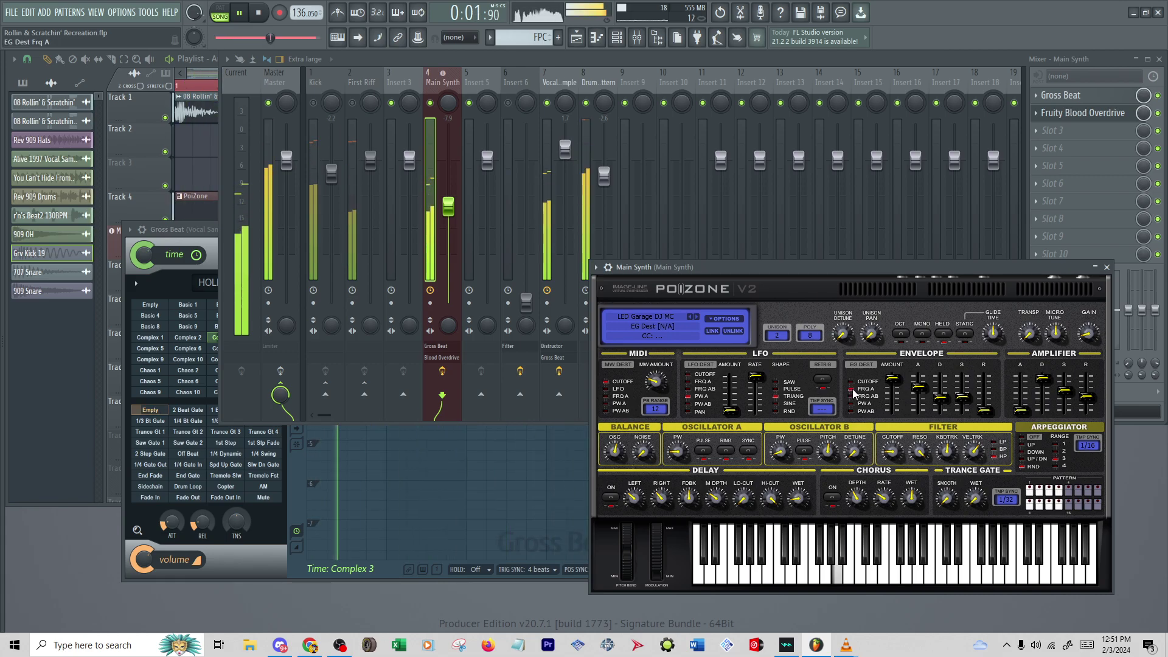
# Set PoiZone's arpeggiator tempo sync to 1/32 and lower the envelope amount to about -4% with destination Frq AB
pyautogui.click(1091, 444)
pyautogui.click(1053, 412)
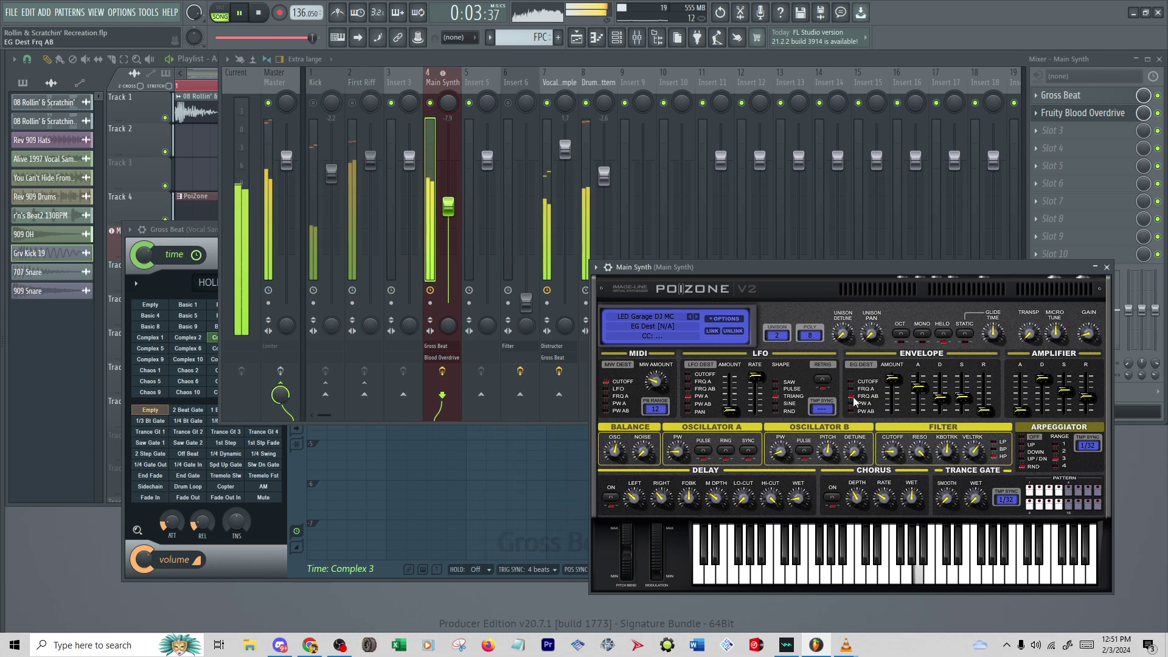
pyautogui.moveTo(893, 379); pyautogui.dragTo(893, 397)
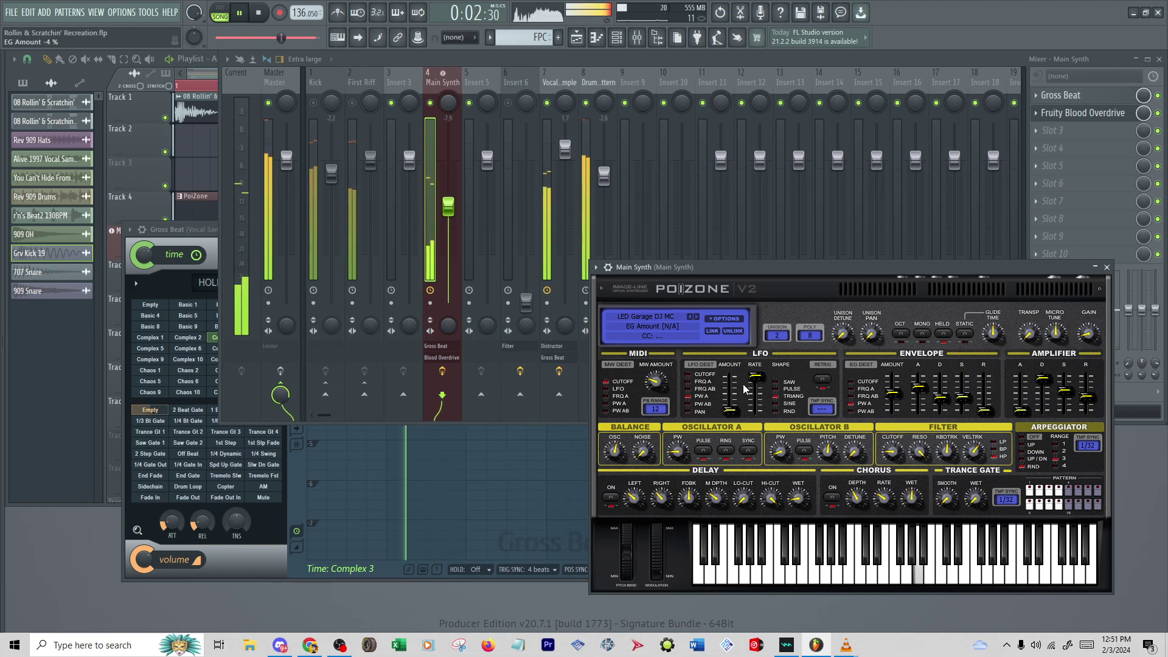
# Raise PoiZone's LFO amount from its minimum through about 23% and route the LFO to PW A
pyautogui.moveTo(730, 402)
pyautogui.mouseDown()
pyautogui.moveTo(730, 393)
pyautogui.moveTo(730, 403)
pyautogui.mouseUp()
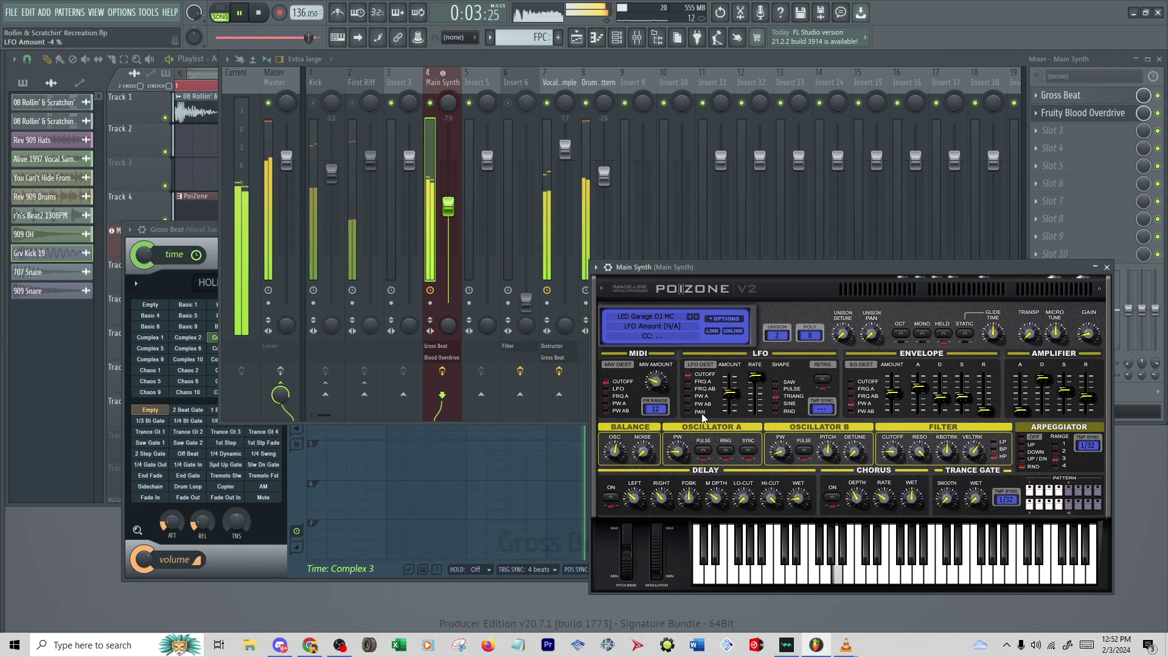
pyautogui.moveTo(740, 403); pyautogui.dragTo(740, 396)
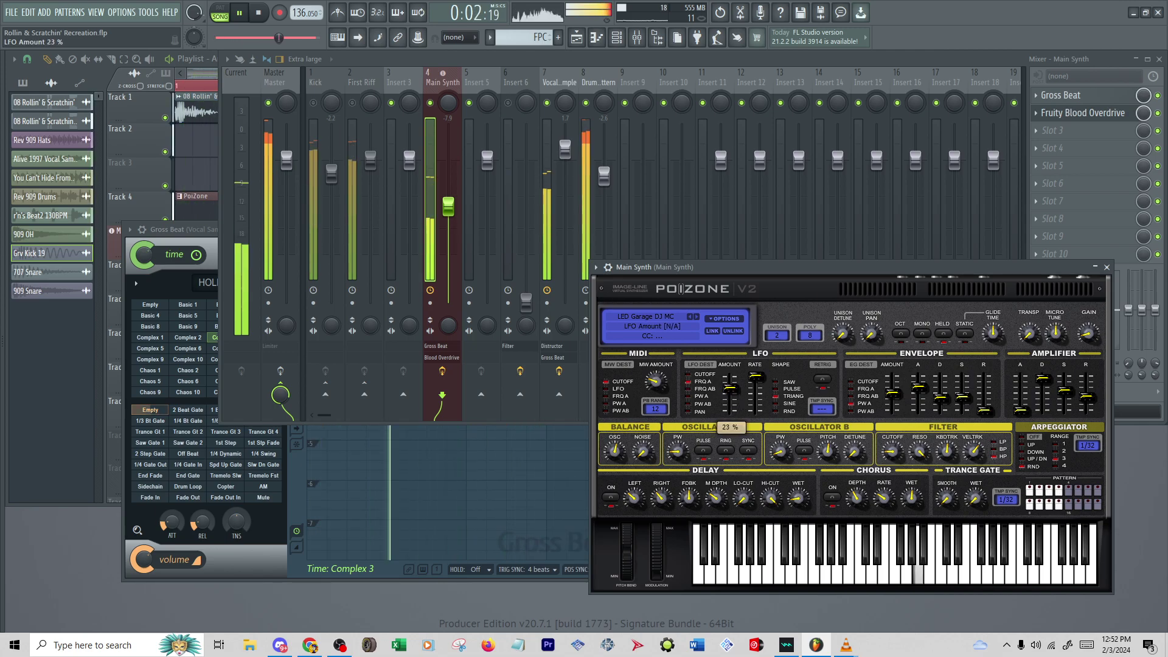
pyautogui.click(692, 395)
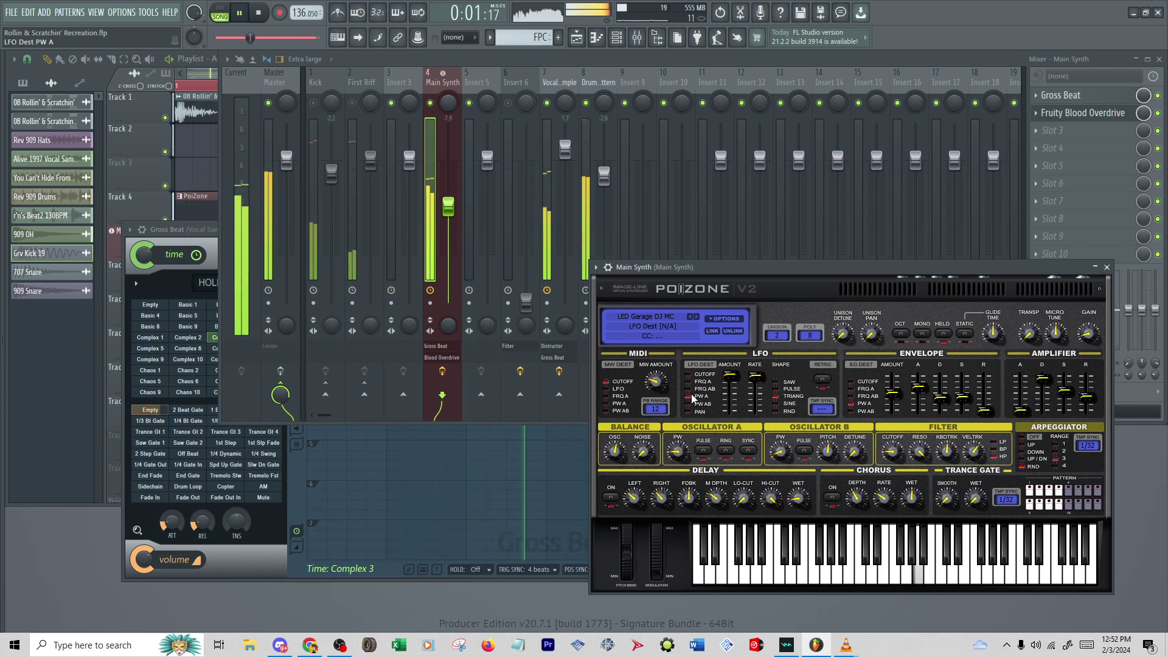
# Mute Main Synth and scratch the Vocal Sample with the XY pad of its Gross Beat effect
pyautogui.click(430, 104)
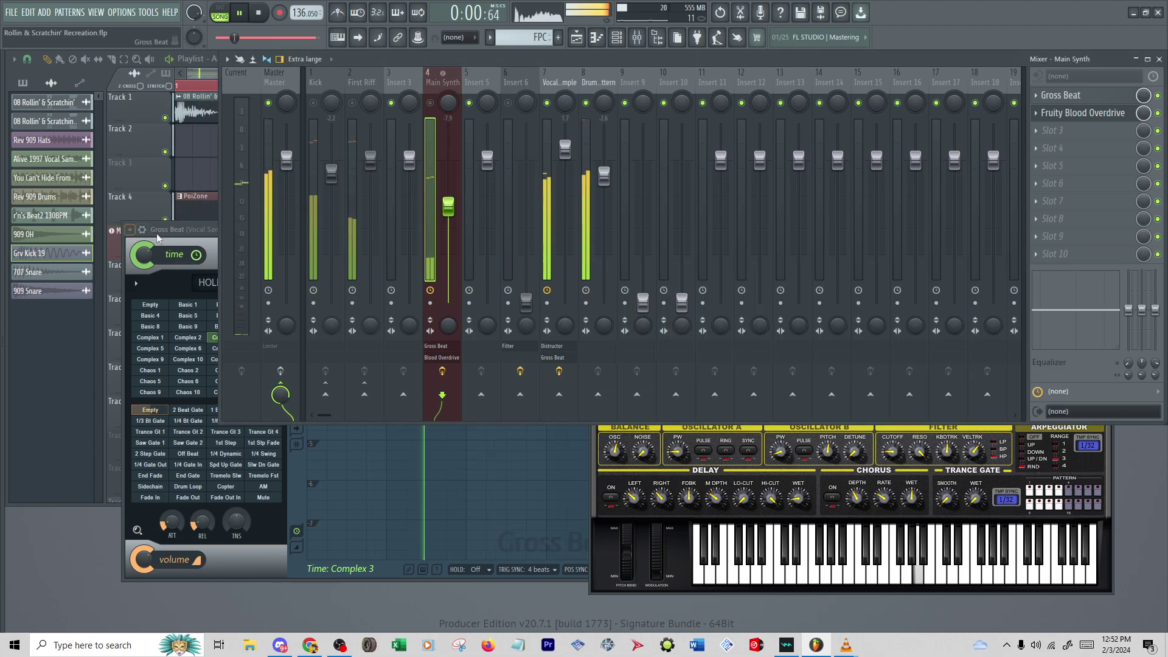
pyautogui.click(155, 231)
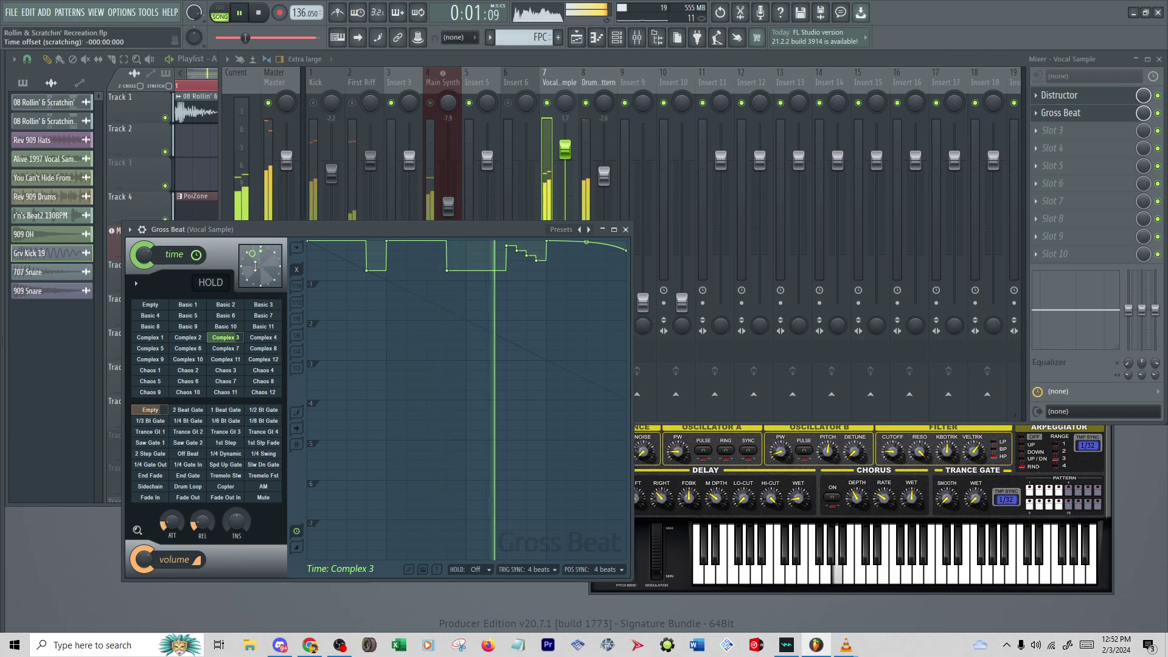
pyautogui.moveTo(261, 260)
pyautogui.mouseDown()
pyautogui.moveTo(249, 262)
pyautogui.moveTo(261, 264)
pyautogui.mouseUp()
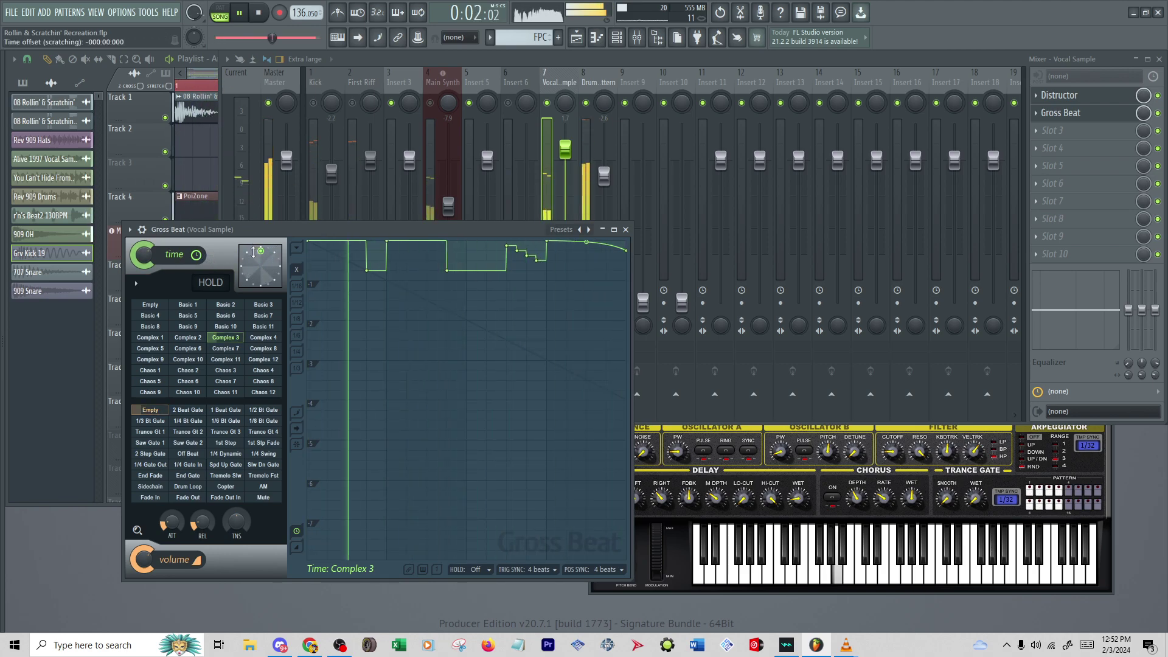
# Switch the Vocal Sample's Gross Beat time slot to Empty, scratch it with the XY pad, and return to Complex 3
pyautogui.click(149, 306)
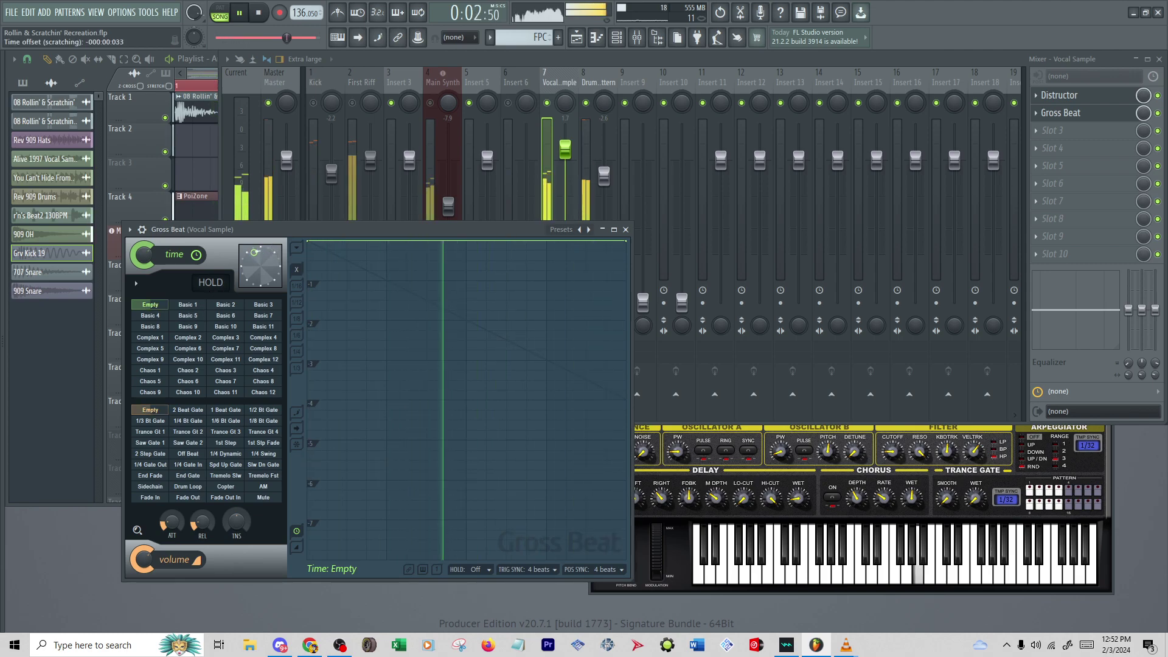
pyautogui.moveTo(271, 250)
pyautogui.mouseDown()
pyautogui.moveTo(271, 261)
pyautogui.moveTo(247, 258)
pyautogui.moveTo(261, 250)
pyautogui.mouseUp()
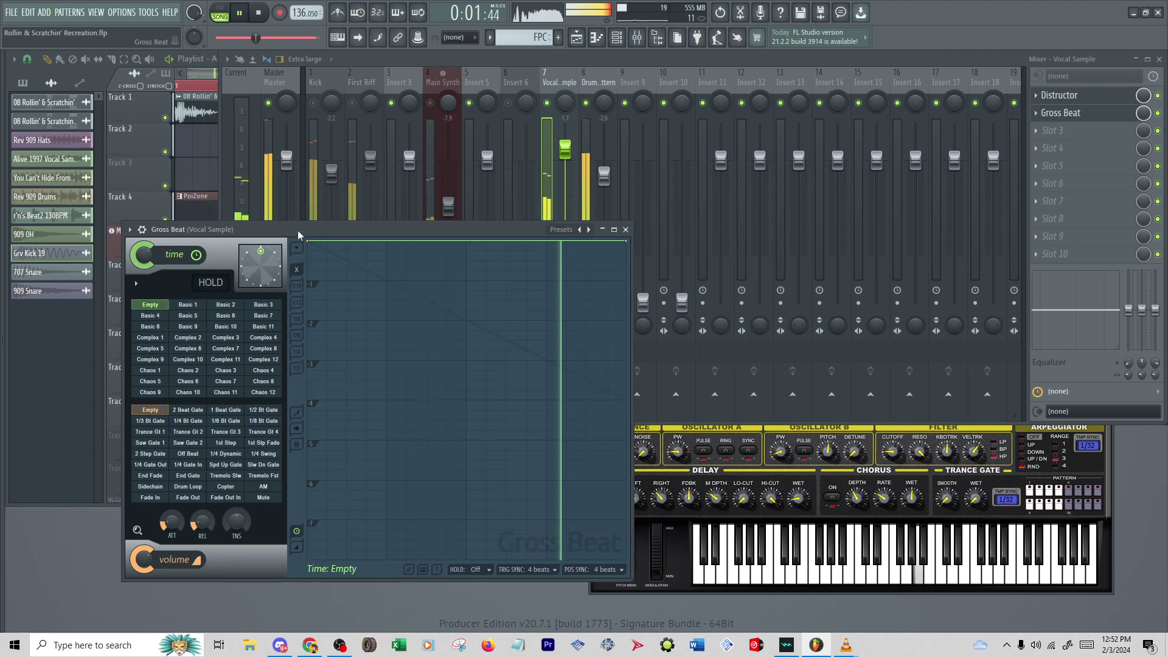
pyautogui.click(235, 340)
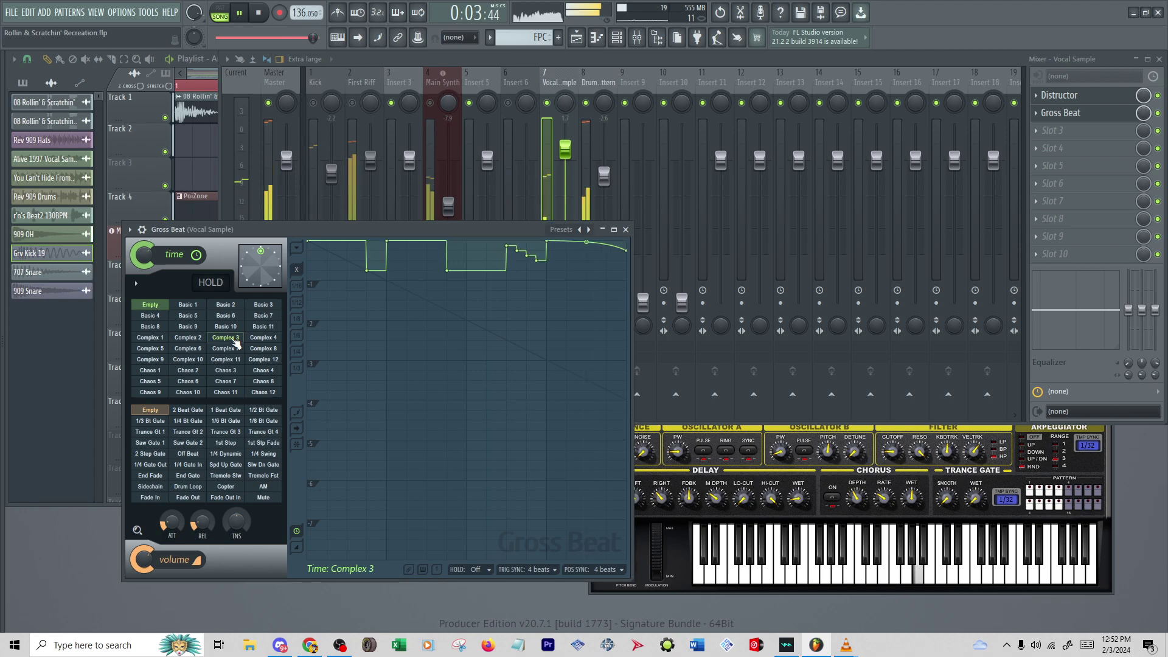
# Cycle Gross Beat's volume gates through Trance Gt 2, Spd Up Gate, 1/4 Bt Gate, Trance Gt 3, 1/2 and 1/8 Bt Gate to Empty, and trigger Hold
pyautogui.click(204, 432)
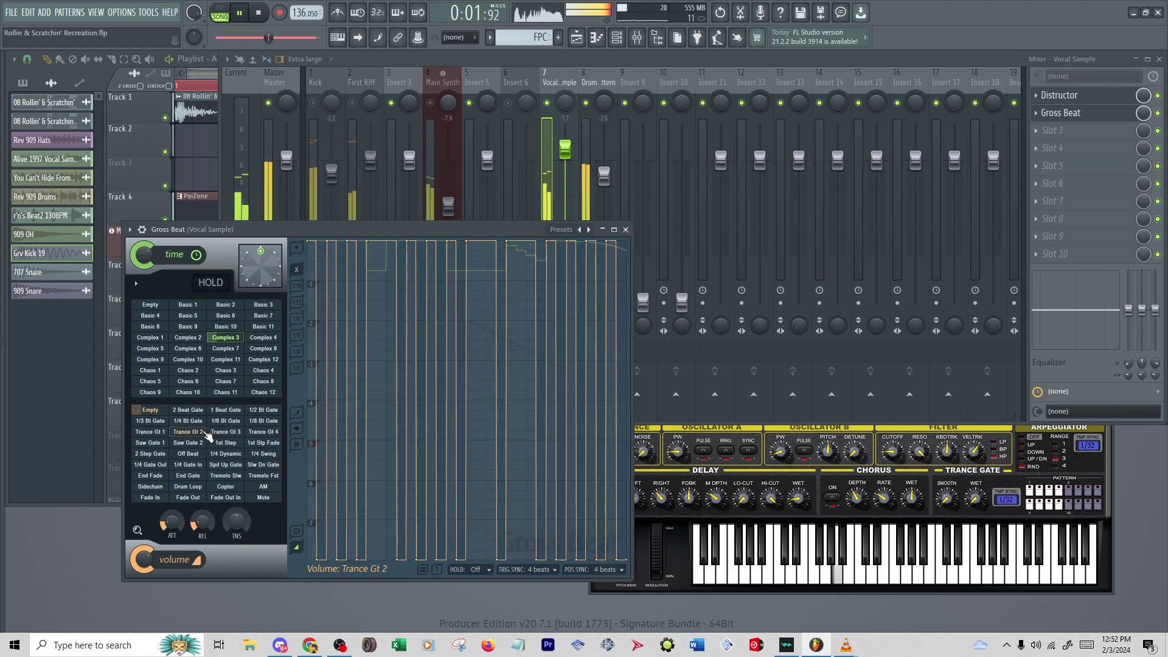
pyautogui.click(224, 465)
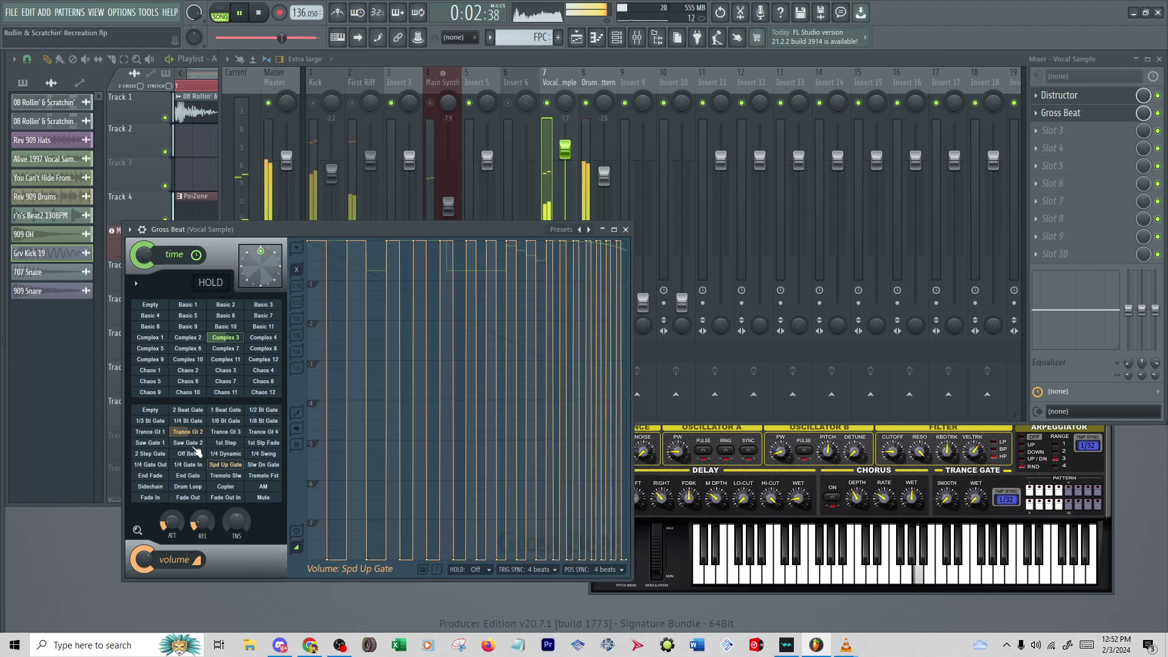
pyautogui.click(192, 430)
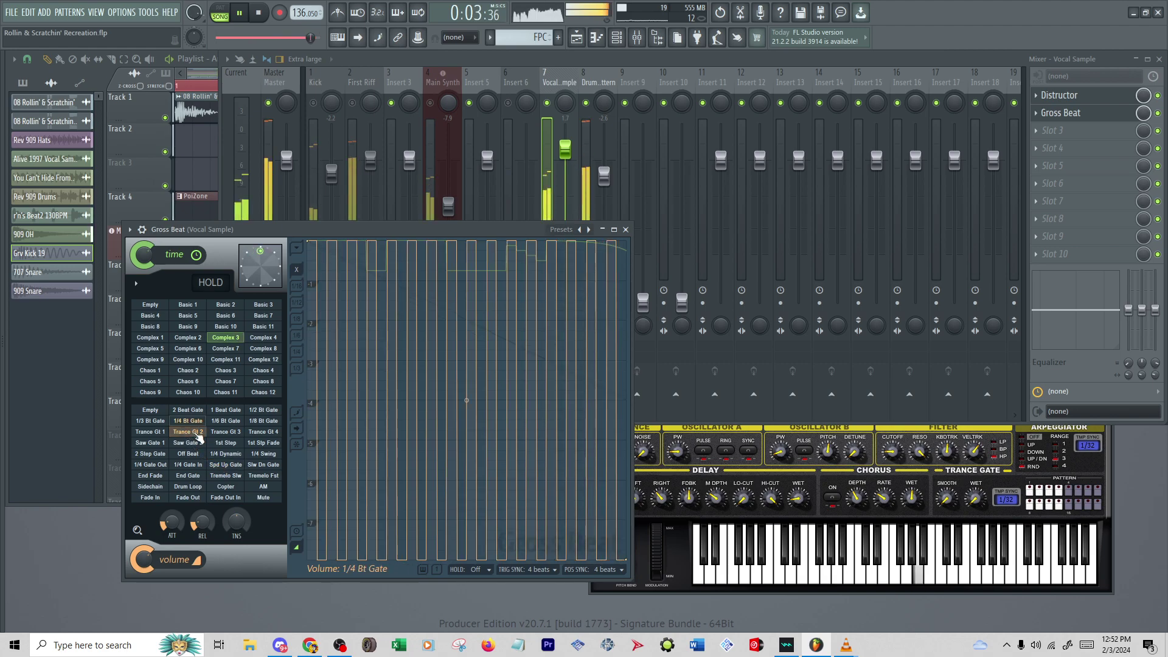
pyautogui.click(241, 432)
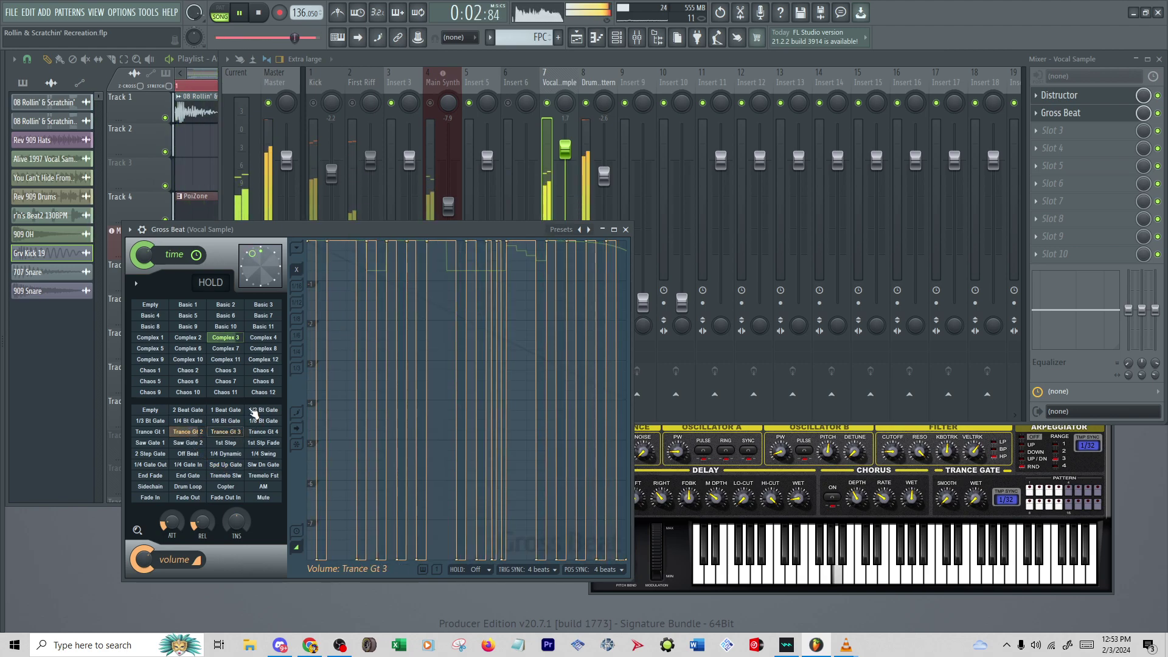
pyautogui.click(256, 411)
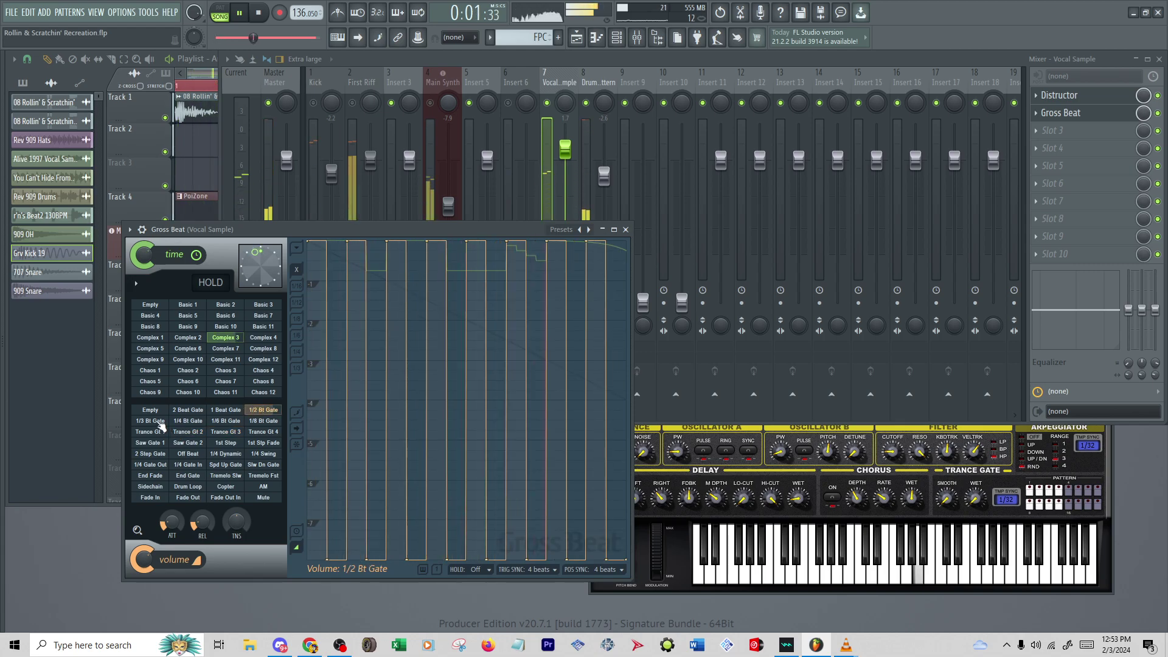
pyautogui.click(226, 422)
pyautogui.click(272, 423)
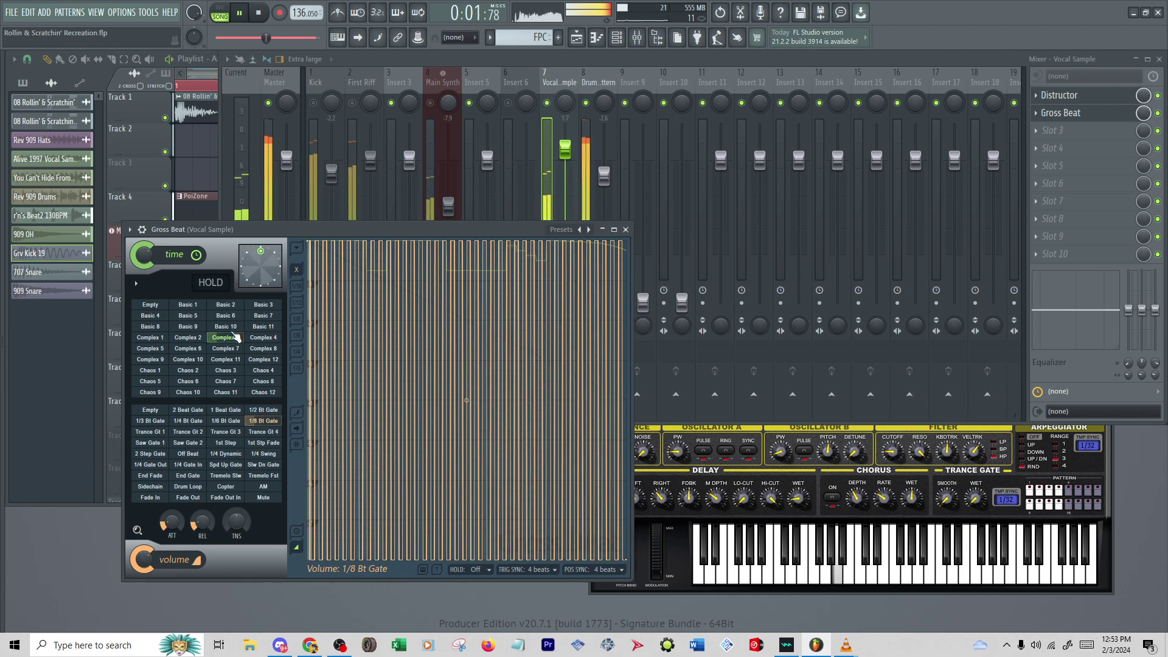
pyautogui.click(150, 410)
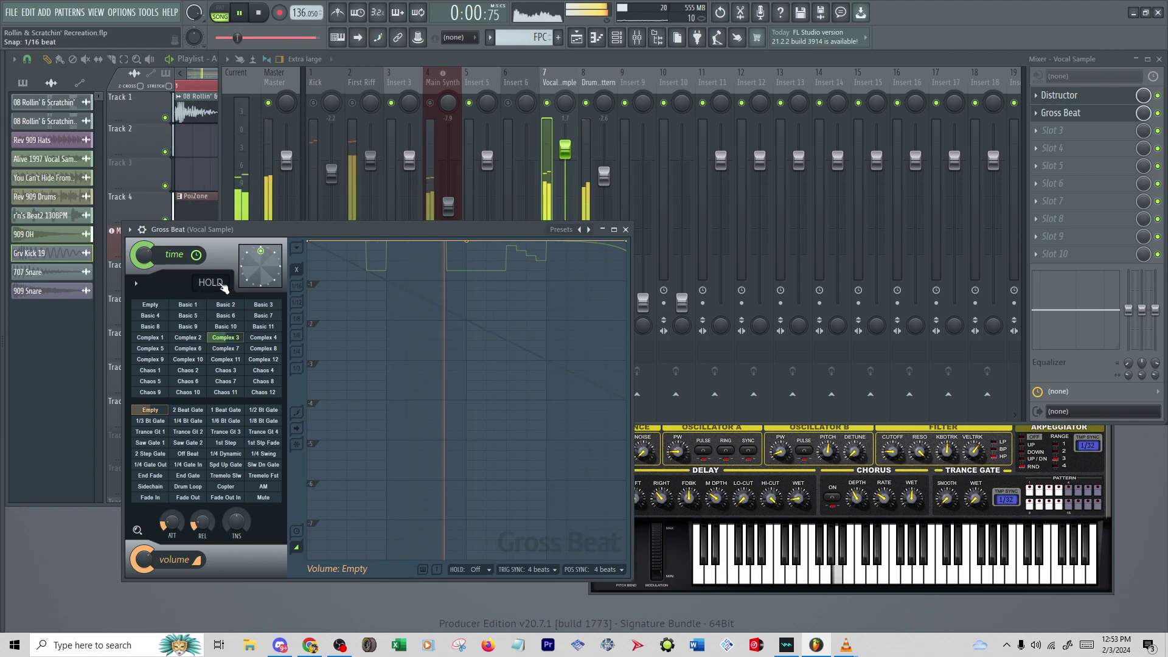
pyautogui.click(201, 284)
pyautogui.click(201, 283)
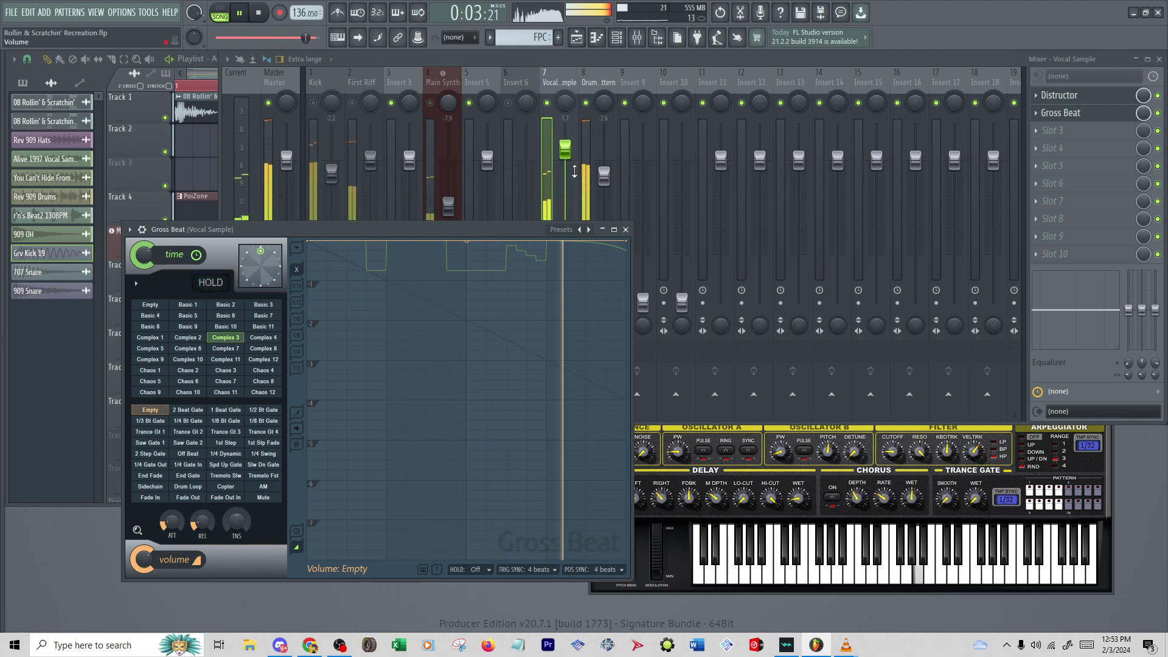
# Lower Drum Pattern slightly to about -2.8 dB and gradually fade Vocal Sample out completely
pyautogui.moveTo(613, 181); pyautogui.dragTo(569, 180)
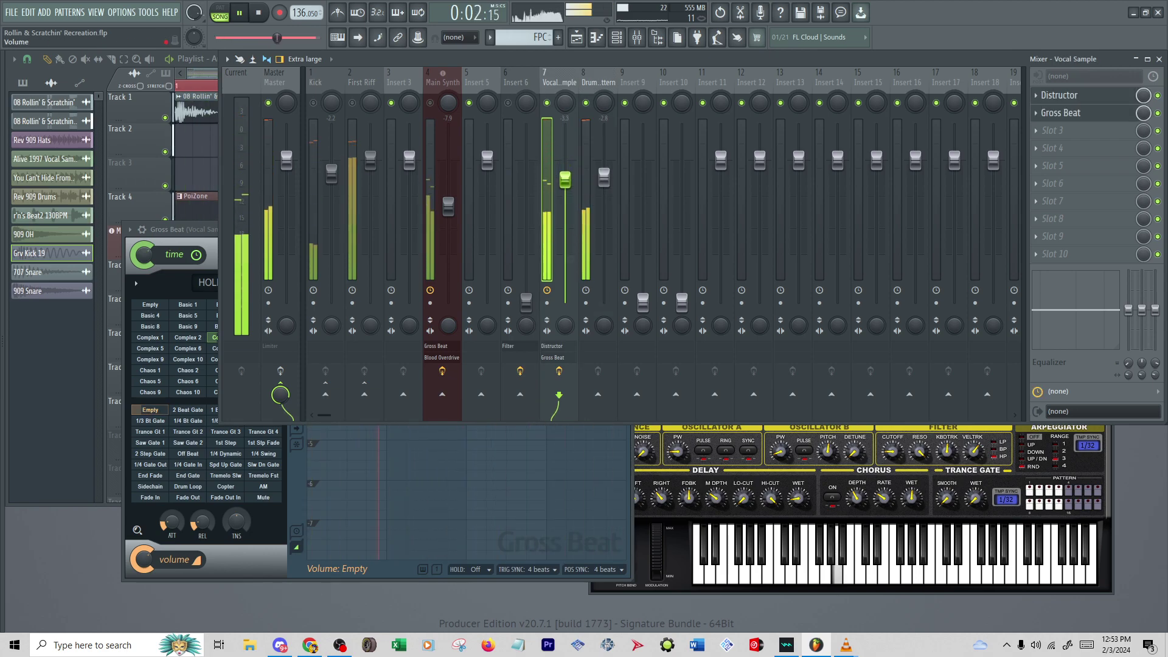
pyautogui.moveTo(565, 182); pyautogui.dragTo(565, 195)
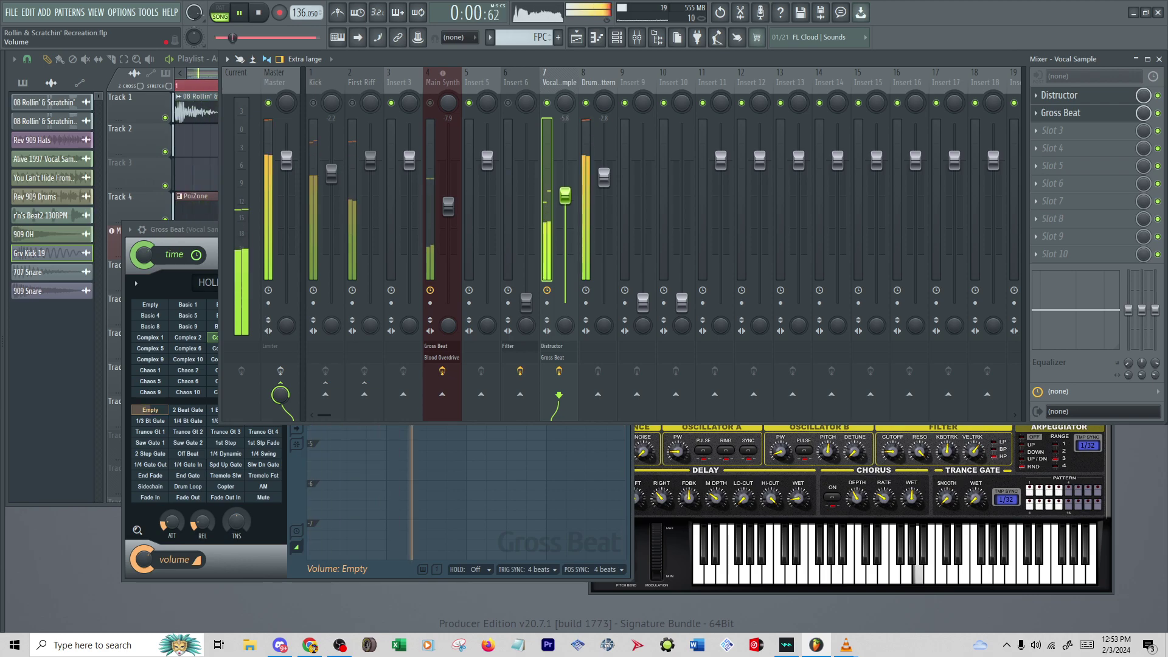
pyautogui.moveTo(565, 197); pyautogui.dragTo(565, 298)
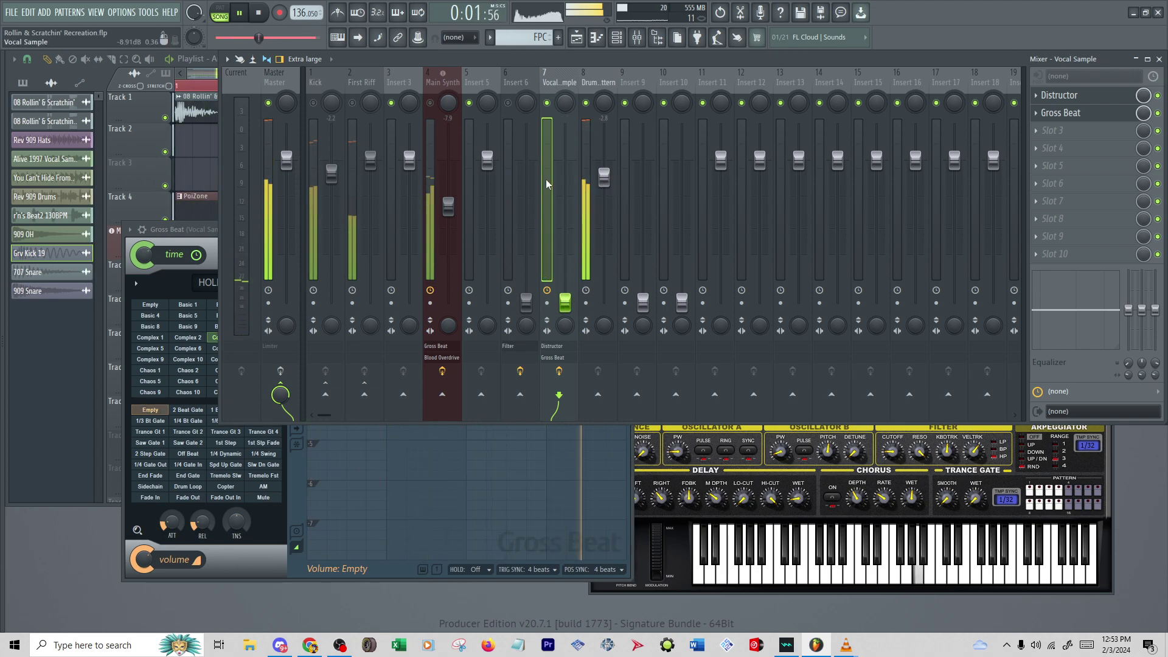
# Unmute First Riff, mute Vocal Sample and Drum Pattern, and pause playback at the end of the loop
pyautogui.click(353, 104)
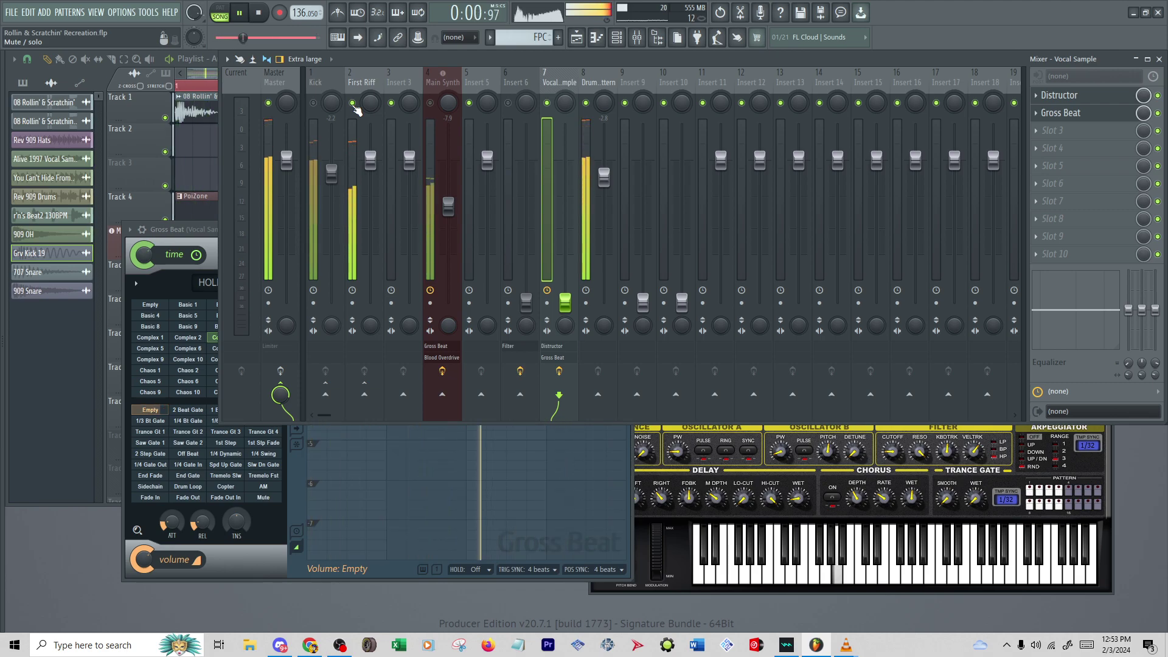
pyautogui.click(547, 104)
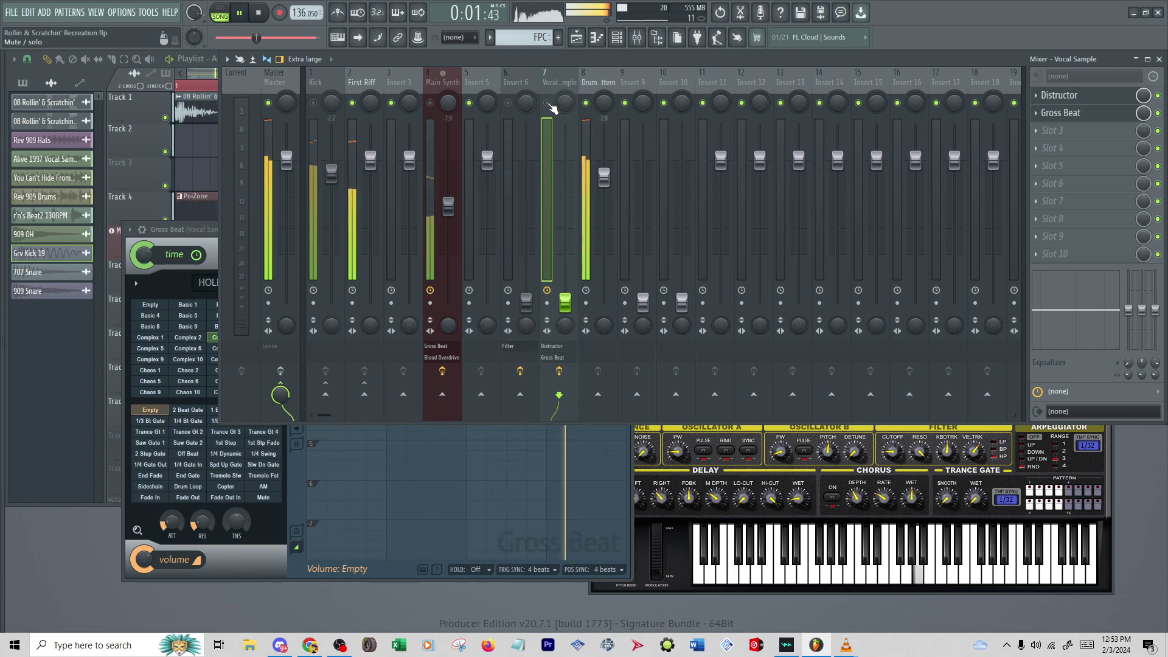
pyautogui.click(586, 104)
pyautogui.click(291, 38)
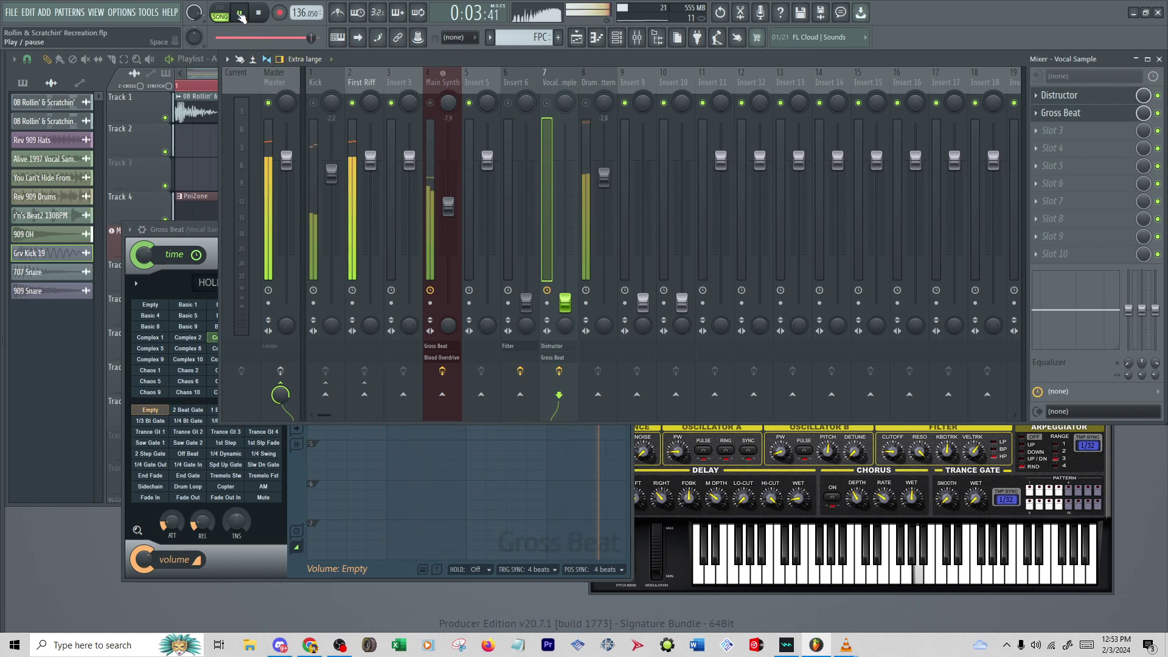
pyautogui.click(242, 16)
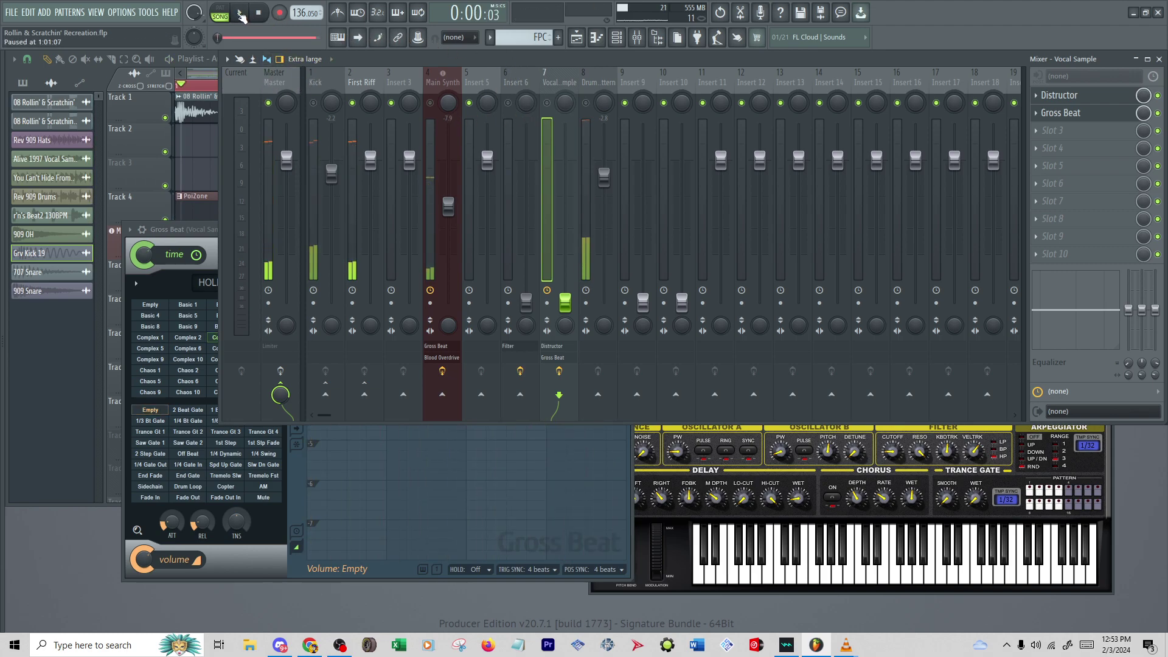